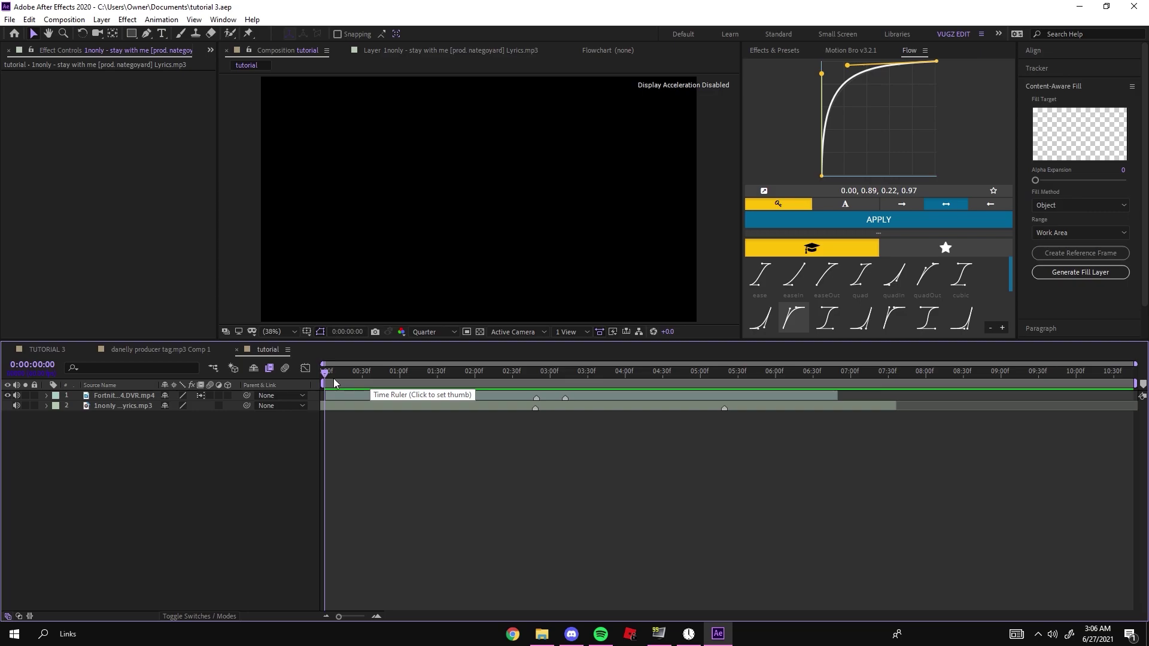
# Split the gameplay clip at the first beat marker, 0:00:02:49, and duplicate the part after the cut.
pyautogui.moveTo(357, 374); pyautogui.dragTo(536, 364)
pyautogui.click(550, 396)
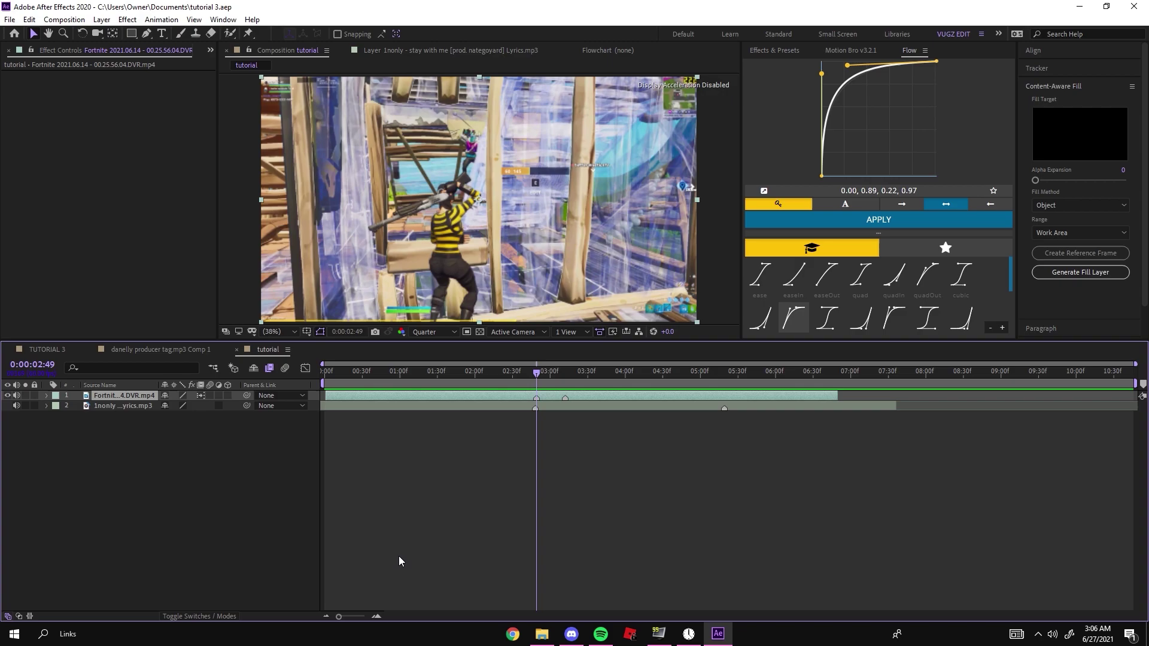
pyautogui.hotkey('ctrl', 'shift', 'd')
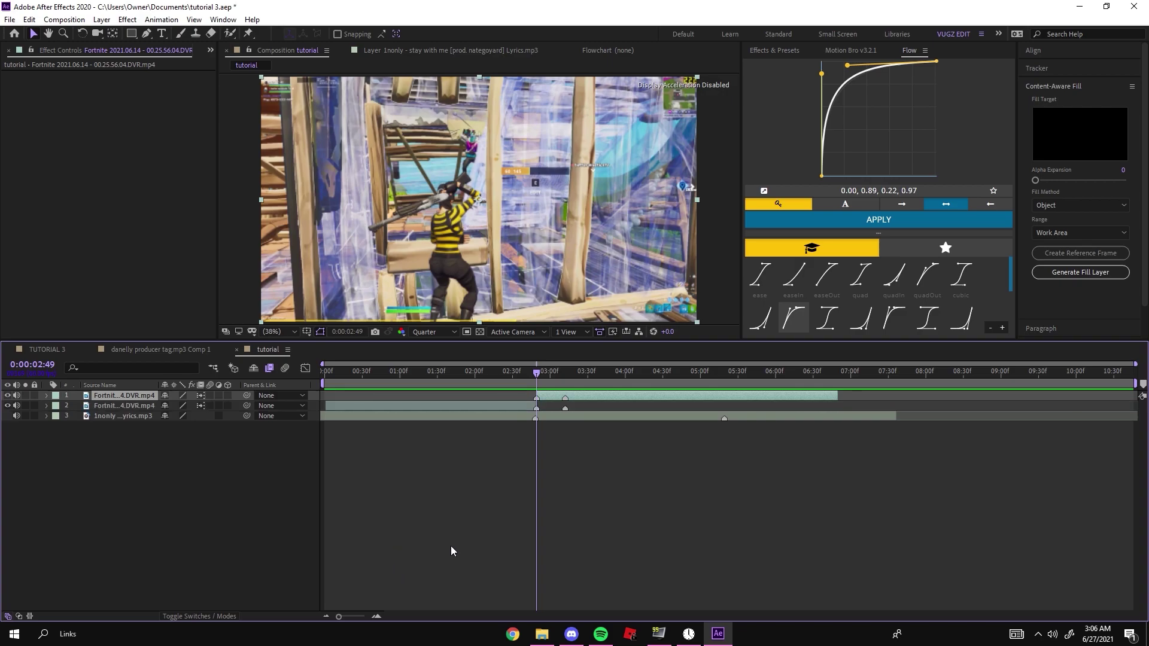
pyautogui.hotkey('ctrl', 'd')
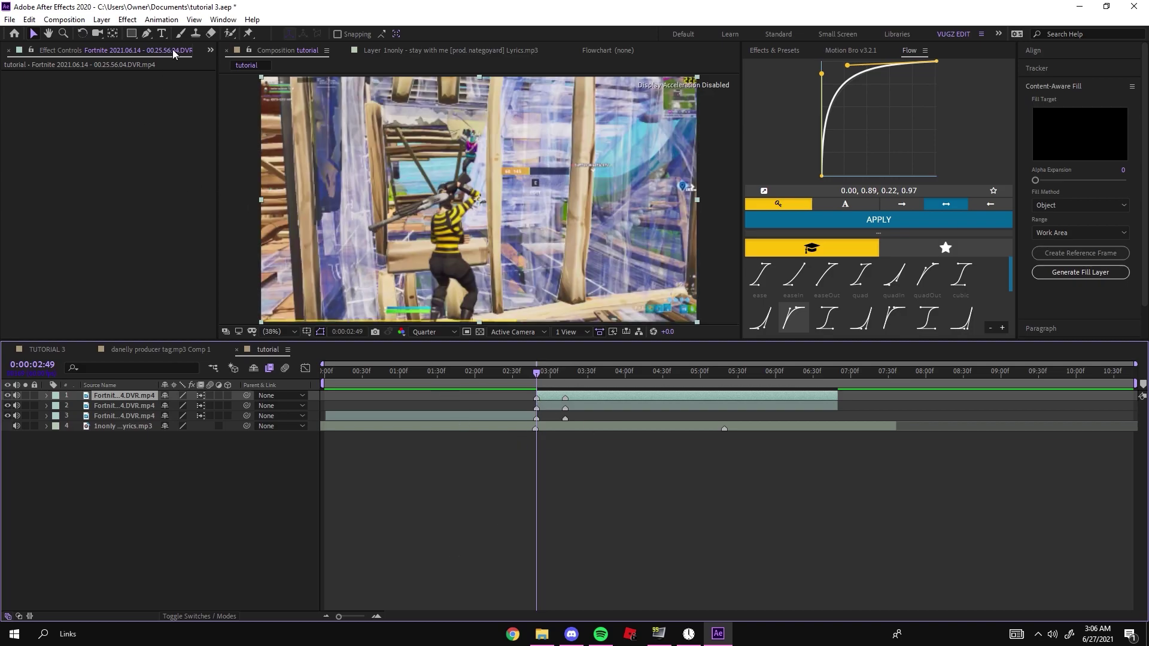
# Draw a closed Pen tool mask around the striped character on the topmost gameplay clip.
pyautogui.click(146, 34)
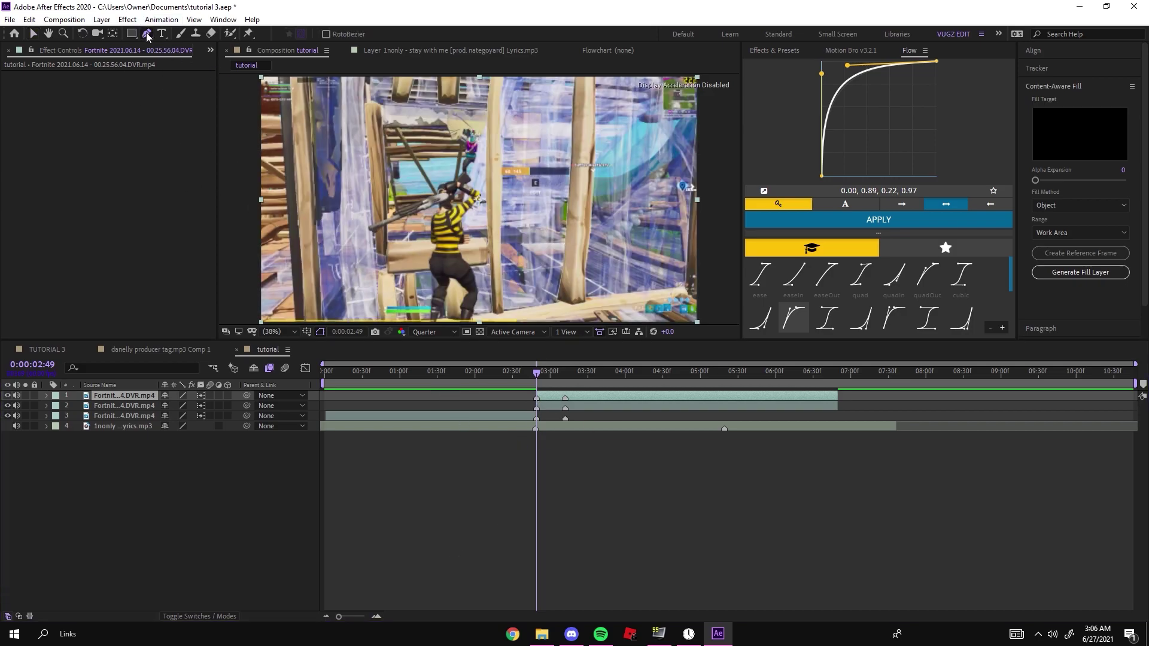
pyautogui.click(424, 321)
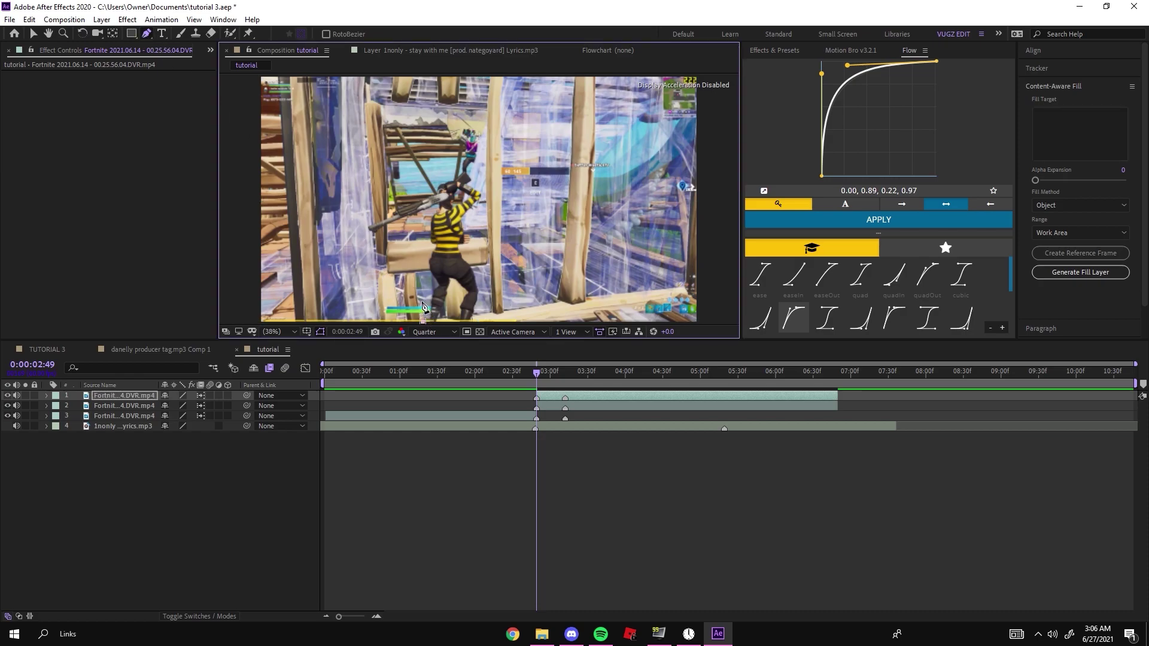
pyautogui.click(420, 276)
pyautogui.click(412, 236)
pyautogui.click(414, 198)
pyautogui.click(429, 172)
pyautogui.click(450, 162)
pyautogui.click(478, 157)
pyautogui.click(487, 189)
pyautogui.click(498, 210)
pyautogui.click(492, 244)
pyautogui.click(487, 263)
pyautogui.scroll(2, 481, 315)
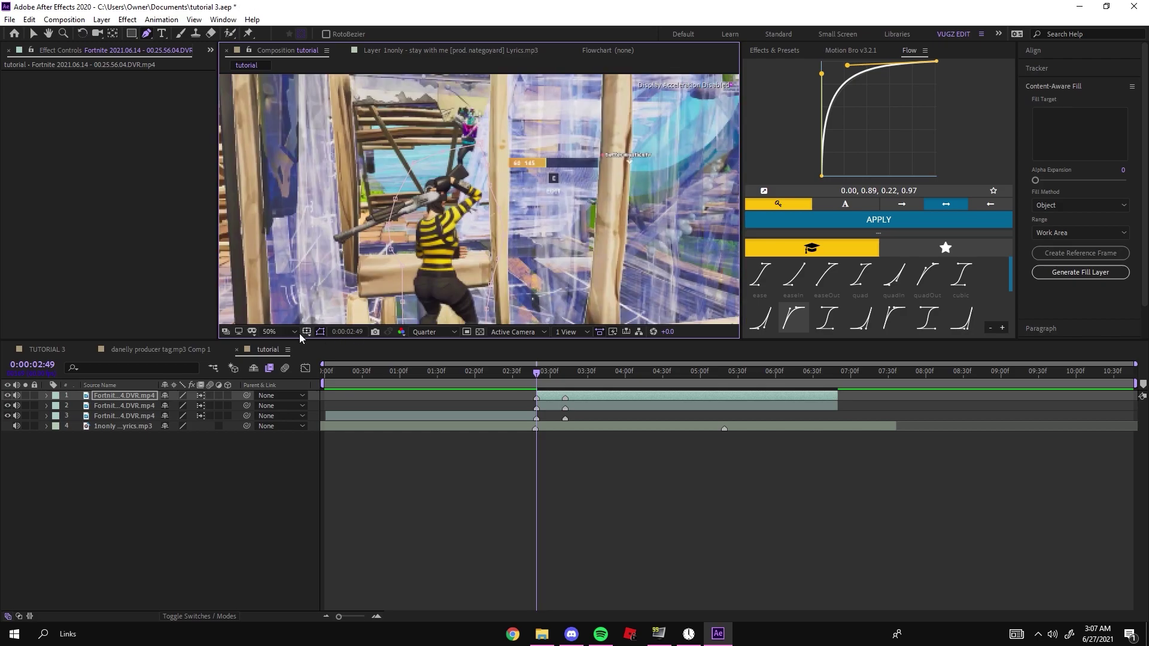
pyautogui.click(296, 333)
pyautogui.click(296, 344)
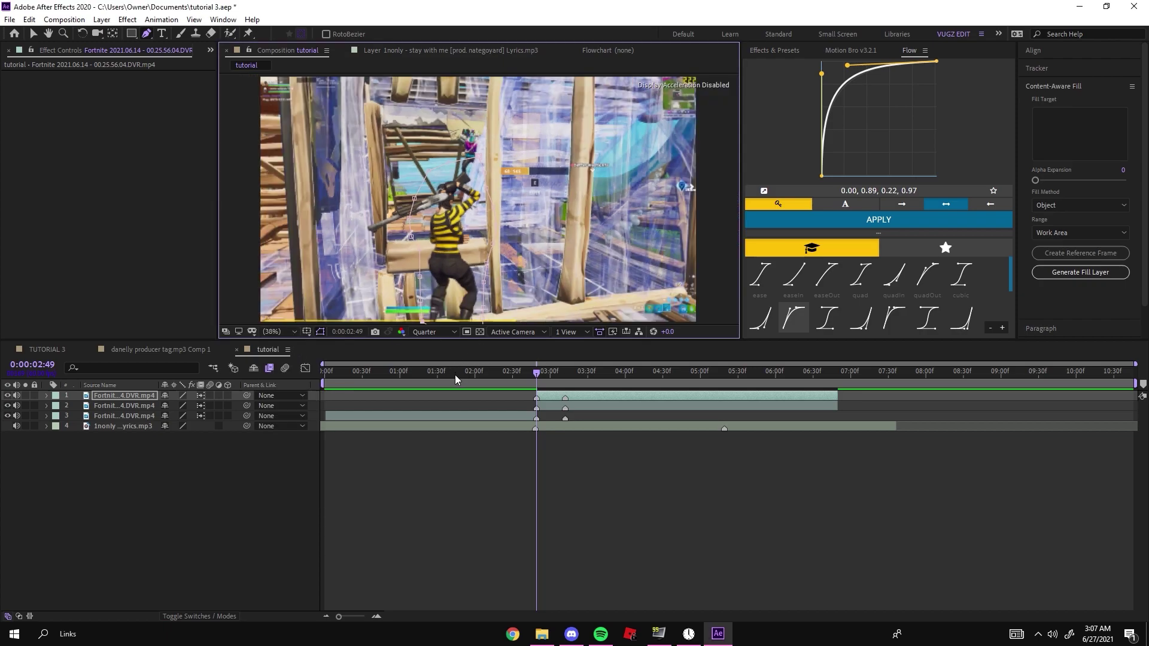
# Set the feather of Mask 1 on the top clip to 85 pixels.
pyautogui.click(47, 396)
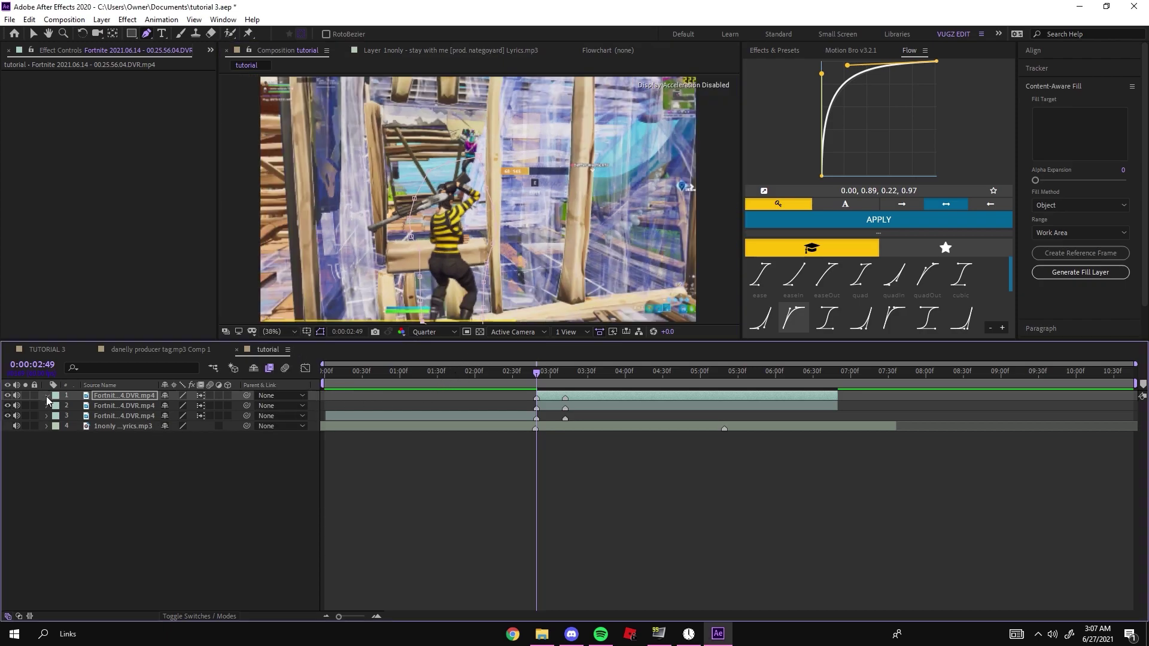
pyautogui.click(56, 417)
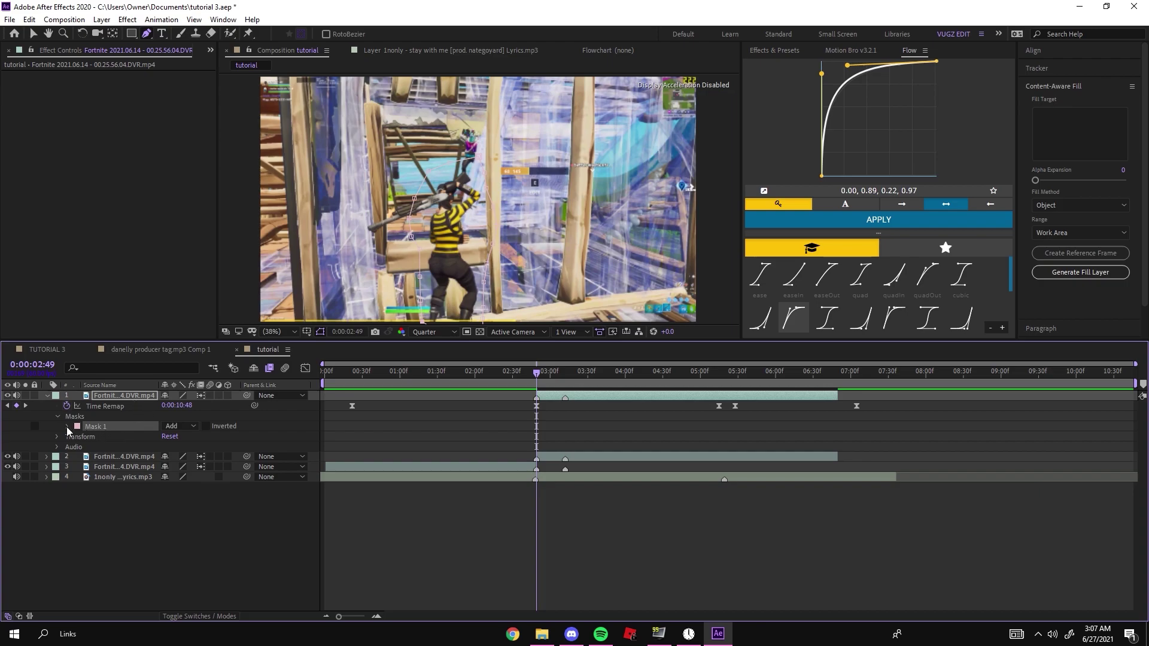
pyautogui.click(68, 427)
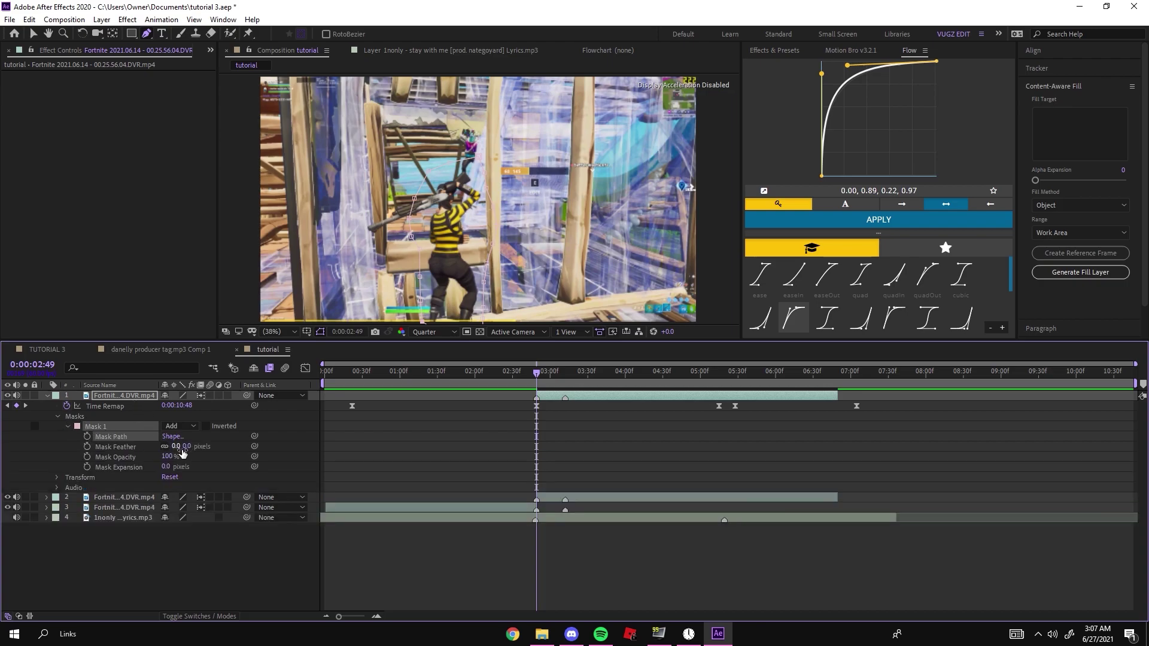
pyautogui.moveTo(181, 449); pyautogui.dragTo(188, 451)
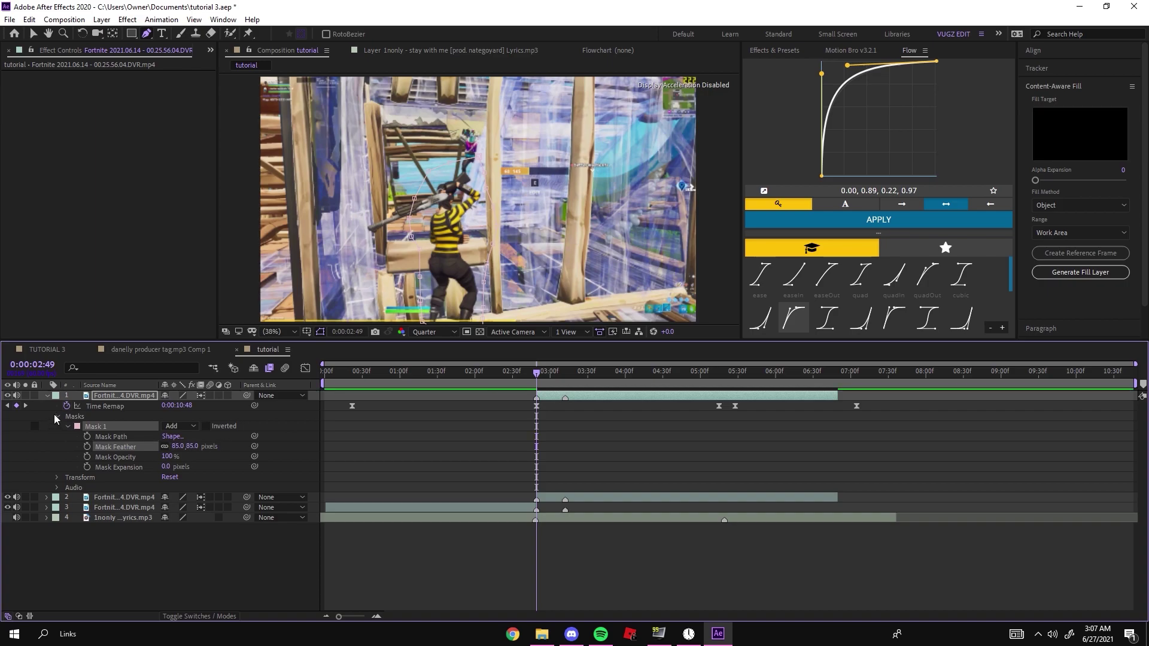
# Hide the unmasked copy beneath and set Mask 1's feather to 151 pixels and its expansion to -40 pixels.
pyautogui.click(8, 497)
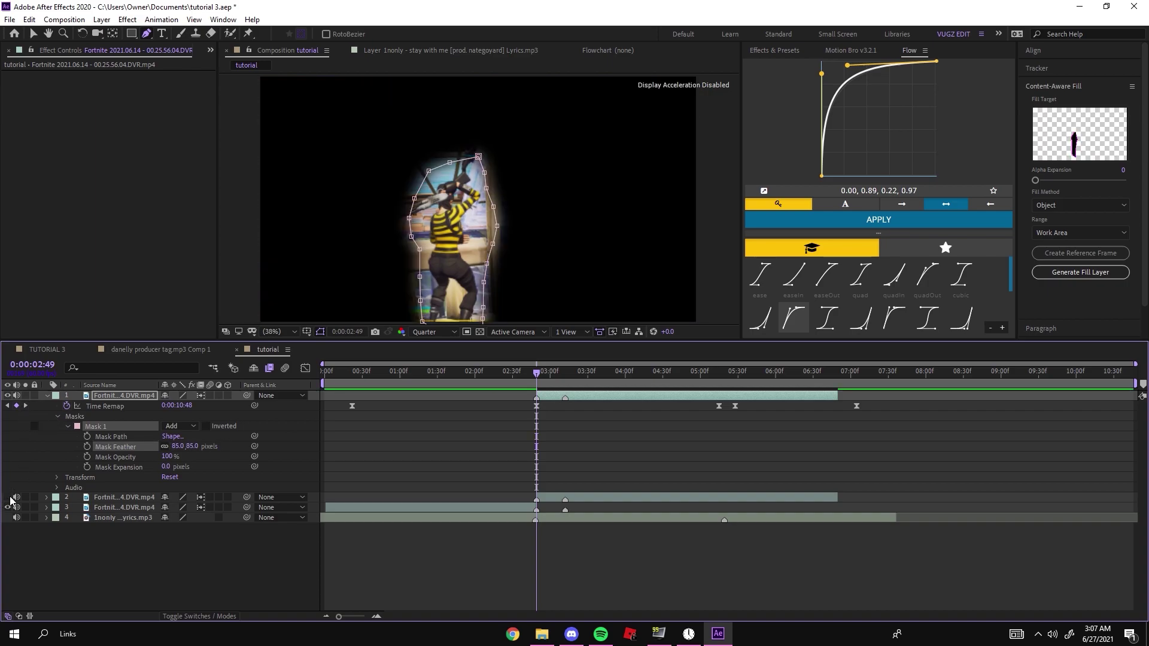
pyautogui.click(480, 451)
pyautogui.click(515, 417)
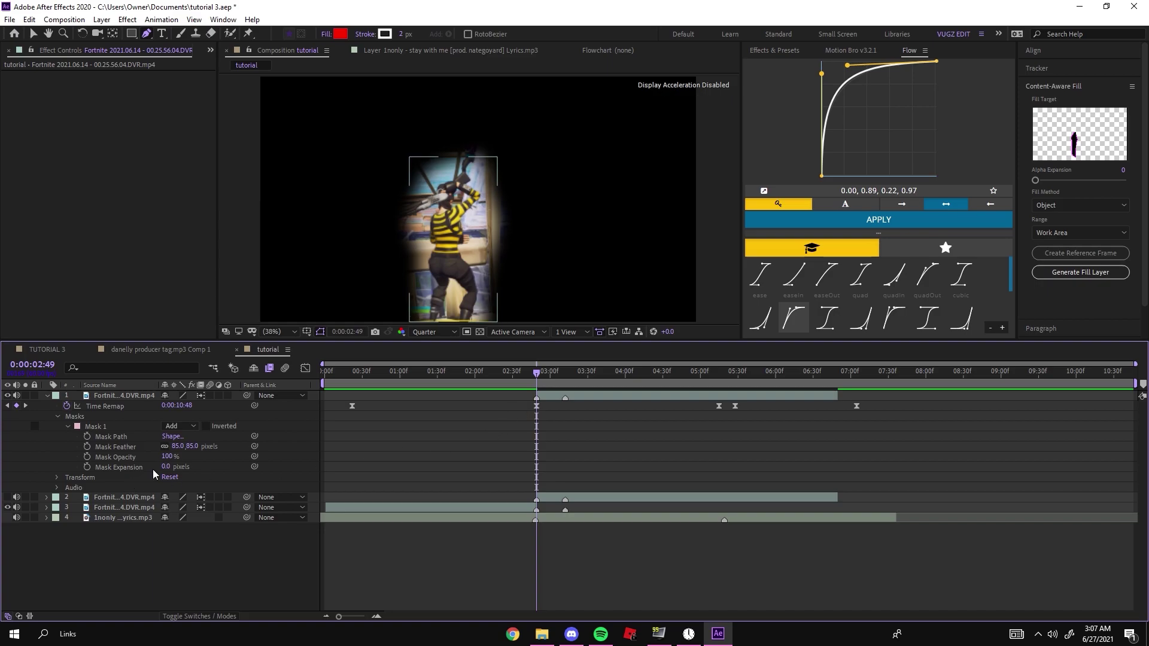
pyautogui.moveTo(182, 449); pyautogui.dragTo(152, 473)
# Step ahead to 0:00:02:52 to check how the feathered mask fits the character.
pyautogui.press('capslock')
pyautogui.press('capslock')
pyautogui.press('F2')
pyautogui.press('pagedown')
pyautogui.press('pagedown')
pyautogui.press('pagedown')
pyautogui.press('capslock')
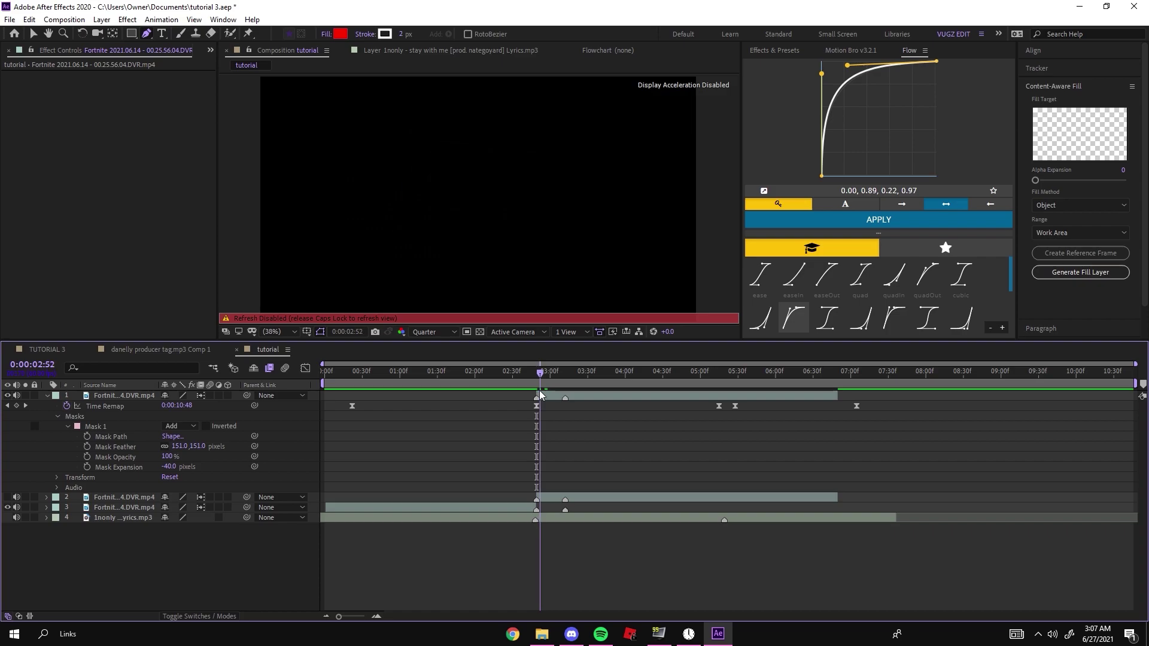
pyautogui.press('capslock')
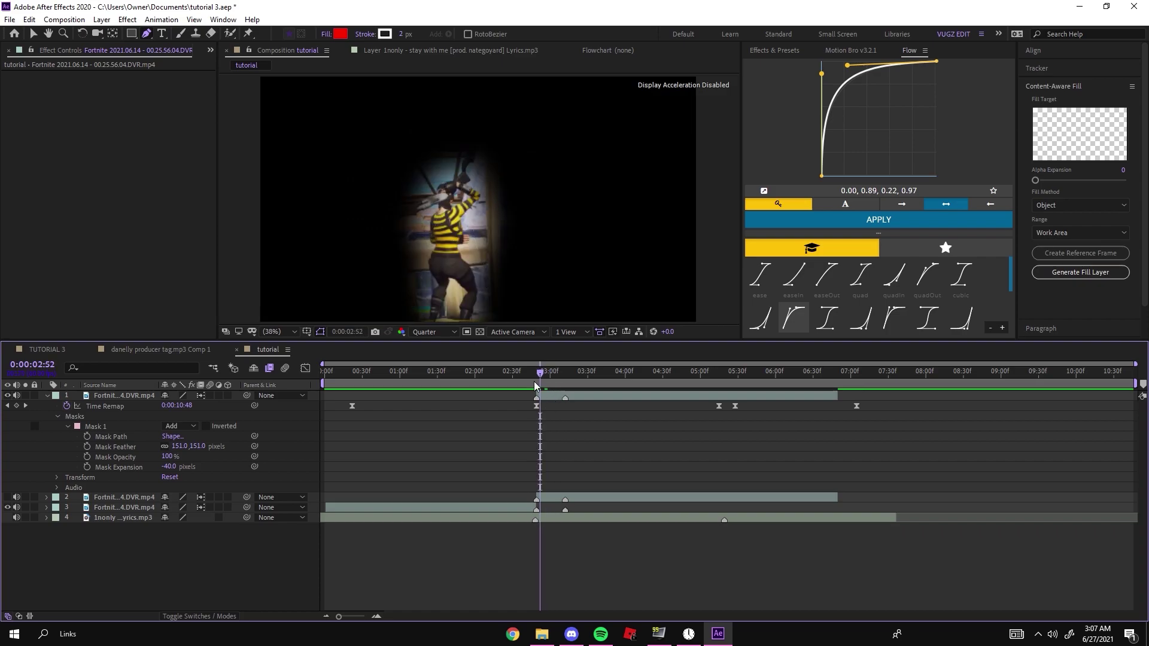
# Trim the end of the masked top clip to the second marker on the music track.
pyautogui.click(47, 395)
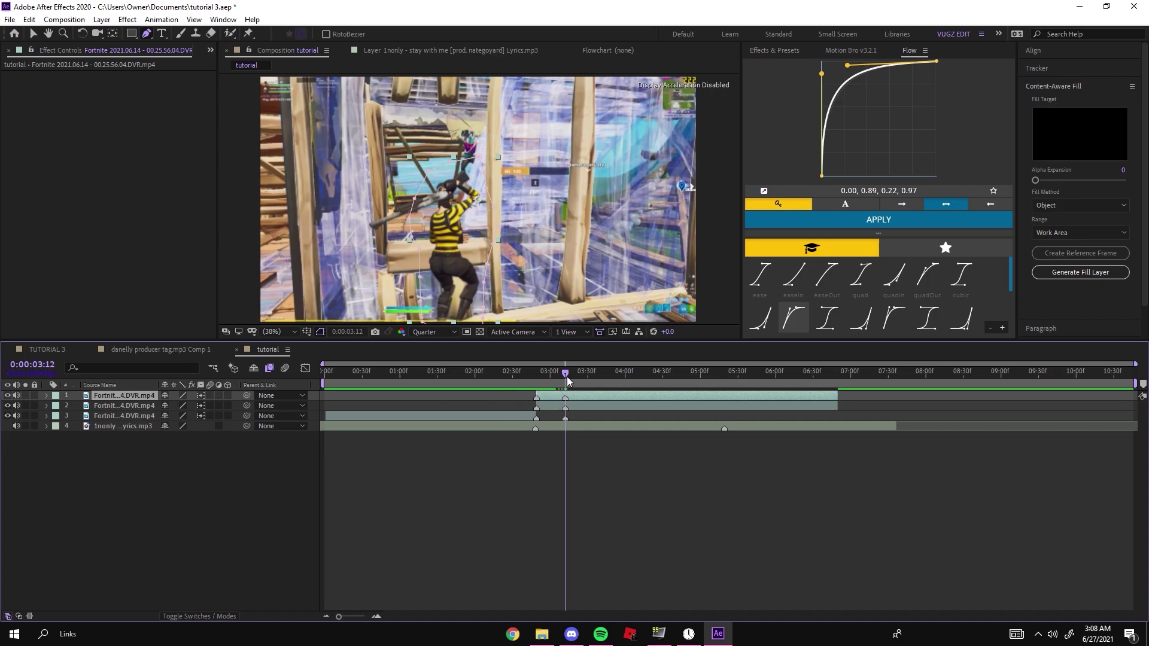
pyautogui.moveTo(568, 381); pyautogui.dragTo(726, 328)
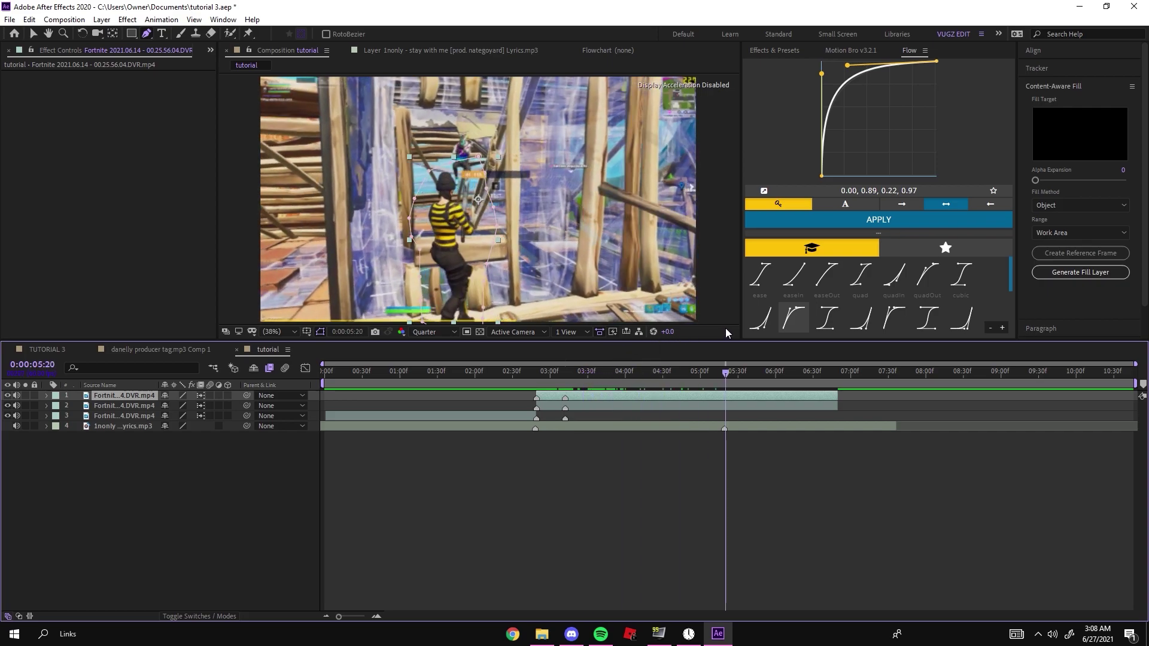
pyautogui.hotkey('alt', ']')
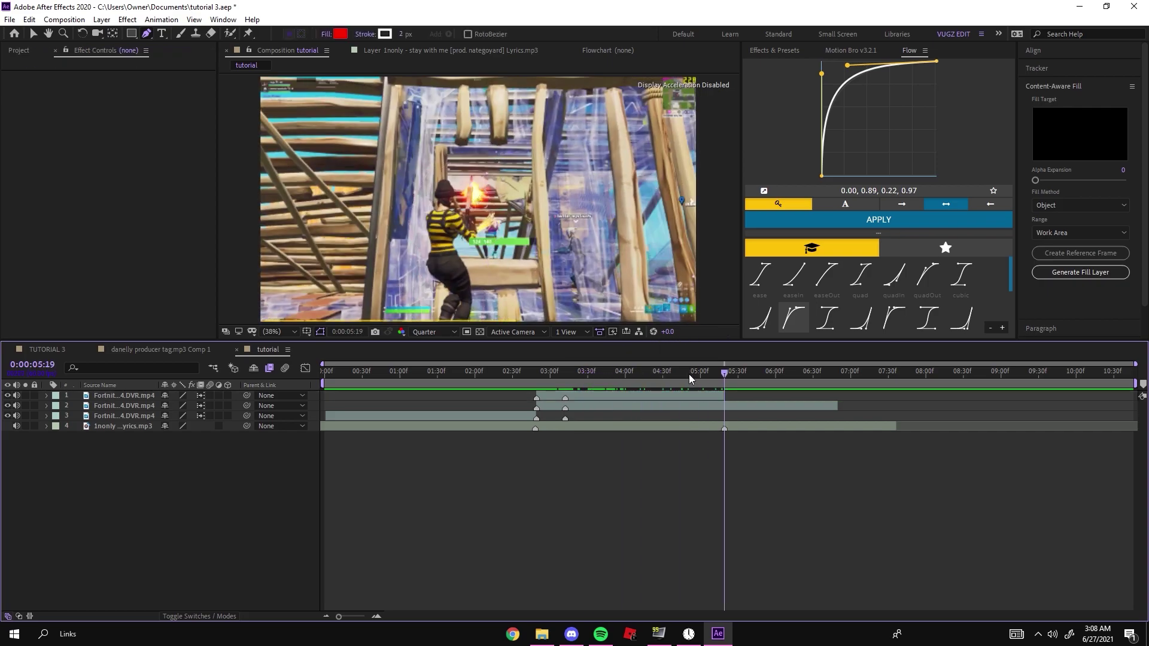
# Play and scrub through the section covered by the trimmed masked clip to review the character's movement.
pyautogui.click(682, 375)
pyautogui.moveTo(666, 378); pyautogui.dragTo(560, 388)
pyautogui.press('space')
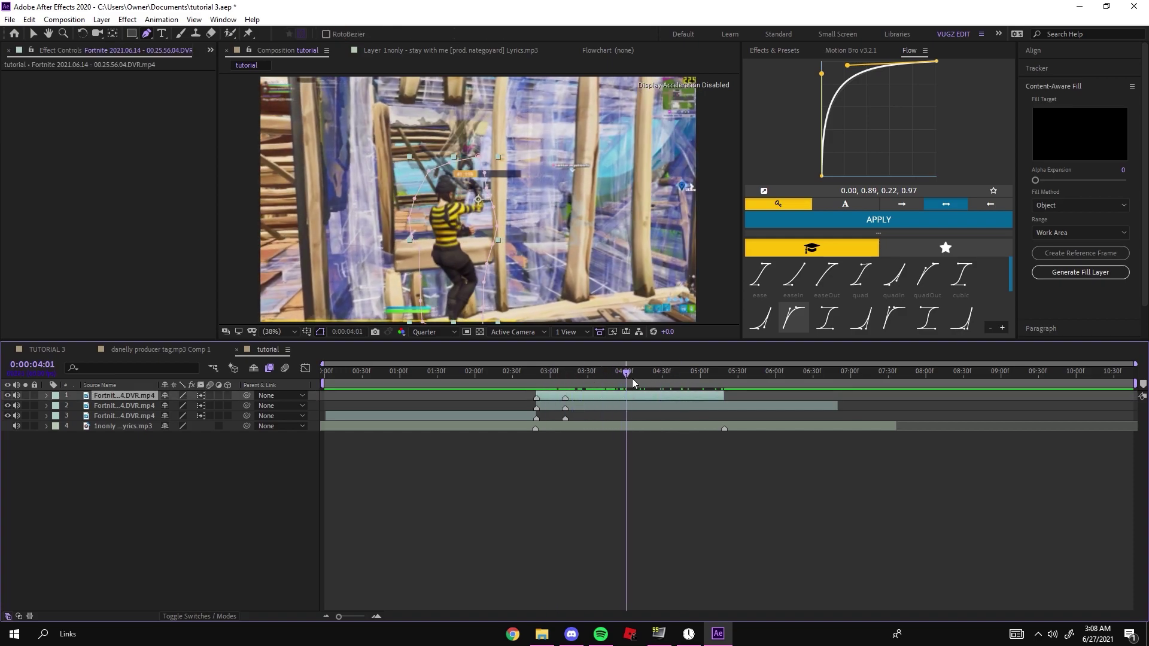
pyautogui.press('space')
pyautogui.moveTo(623, 372)
pyautogui.mouseDown()
pyautogui.moveTo(687, 366)
pyautogui.moveTo(606, 368)
pyautogui.mouseUp()
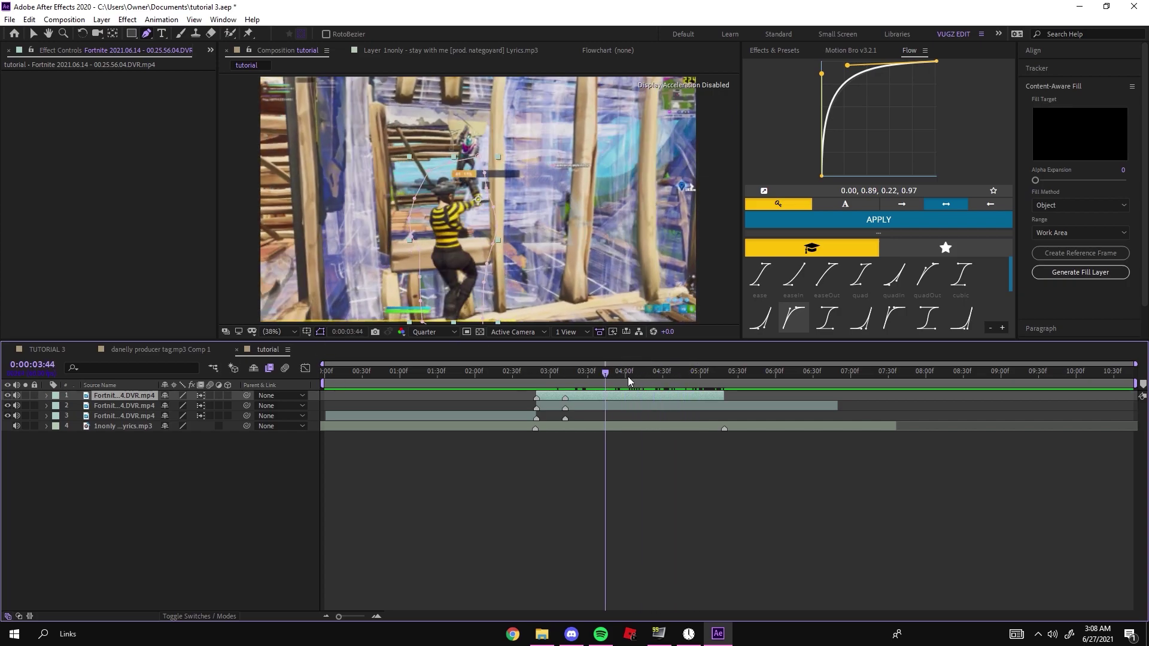
pyautogui.click(578, 374)
pyautogui.moveTo(578, 384); pyautogui.dragTo(634, 387)
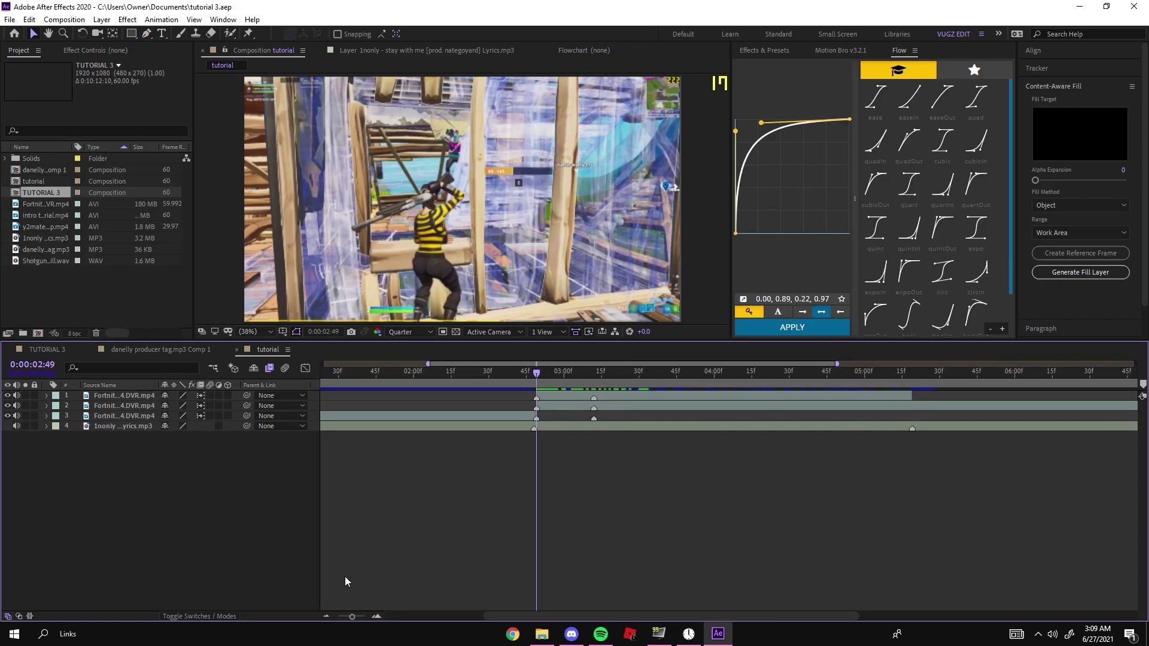
# Apply a saved animation preset containing Find Edges, BCC Colorize, Deep Glow and S_HueSatBright to the masked clip at 0:00:02:49.
pyautogui.click(569, 397)
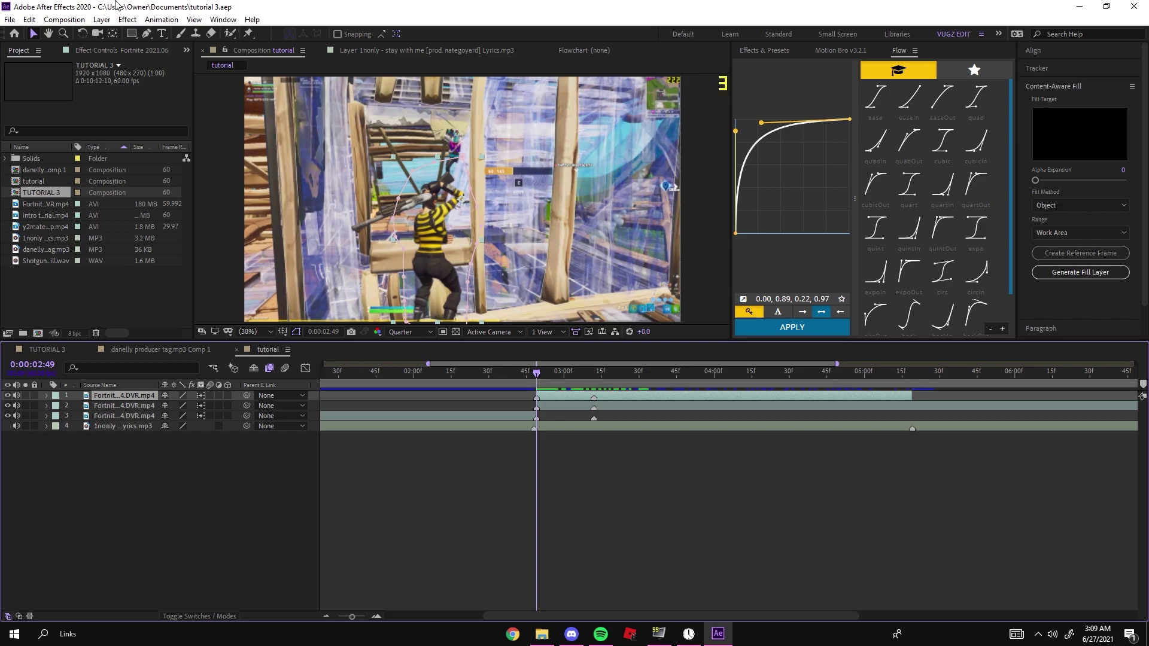
pyautogui.click(161, 19)
pyautogui.click(167, 45)
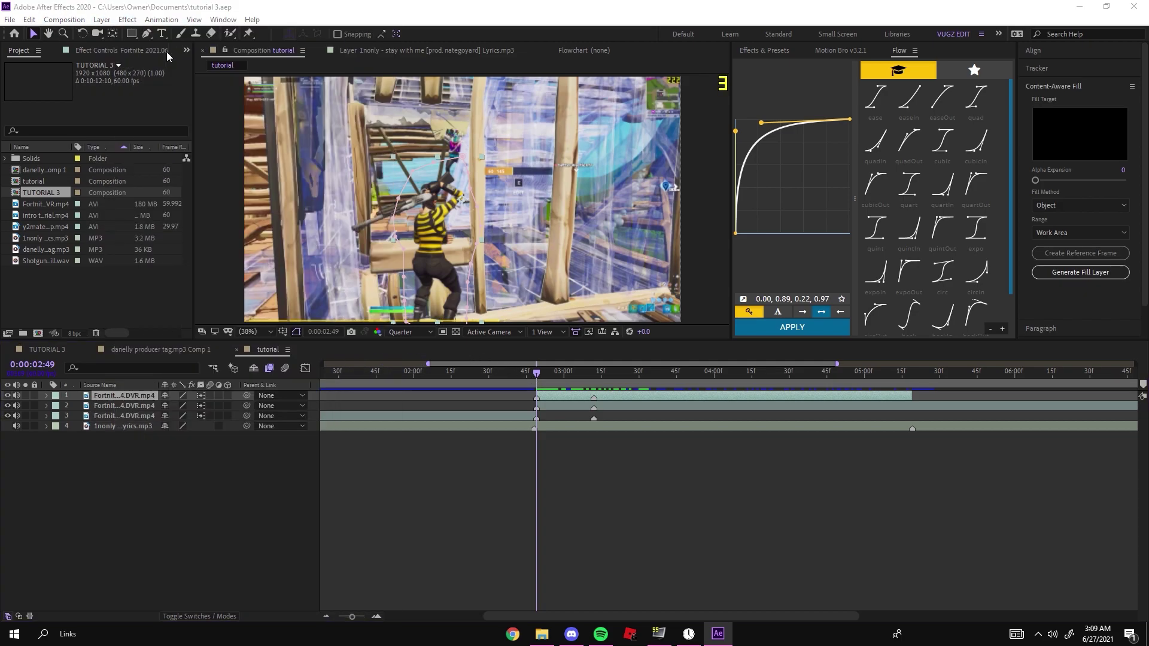
# Move the last two S_HueSatBright Hue Shift keyframes on the masked clip earlier, so the final one lands at 0:00:05:19.
pyautogui.click(47, 396)
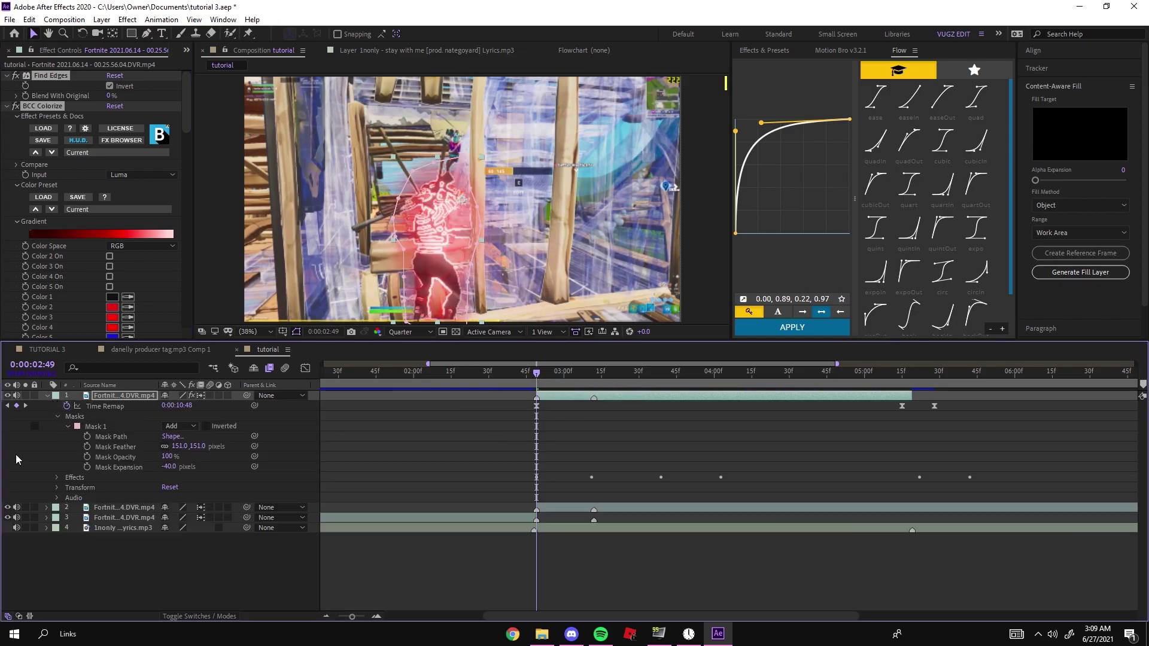
pyautogui.click(57, 417)
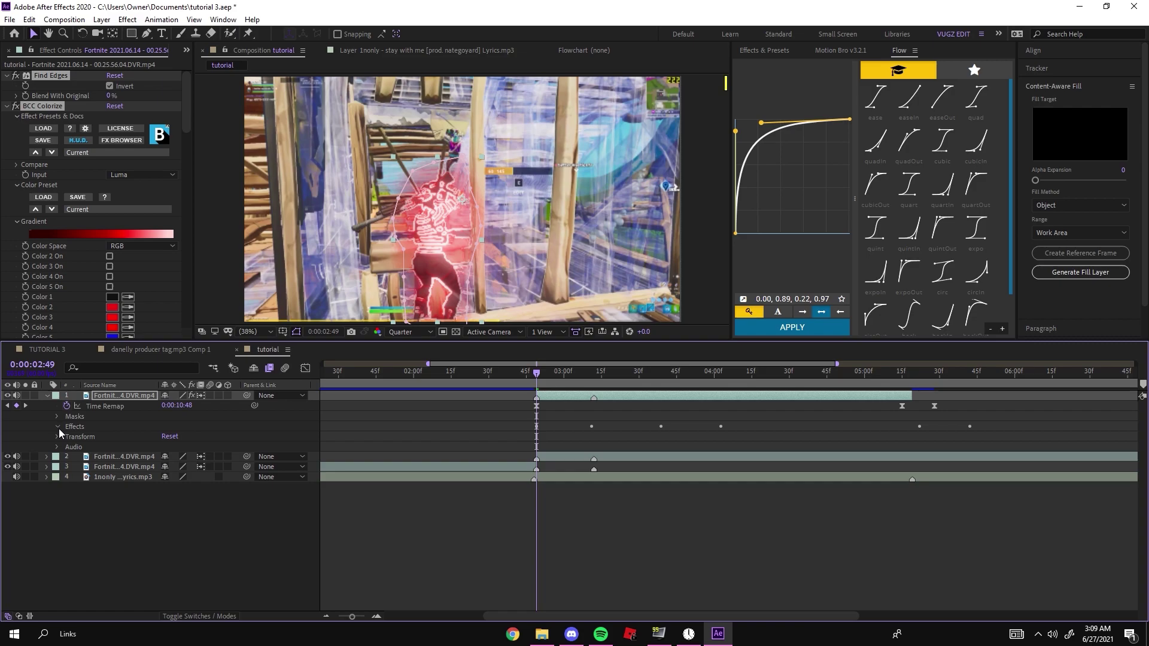
pyautogui.click(58, 428)
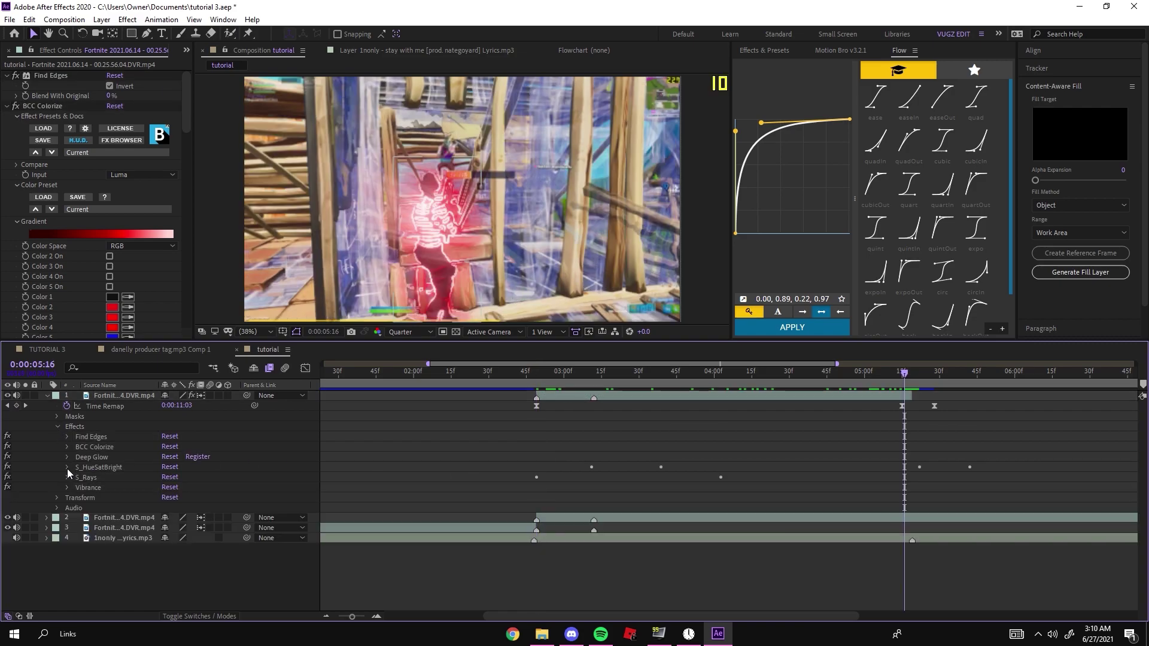
pyautogui.click(67, 467)
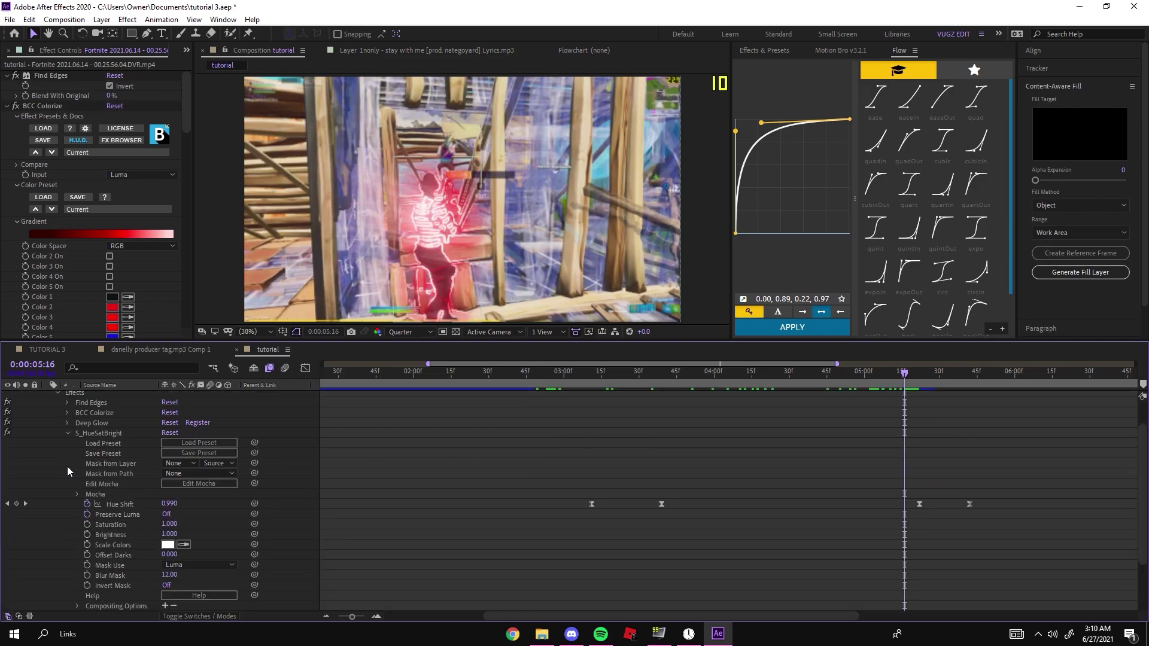
pyautogui.moveTo(1074, 502); pyautogui.dragTo(918, 503)
pyautogui.press('capslock')
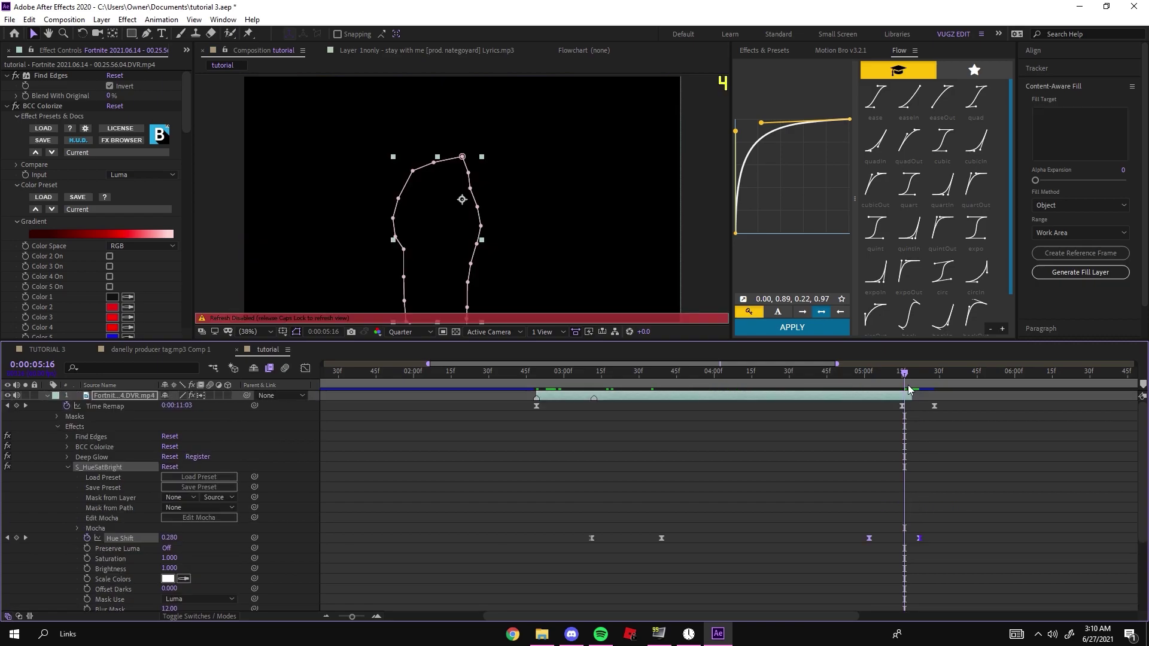
pyautogui.moveTo(908, 391); pyautogui.dragTo(913, 390)
pyautogui.press('capslock')
pyautogui.moveTo(922, 543); pyautogui.dragTo(914, 544)
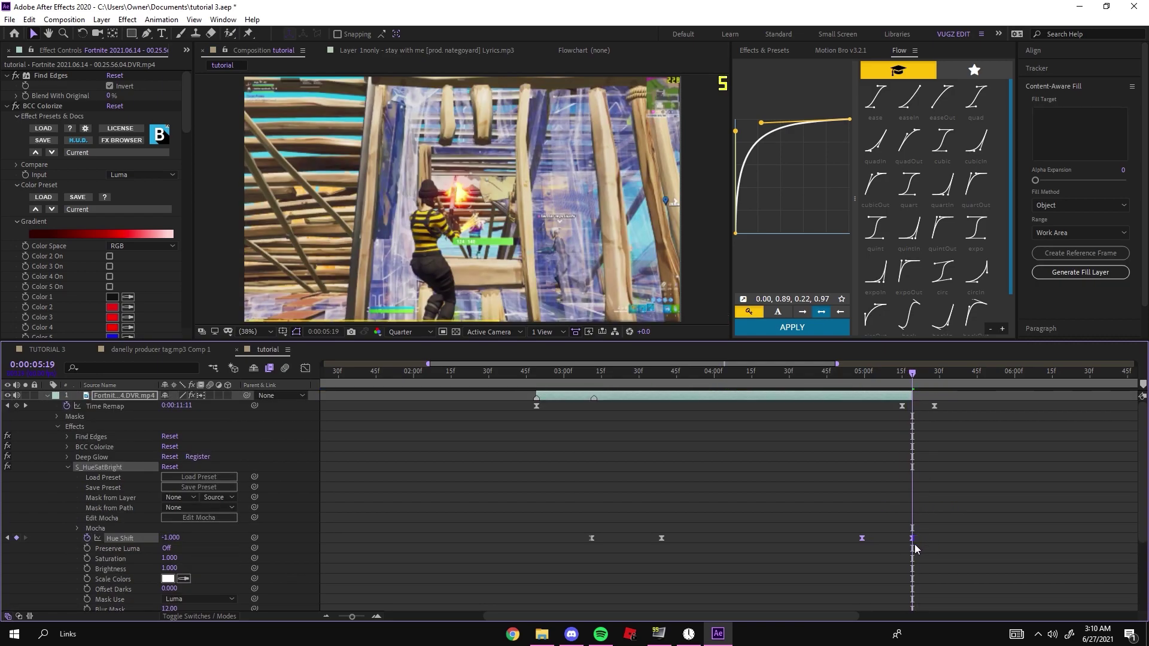
pyautogui.click(917, 543)
pyautogui.scroll(-3, 890, 522)
pyautogui.scroll(-2, 835, 538)
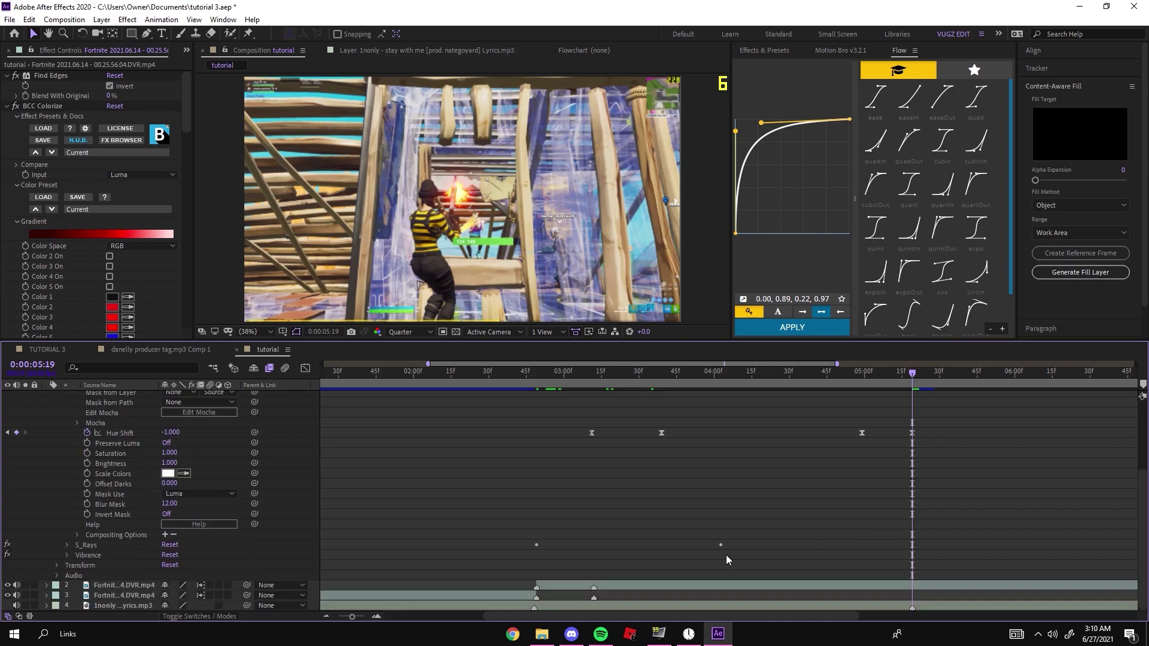
pyautogui.scroll(4, 727, 555)
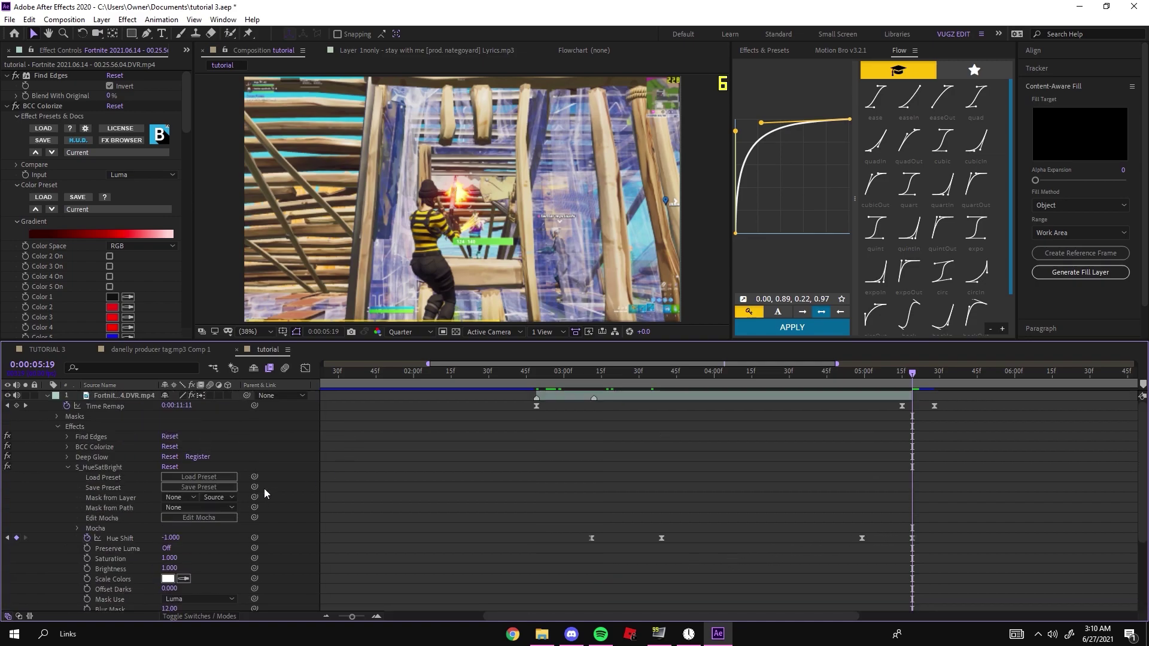
pyautogui.click(67, 467)
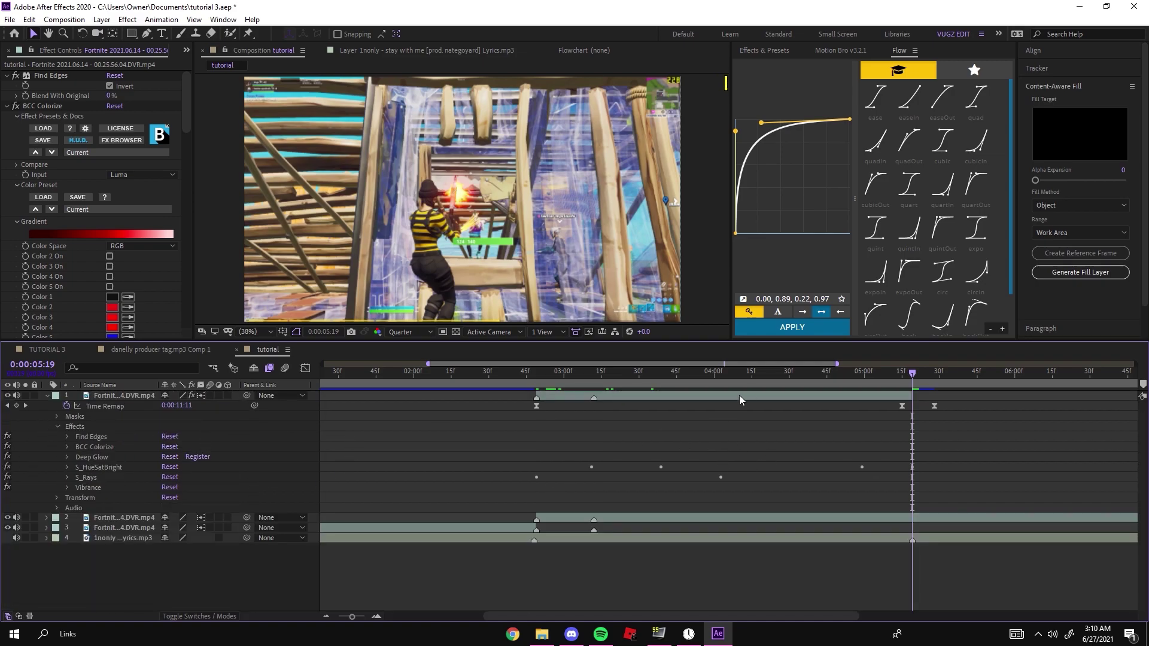
# Add the keyframed Exposición and S_HueSatBright effects to the unmasked clip on layer 2 at 0:00:02:49 and expand its effects.
pyautogui.click(551, 407)
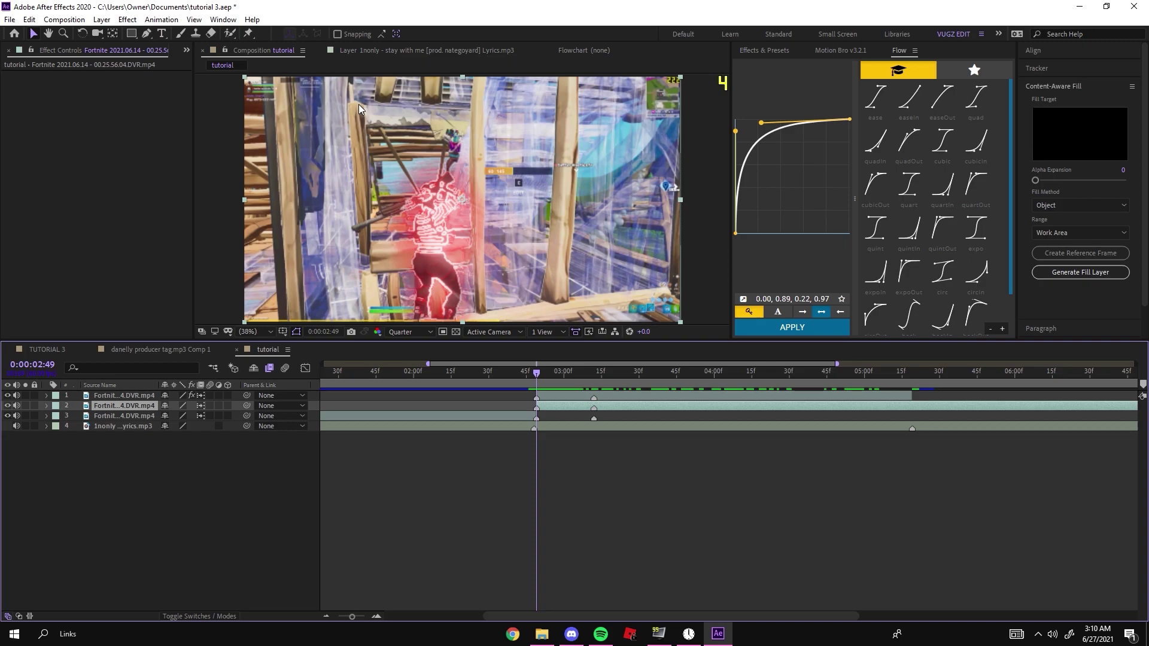
pyautogui.hotkey('ctrl', 'v')
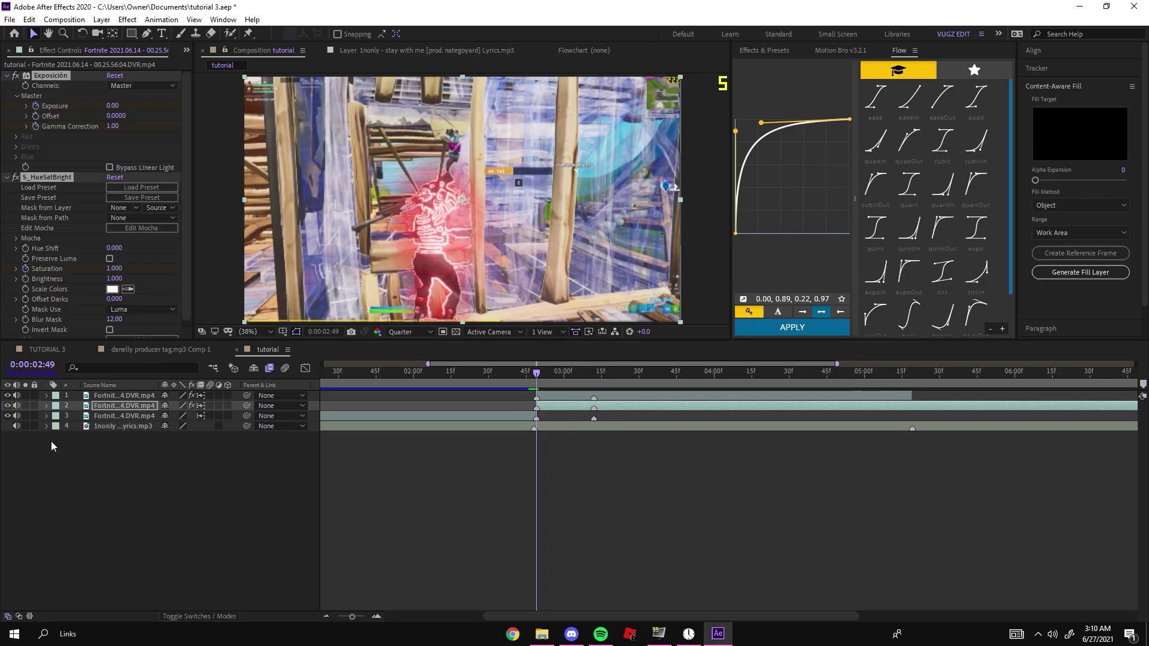
pyautogui.click(47, 406)
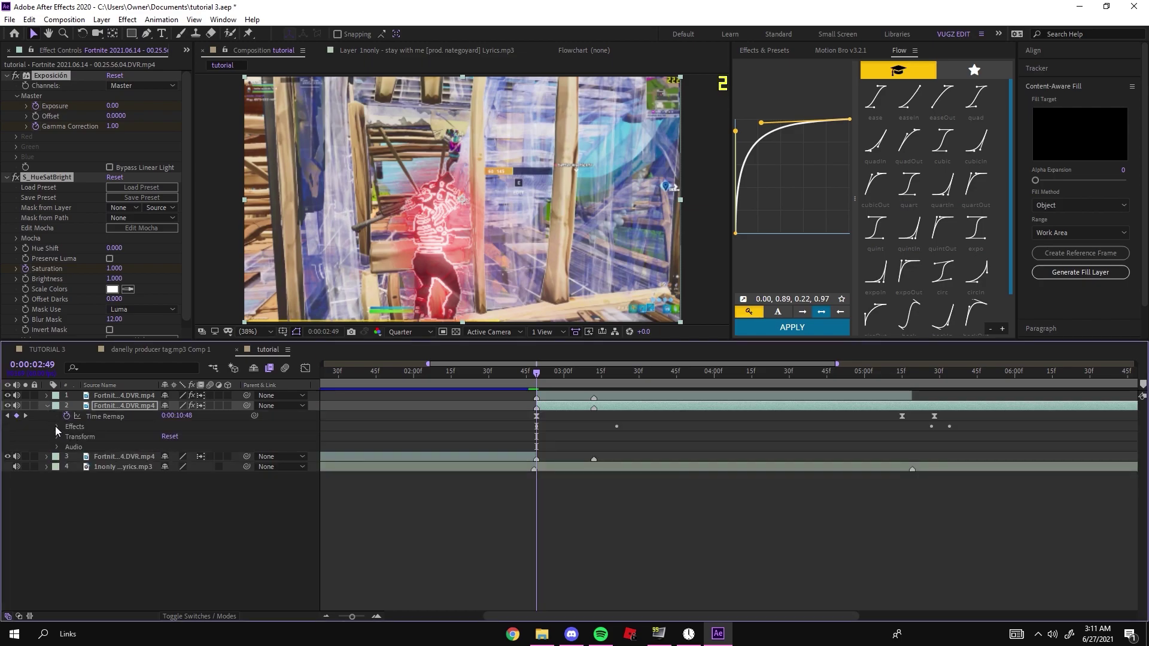
pyautogui.click(57, 427)
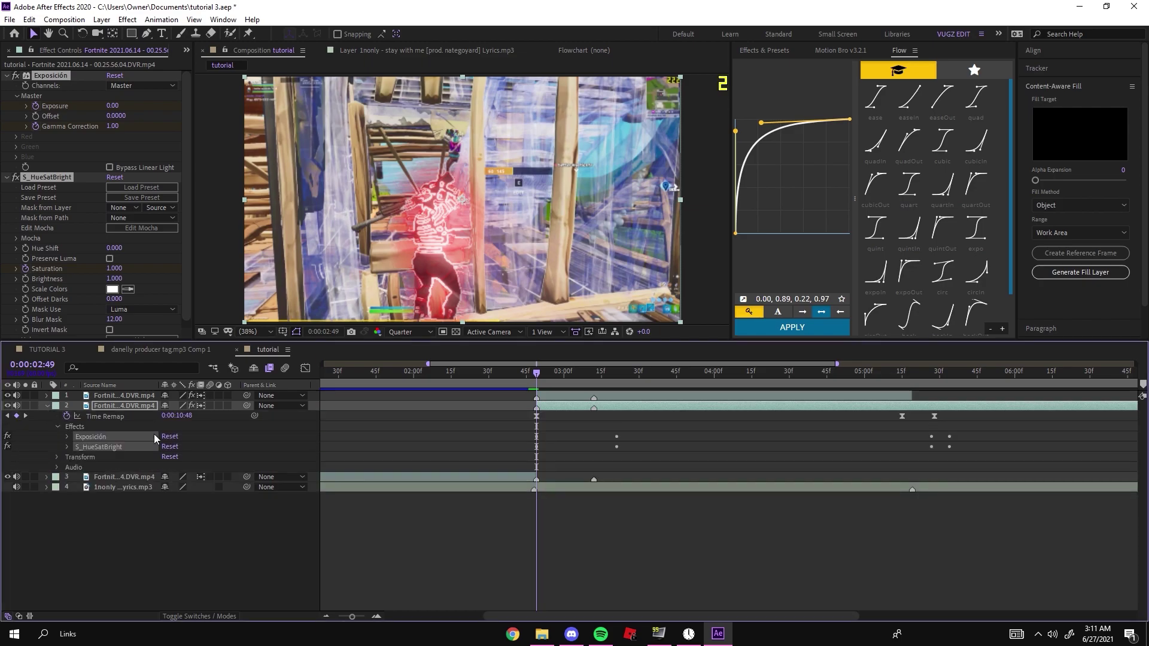
# Move the last two S_HueSatBright Saturation keyframes on the layer 2 clip earlier, so the final one lands at 0:00:05:19.
pyautogui.click(66, 448)
pyautogui.click(68, 422)
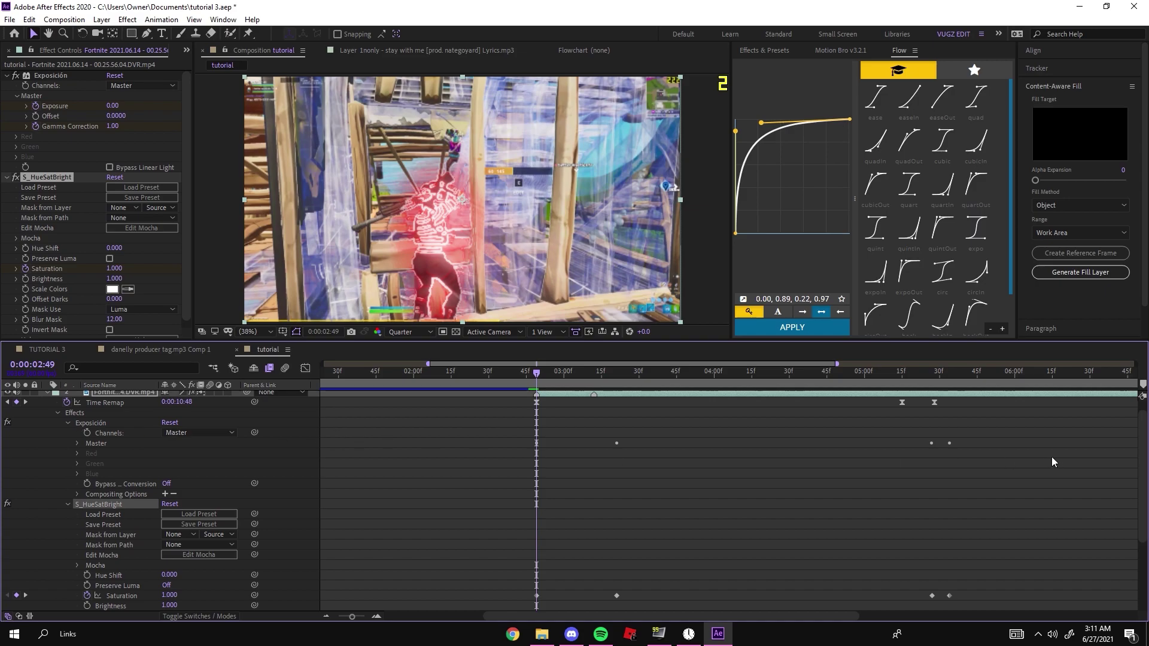
pyautogui.scroll(-1, 965, 470)
pyautogui.moveTo(982, 581); pyautogui.dragTo(922, 555)
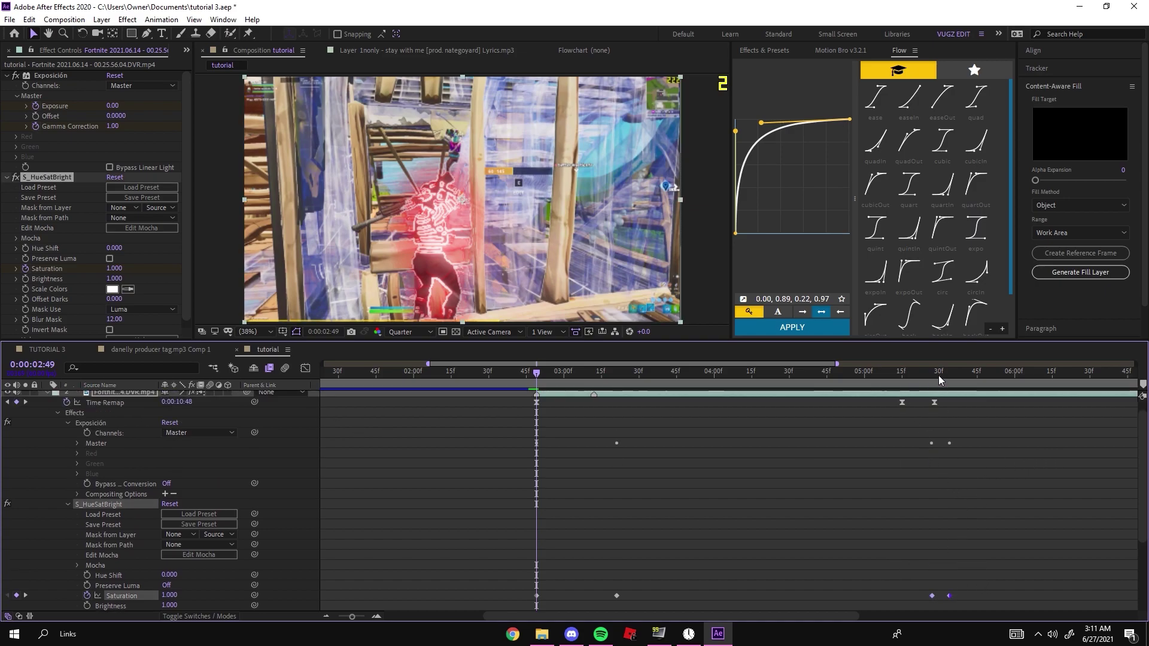
pyautogui.scroll(1, 925, 377)
pyautogui.click(911, 379)
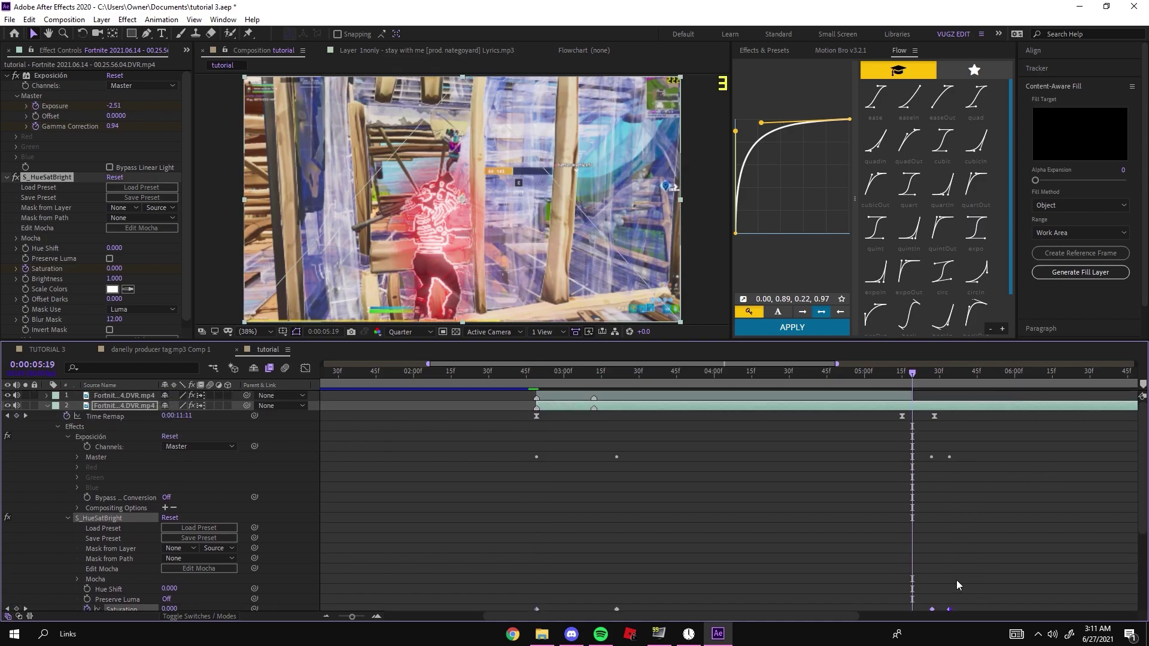
pyautogui.scroll(-3, 952, 545)
pyautogui.moveTo(913, 524); pyautogui.dragTo(910, 524)
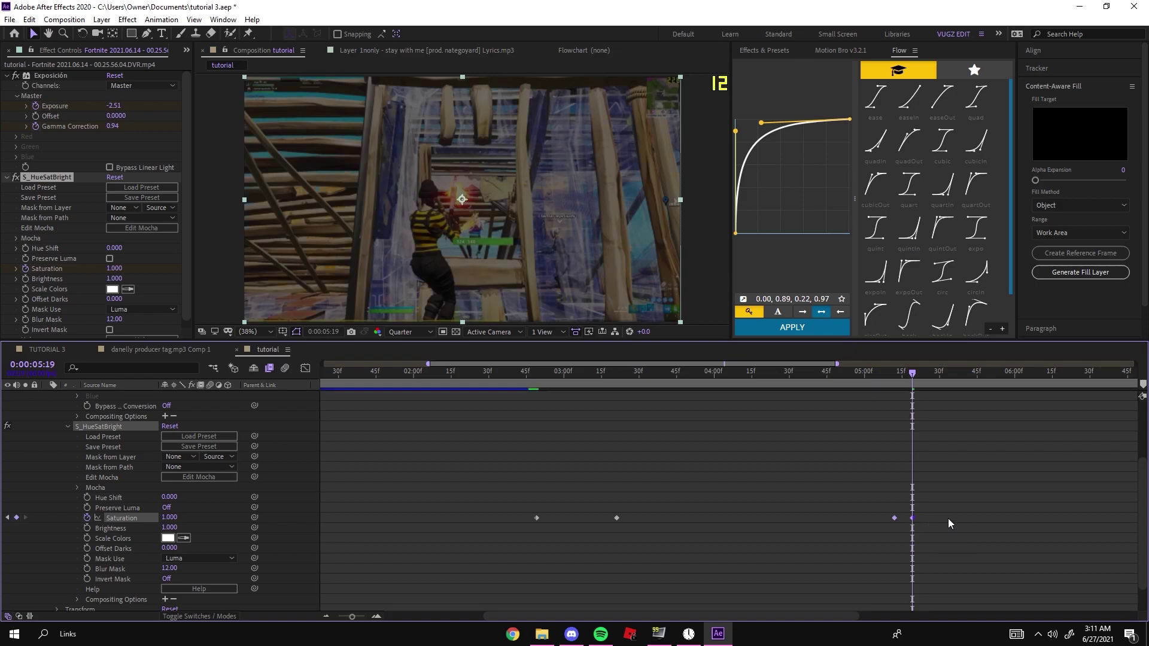
pyautogui.scroll(3, 948, 518)
pyautogui.click(963, 507)
# Move the last two Exposure and Gamma Correction keyframes on layer 2 earlier so they end at 0:00:05:19, and collapse the effects.
pyautogui.click(78, 457)
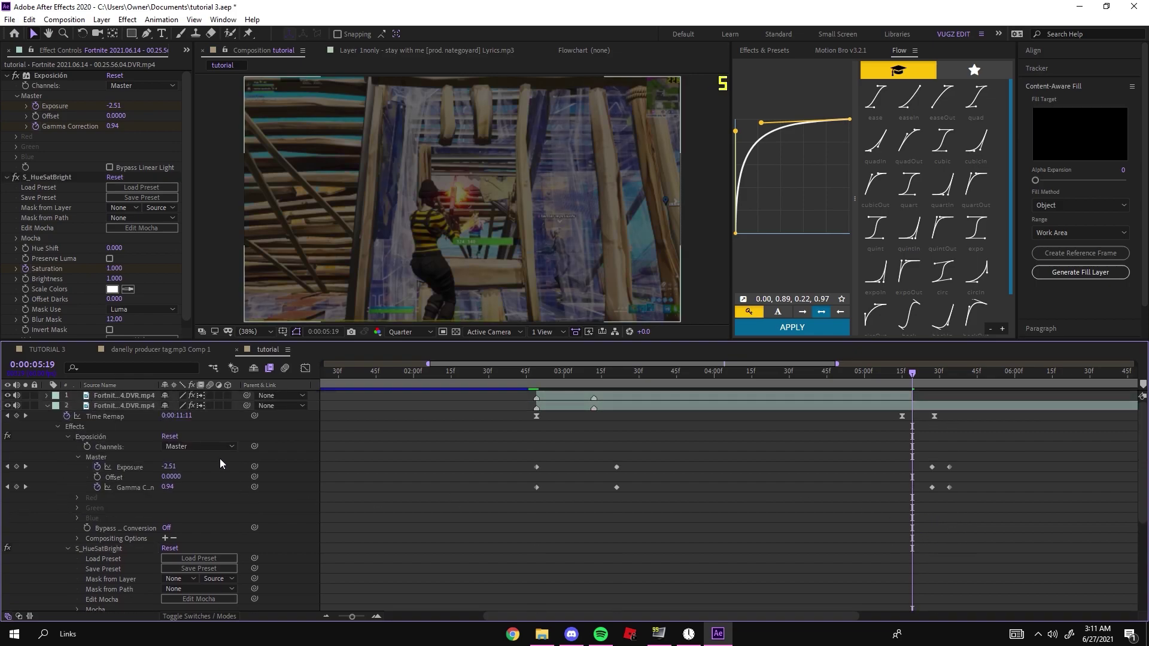
pyautogui.moveTo(971, 498); pyautogui.dragTo(914, 479)
pyautogui.click(58, 426)
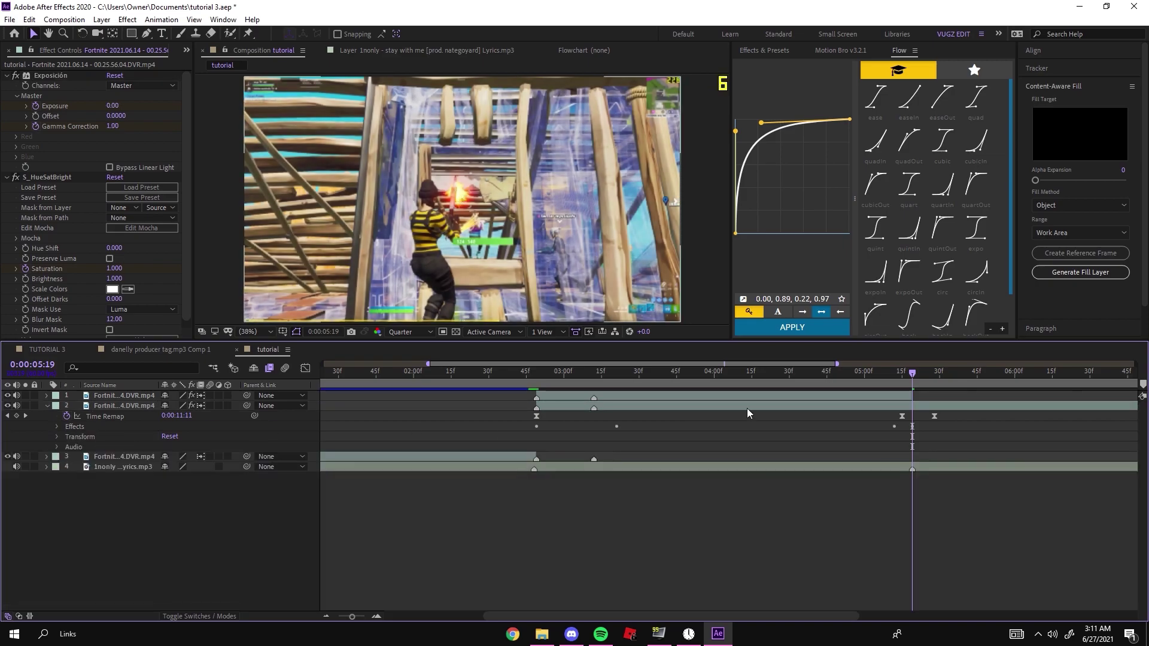
# Return to 0:00:02:49, expand the masked clip on layer 1 and collapse layer 2.
pyautogui.hscroll(-3, 646, 388)
pyautogui.click(742, 388)
pyautogui.moveTo(743, 389)
pyautogui.mouseDown()
pyautogui.moveTo(831, 351)
pyautogui.moveTo(899, 362)
pyautogui.moveTo(734, 395)
pyautogui.moveTo(748, 400)
pyautogui.mouseUp()
pyautogui.click(759, 396)
pyautogui.click(47, 395)
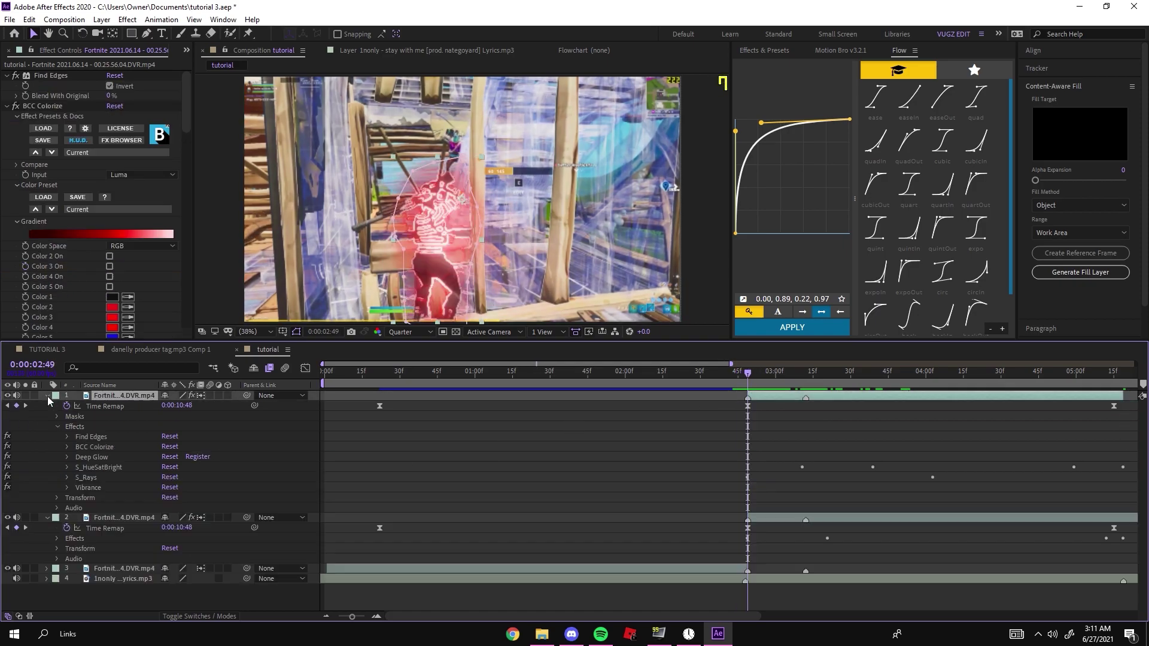
pyautogui.click(47, 518)
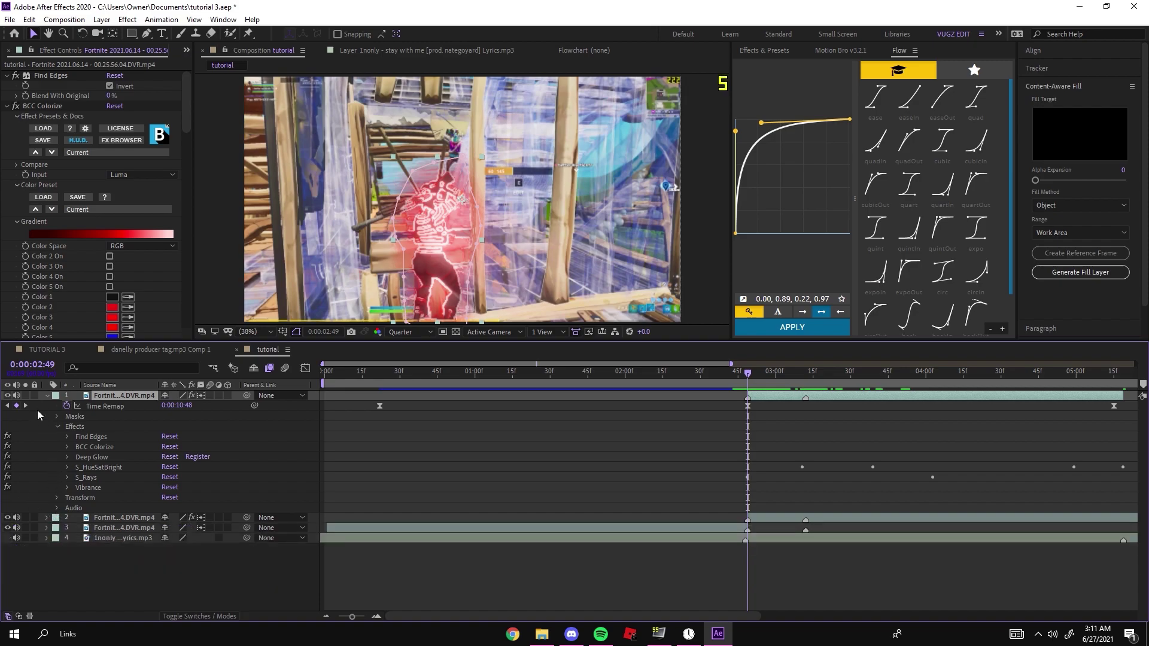
# Keyframe the masked clip's opacity from 0% at 0:00:02:49 to 100% at 0:00:02:59, preview the fade and collapse the layer.
pyautogui.click(57, 498)
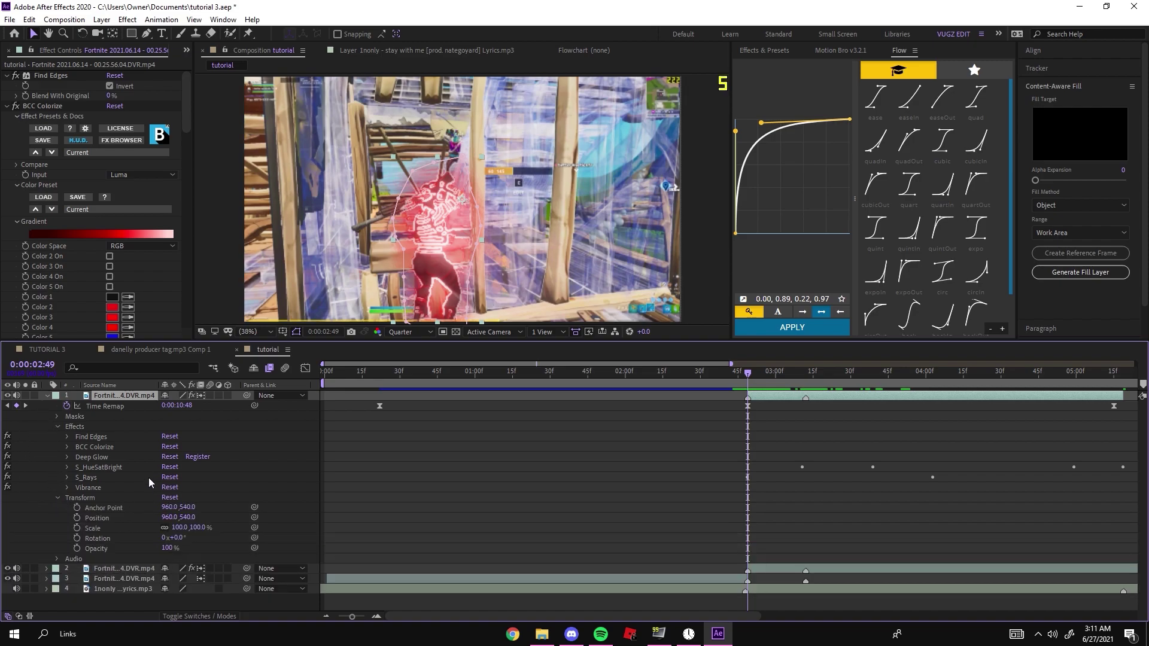
pyautogui.click(75, 548)
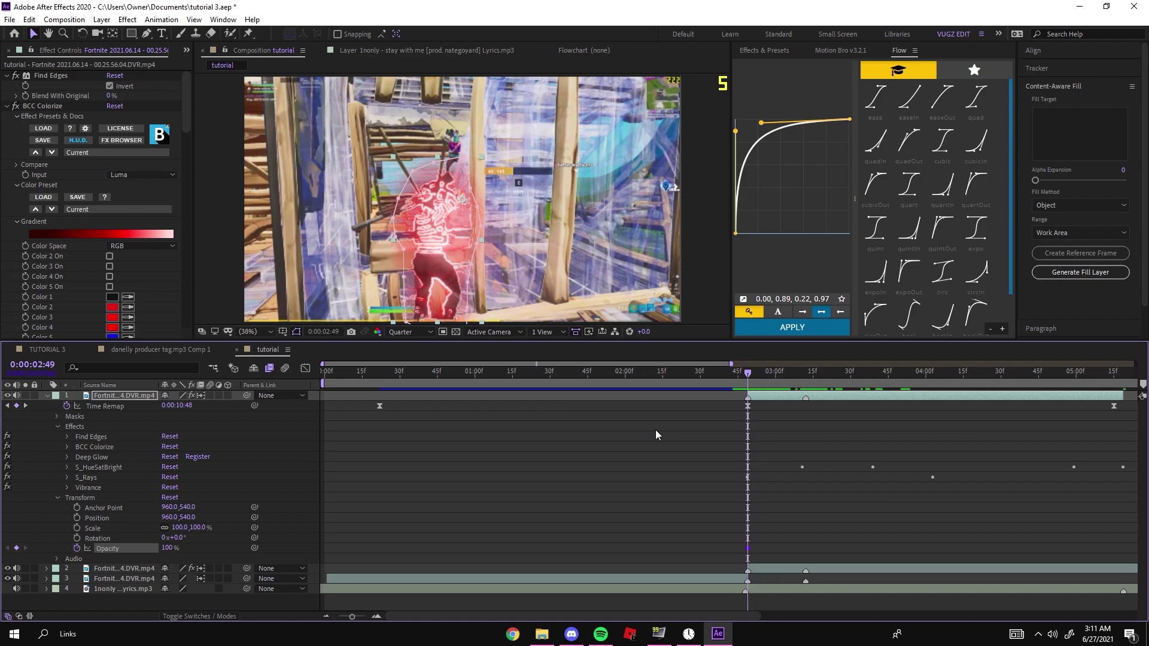
pyautogui.press('space')
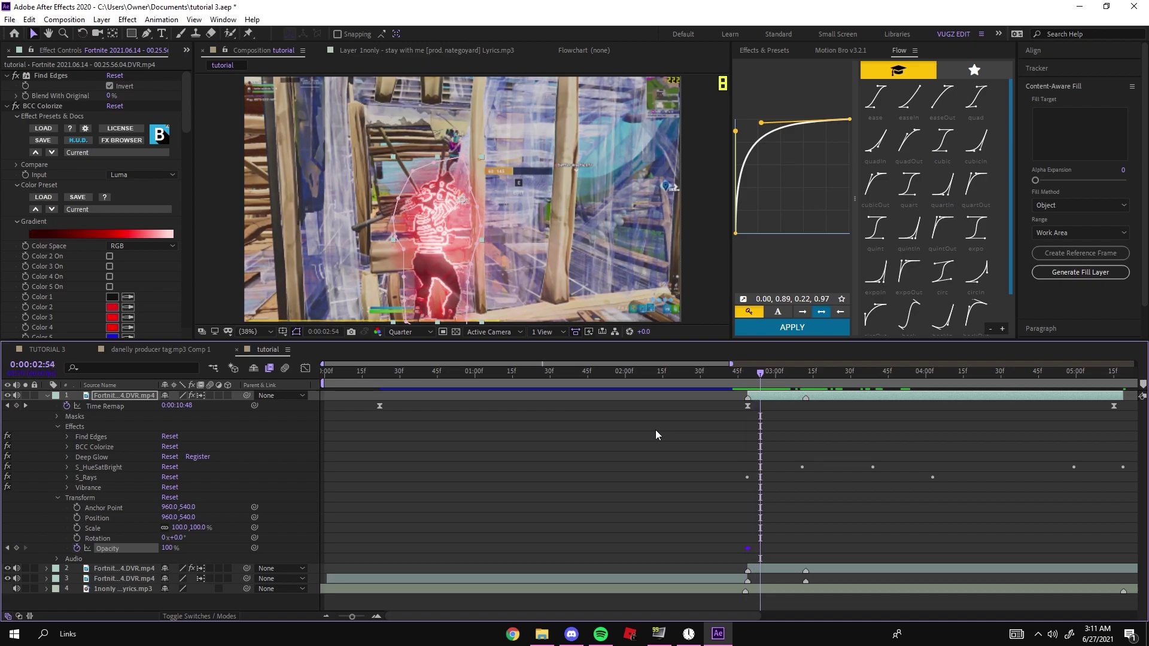
pyautogui.click(17, 549)
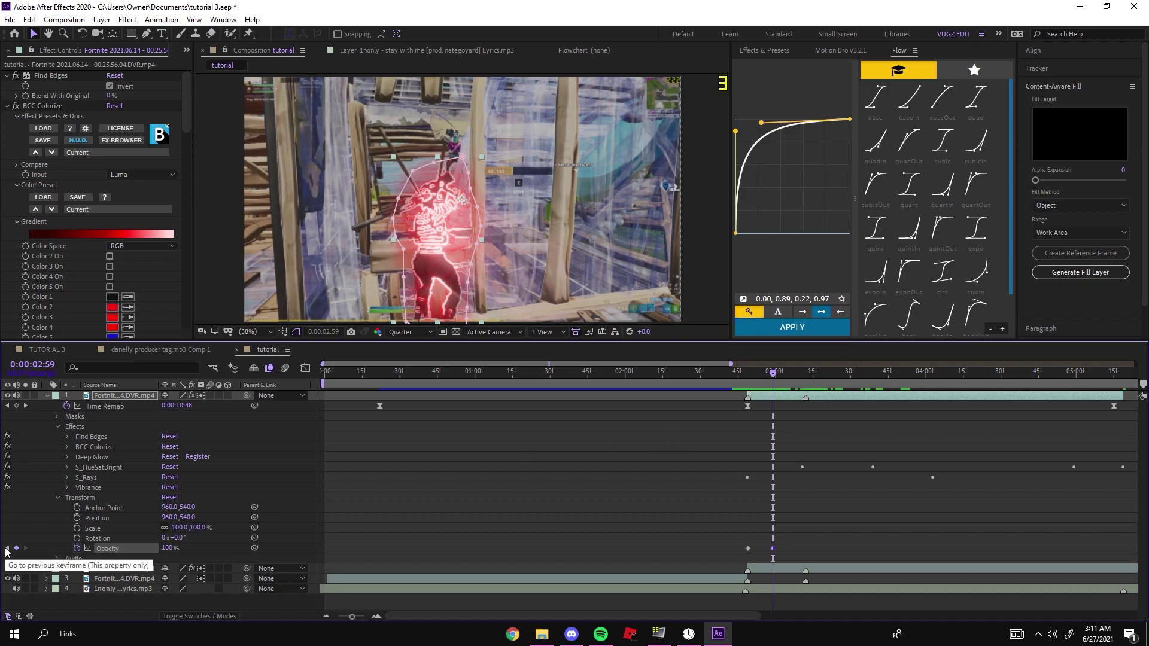
pyautogui.click(7, 549)
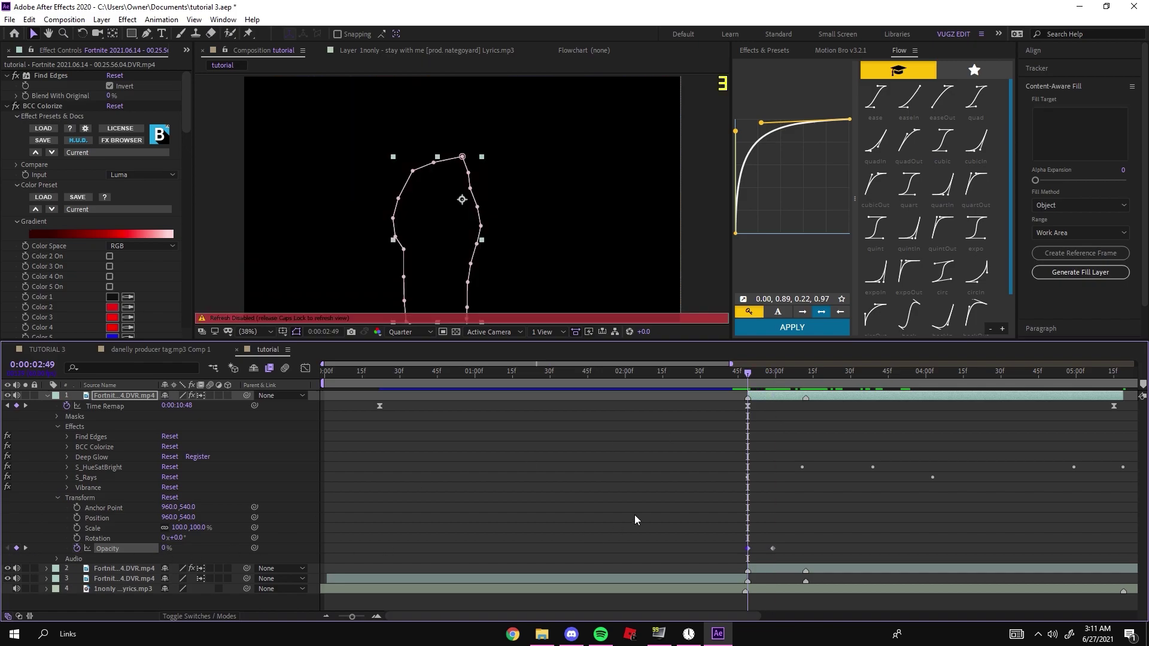
pyautogui.click(759, 373)
pyautogui.moveTo(760, 375); pyautogui.dragTo(914, 387)
pyautogui.hscroll(3, 915, 387)
pyautogui.click(490, 382)
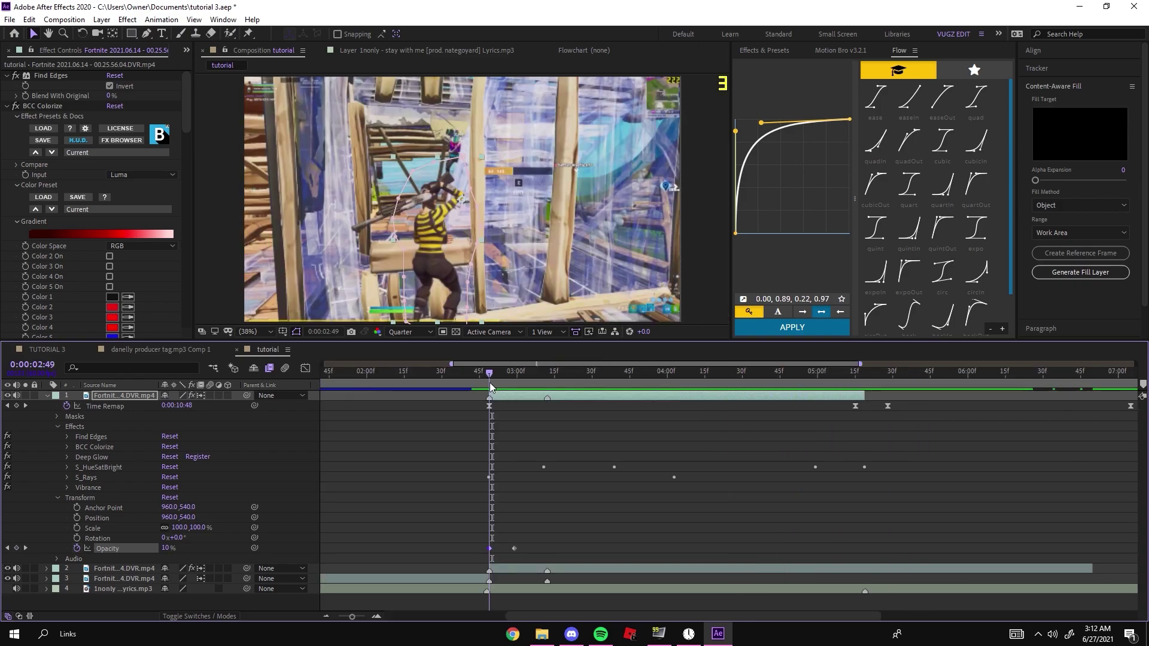
pyautogui.click(46, 396)
# Add the particle footage to the composition and place it directly below the masked clip in the layer order.
pyautogui.click(601, 486)
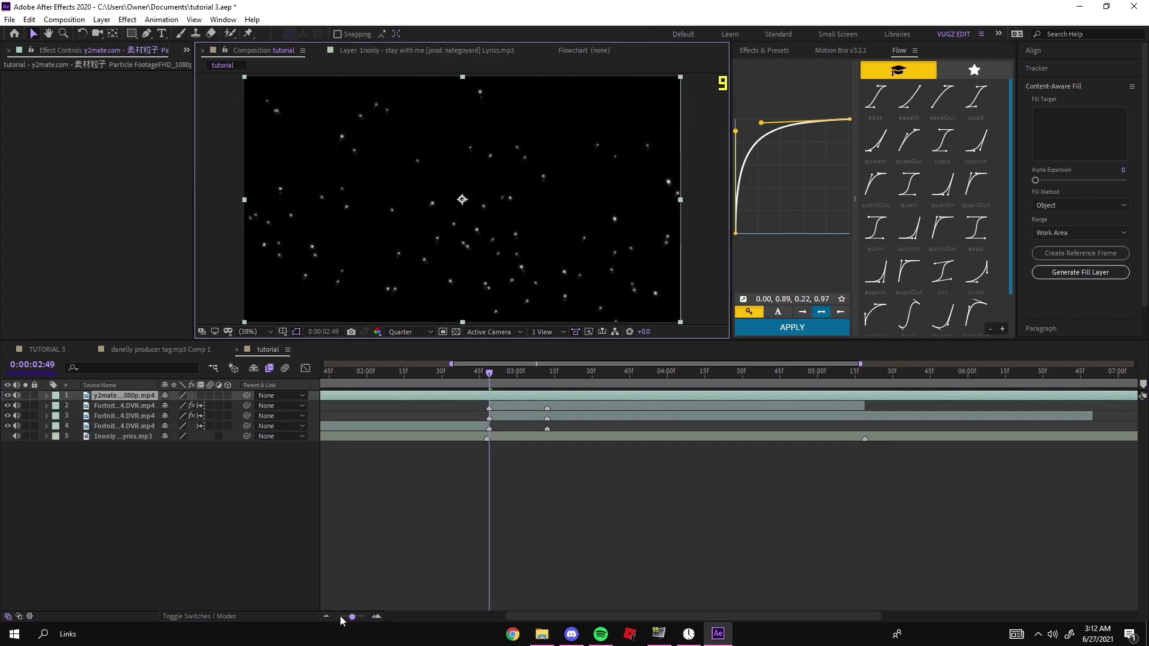
pyautogui.press('capslock')
pyautogui.moveTo(334, 397); pyautogui.dragTo(316, 409)
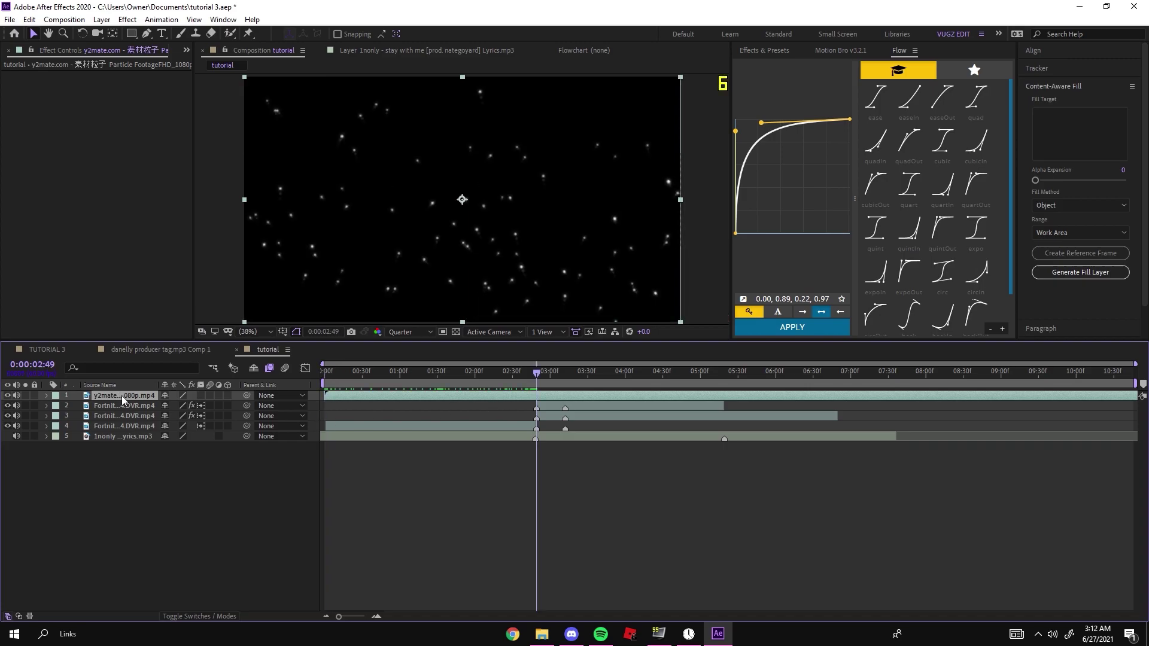
pyautogui.moveTo(121, 397); pyautogui.dragTo(131, 410)
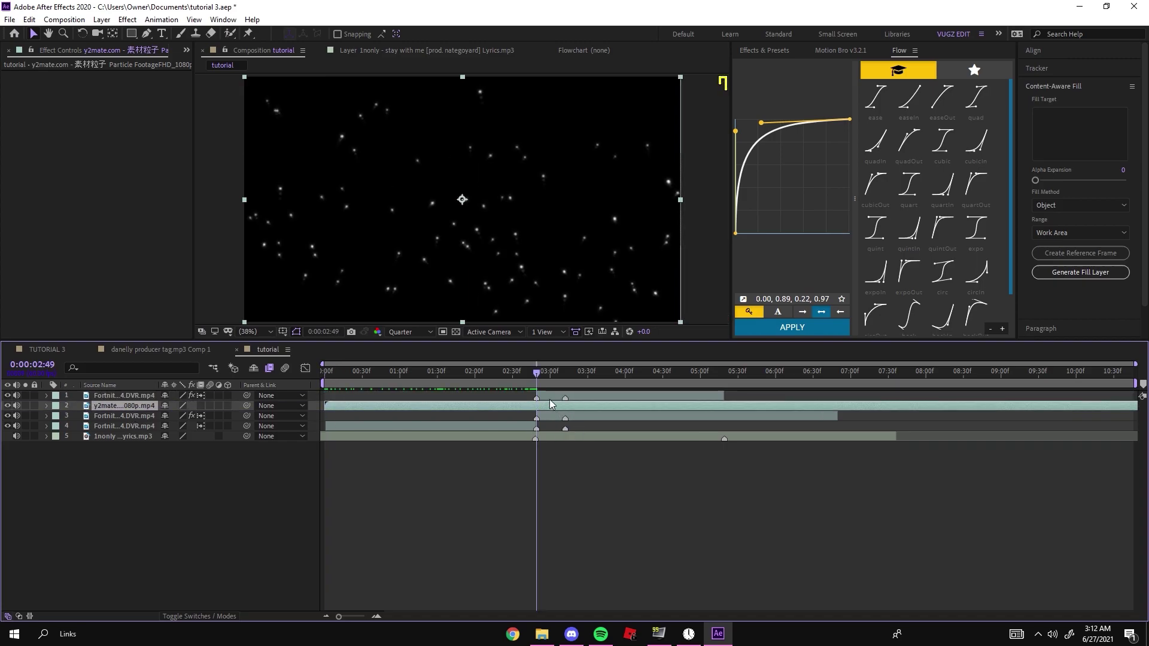
# Shift the particle footage in time so that it starts at 0:00:02:49.
pyautogui.click(547, 396)
pyautogui.click(535, 413)
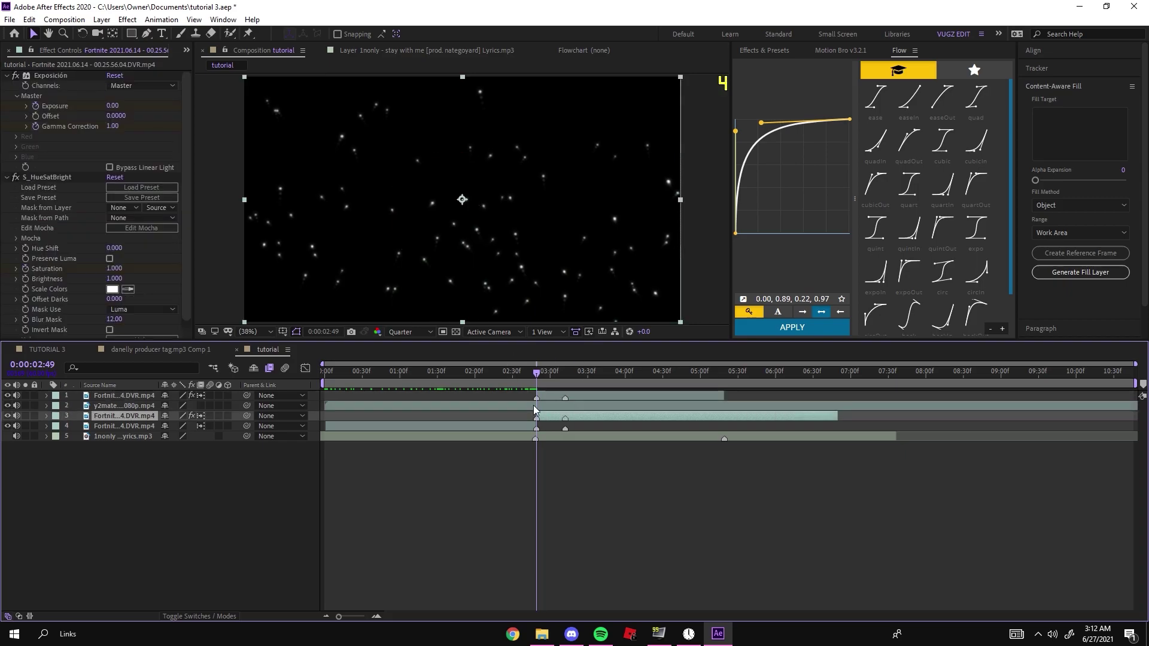
pyautogui.moveTo(425, 406); pyautogui.dragTo(649, 411)
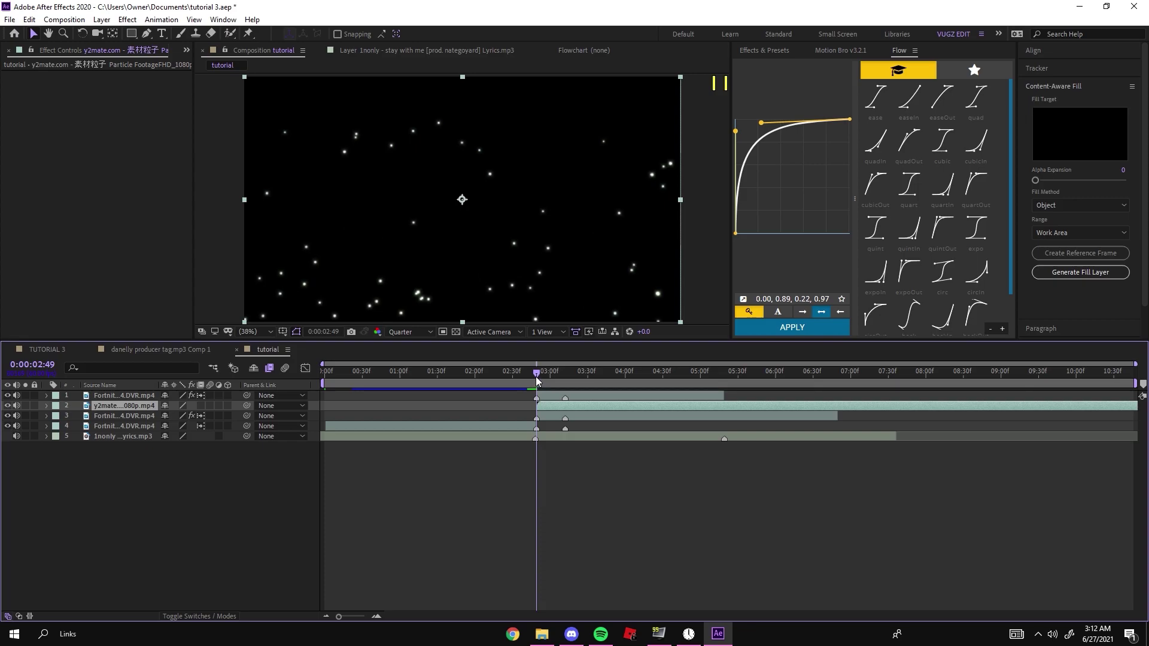
# Preview the particle footage at 0:00:04:14 and set its blending mode to Screen.
pyautogui.moveTo(537, 380); pyautogui.dragTo(643, 377)
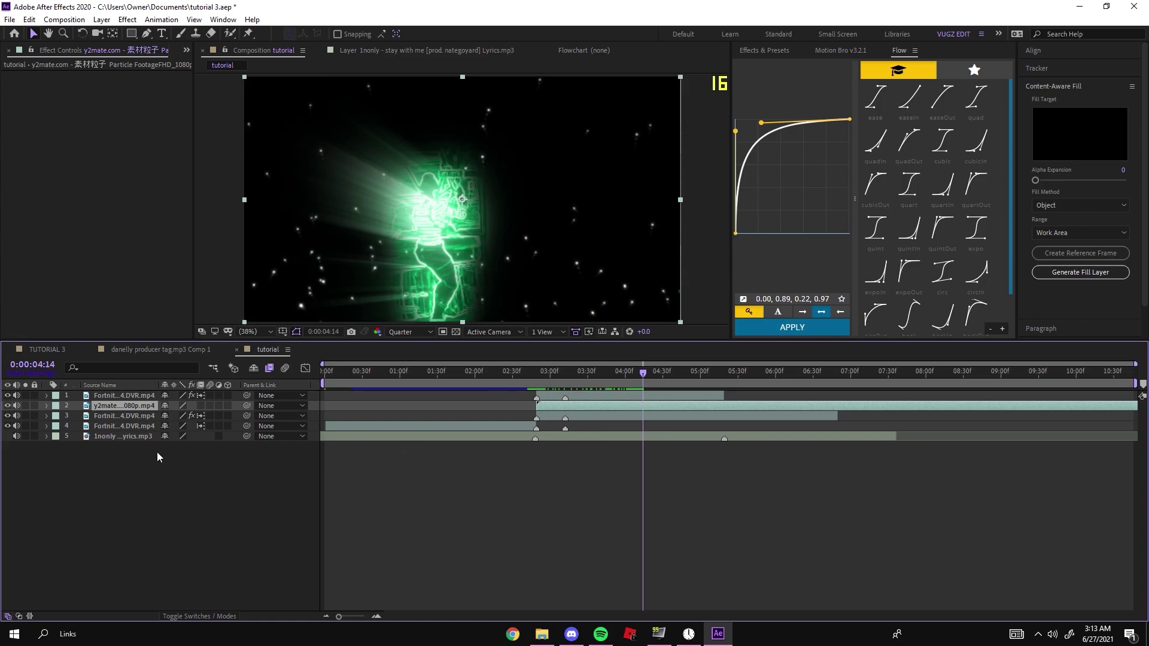
pyautogui.click(203, 620)
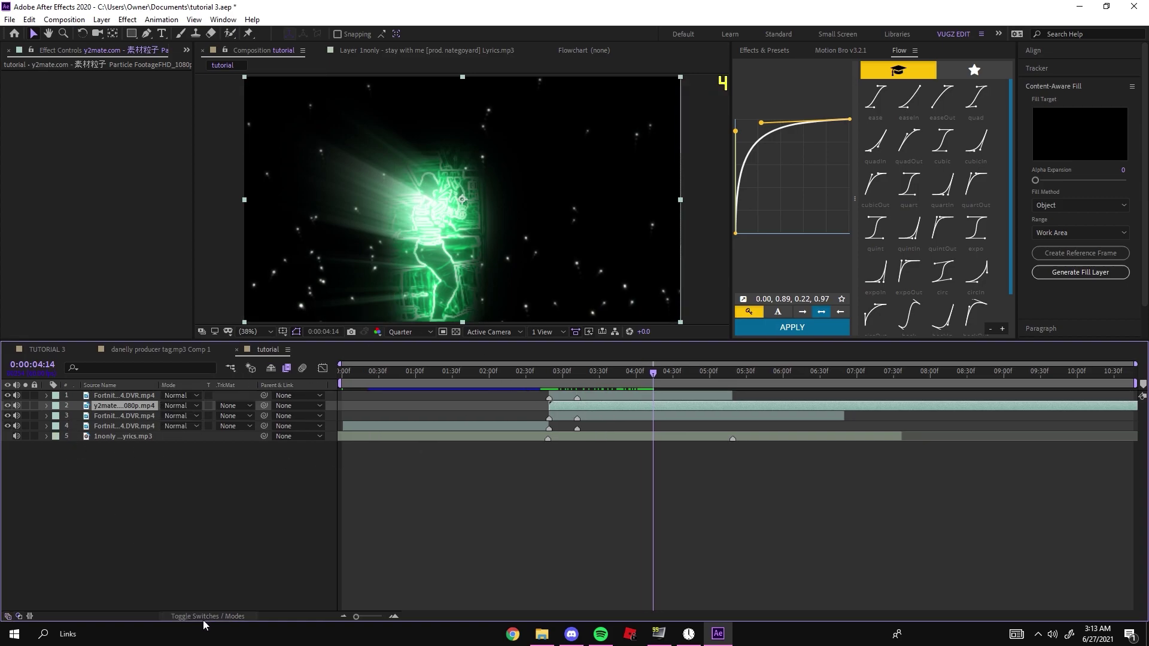
pyautogui.click(189, 407)
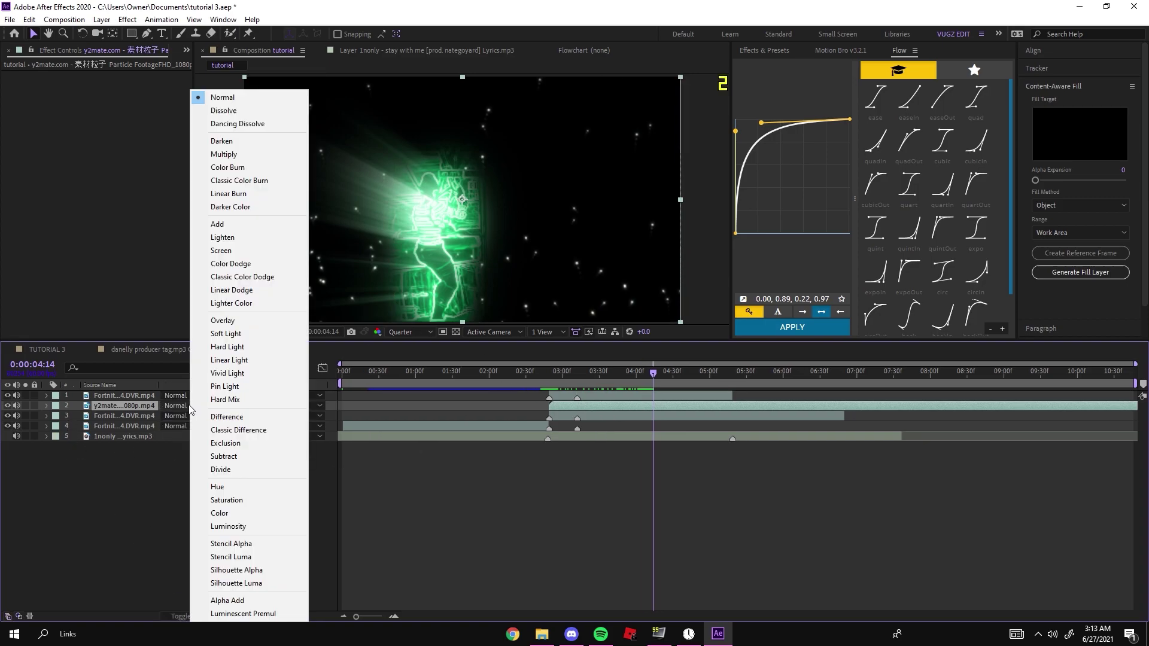
pyautogui.click(236, 250)
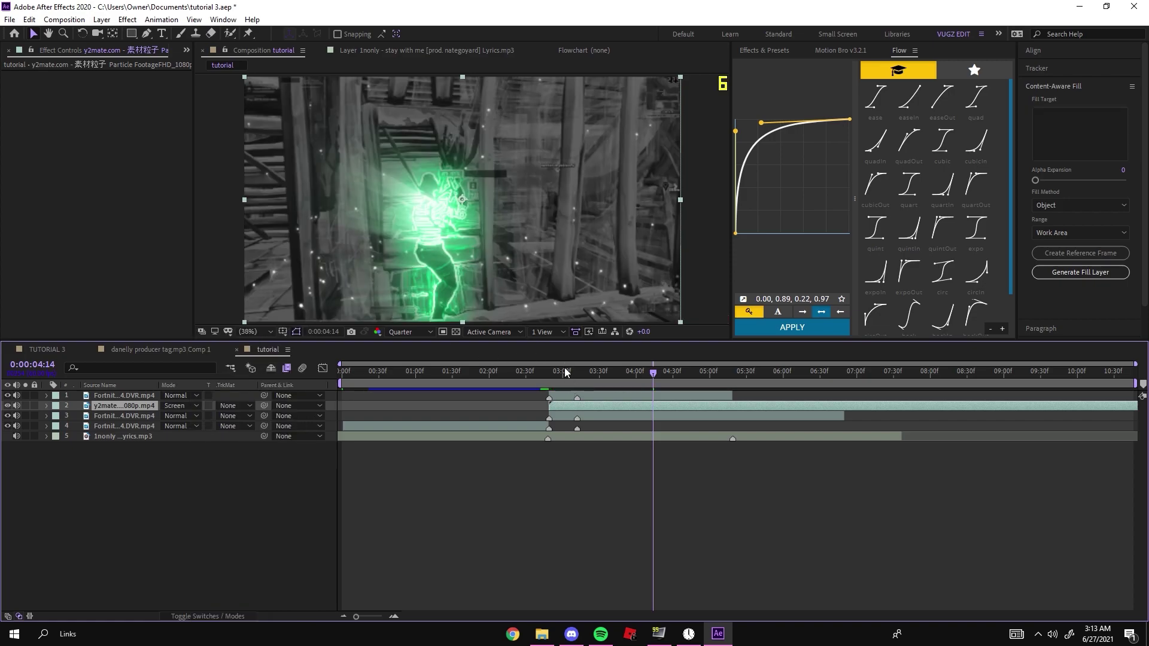
# Split the particle footage at 0:00:05:19 and delete the part after it.
pyautogui.moveTo(565, 368); pyautogui.dragTo(733, 376)
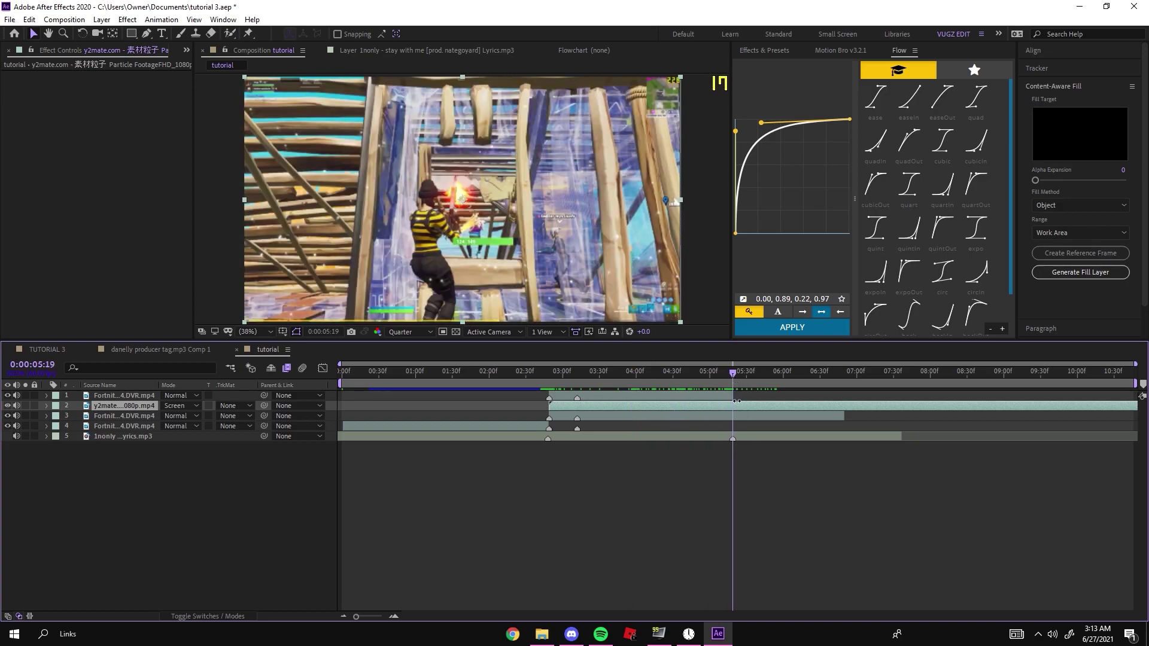
pyautogui.hotkey('ctrl', 'shift', 'd')
pyautogui.press('Delete')
# Find the S_Glow effect with a search for "GLOW" and apply it to the particle footage.
pyautogui.moveTo(579, 372); pyautogui.dragTo(593, 392)
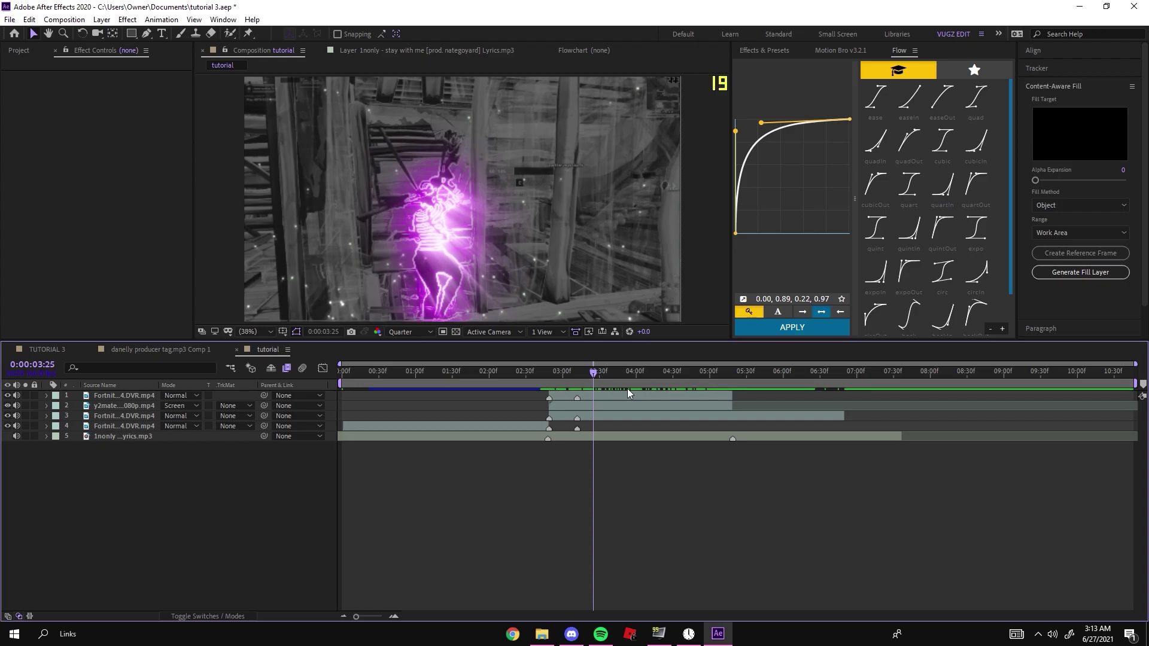
pyautogui.click(607, 415)
pyautogui.click(607, 406)
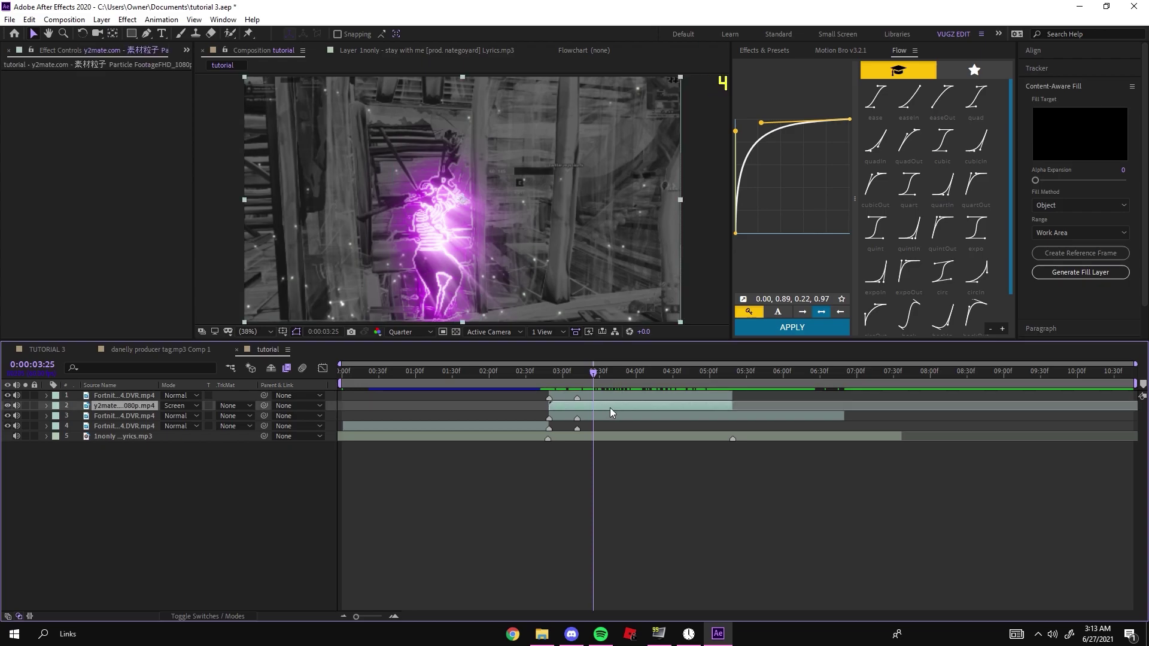
pyautogui.hotkey('ctrl', 'space')
pyautogui.write('GLOW')
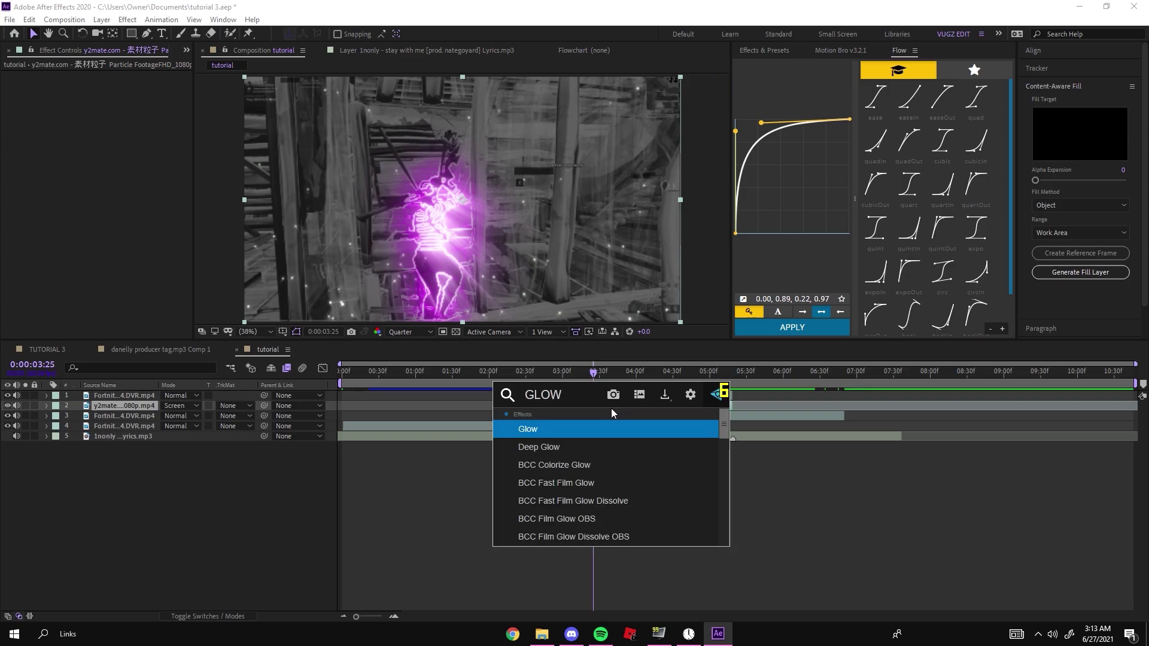
pyautogui.scroll(-3, 545, 475)
pyautogui.click(519, 537)
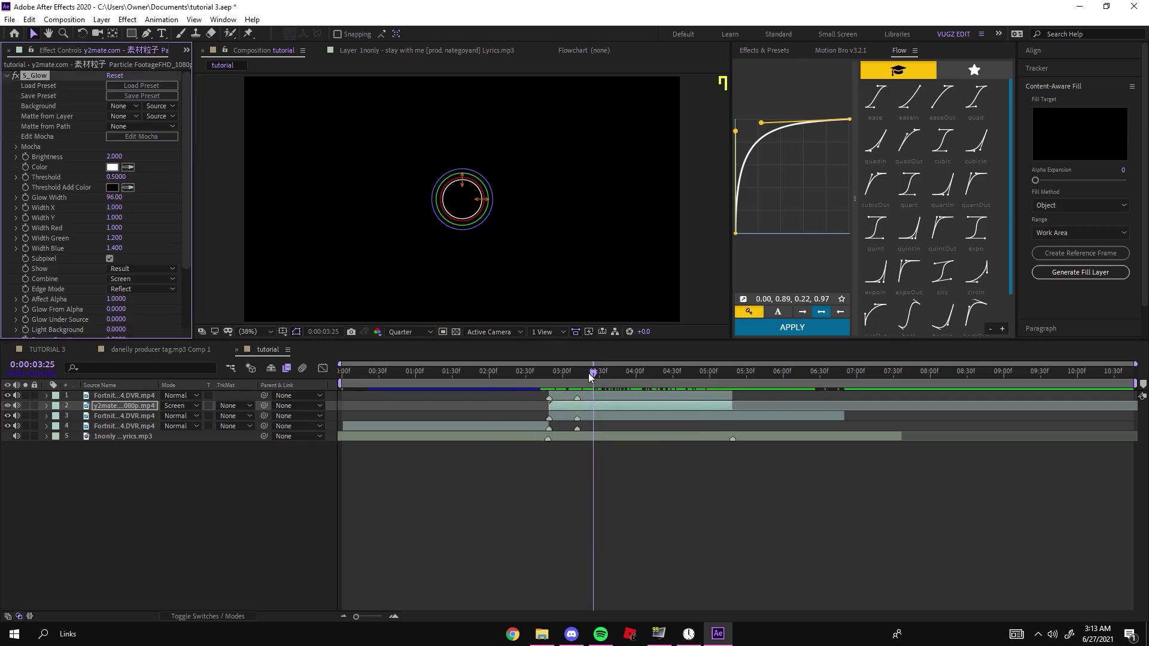
# Set the particle footage's S_Glow Brightness to 2.740, Glow Width to 264 and Threshold to 0, and preview the glow.
pyautogui.moveTo(591, 376)
pyautogui.mouseDown()
pyautogui.moveTo(562, 375)
pyautogui.moveTo(586, 376)
pyautogui.mouseUp()
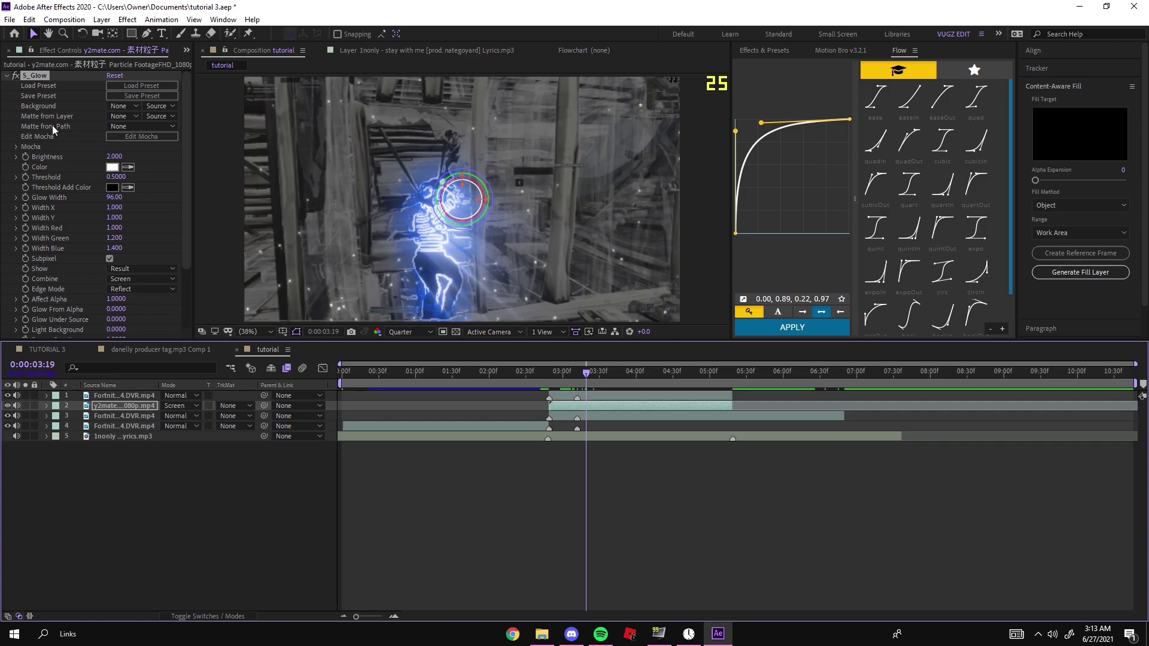
pyautogui.moveTo(115, 157); pyautogui.dragTo(161, 159)
pyautogui.moveTo(113, 198); pyautogui.dragTo(214, 199)
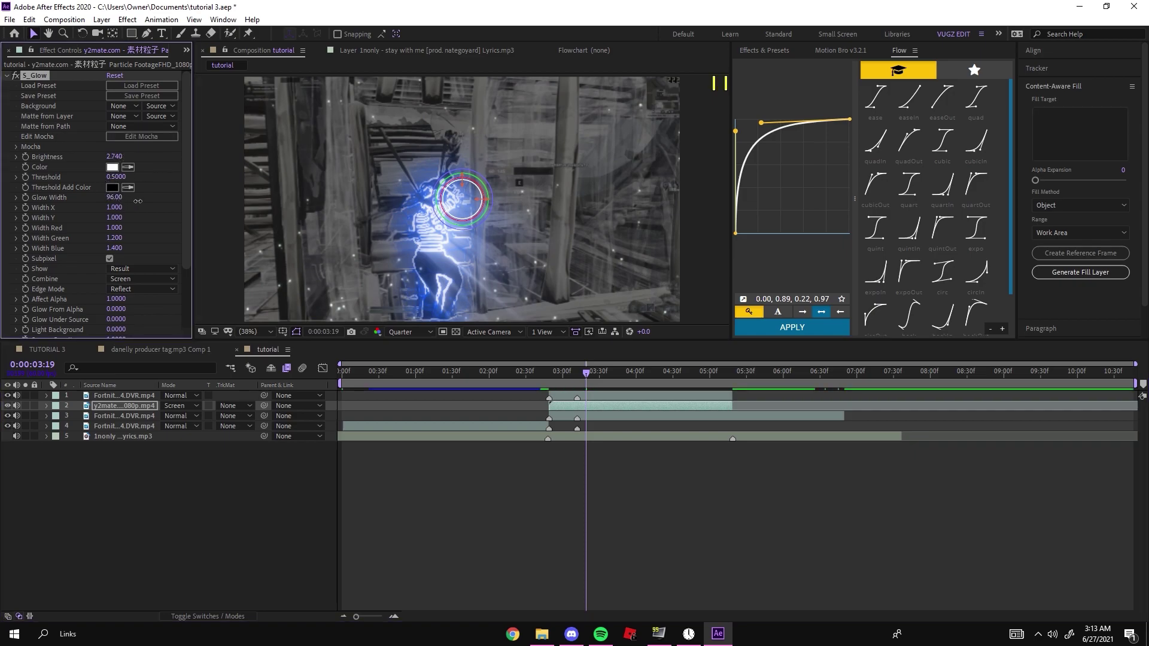
pyautogui.moveTo(120, 178); pyautogui.dragTo(63, 186)
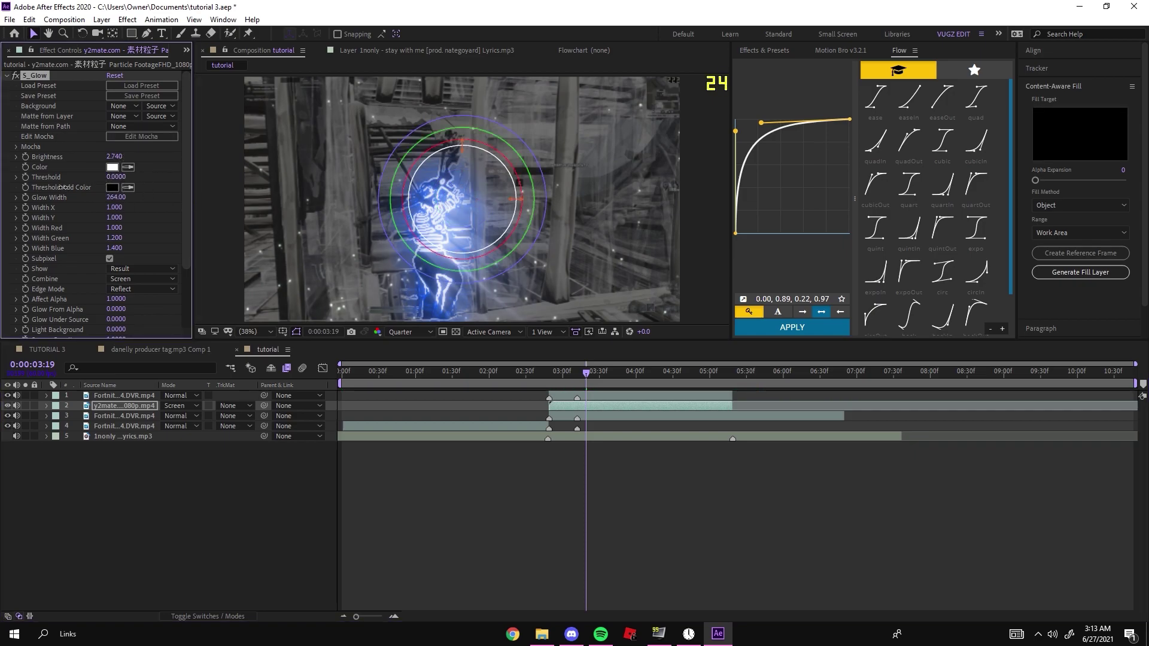
pyautogui.moveTo(570, 371); pyautogui.dragTo(616, 375)
# Apply S_HueSatBright to the particle footage and set a Hue Shift keyframe of 0.000 at 0:00:02:49.
pyautogui.hotkey('ctrl', 'space')
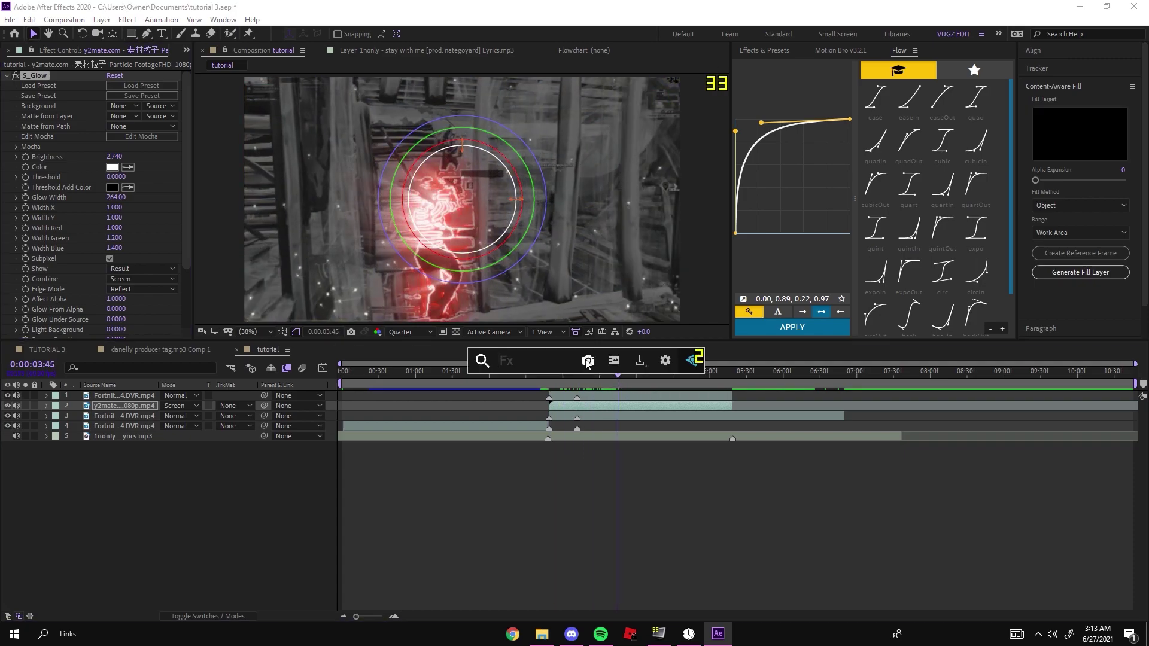
pyautogui.write('huesatb')
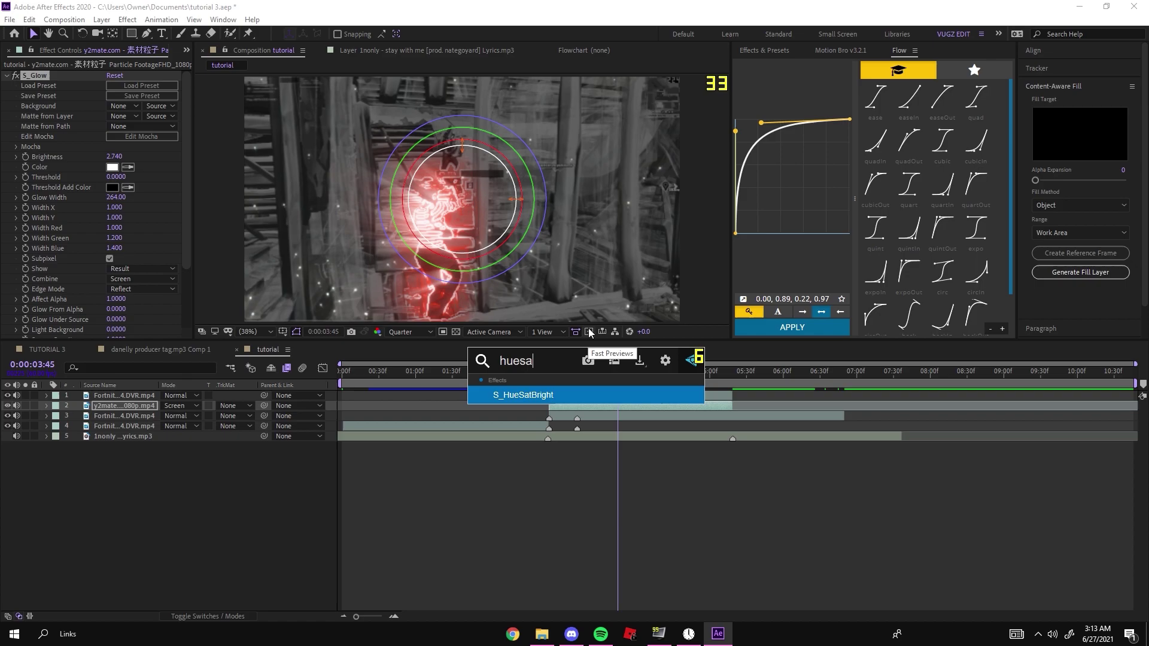
pyautogui.press('Return')
pyautogui.click(549, 382)
pyautogui.moveTo(549, 382); pyautogui.dragTo(551, 386)
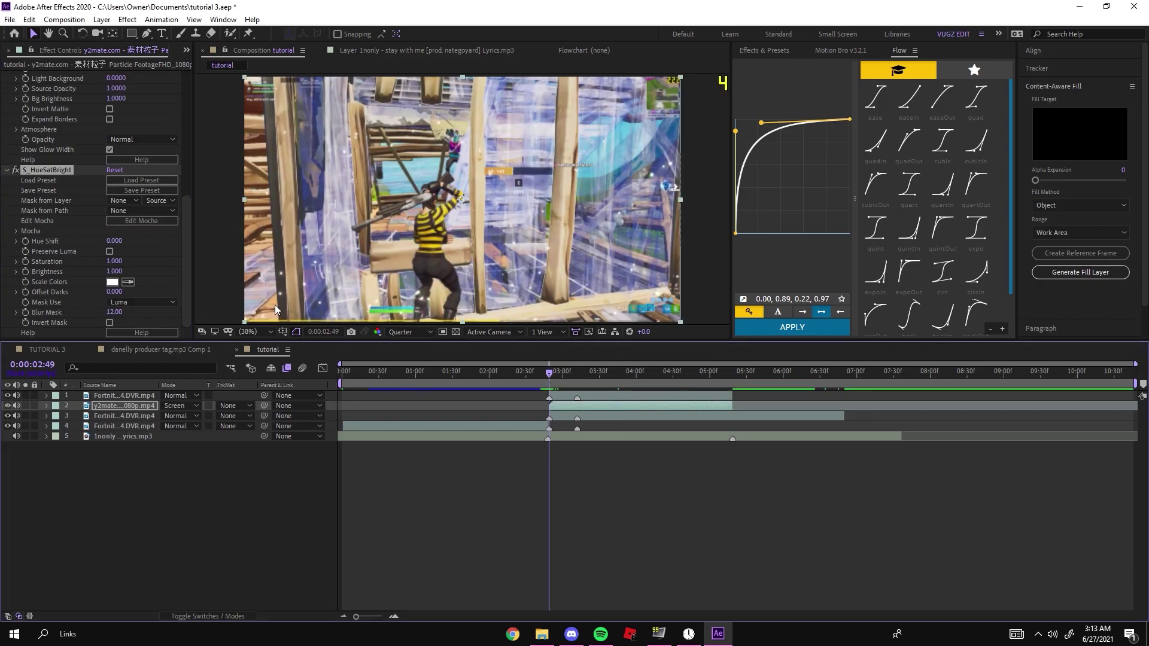
pyautogui.click(26, 241)
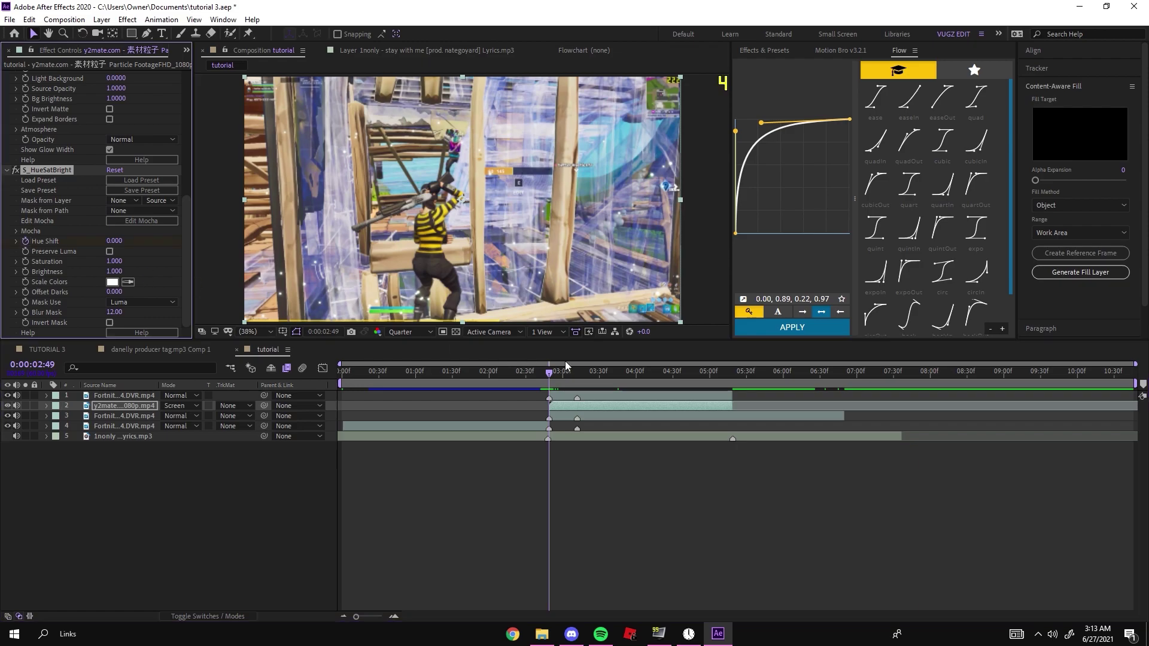
# Set a Hue Shift keyframe of 1 at 0:00:05:17 on the particle footage and preview the colour shift.
pyautogui.click(730, 377)
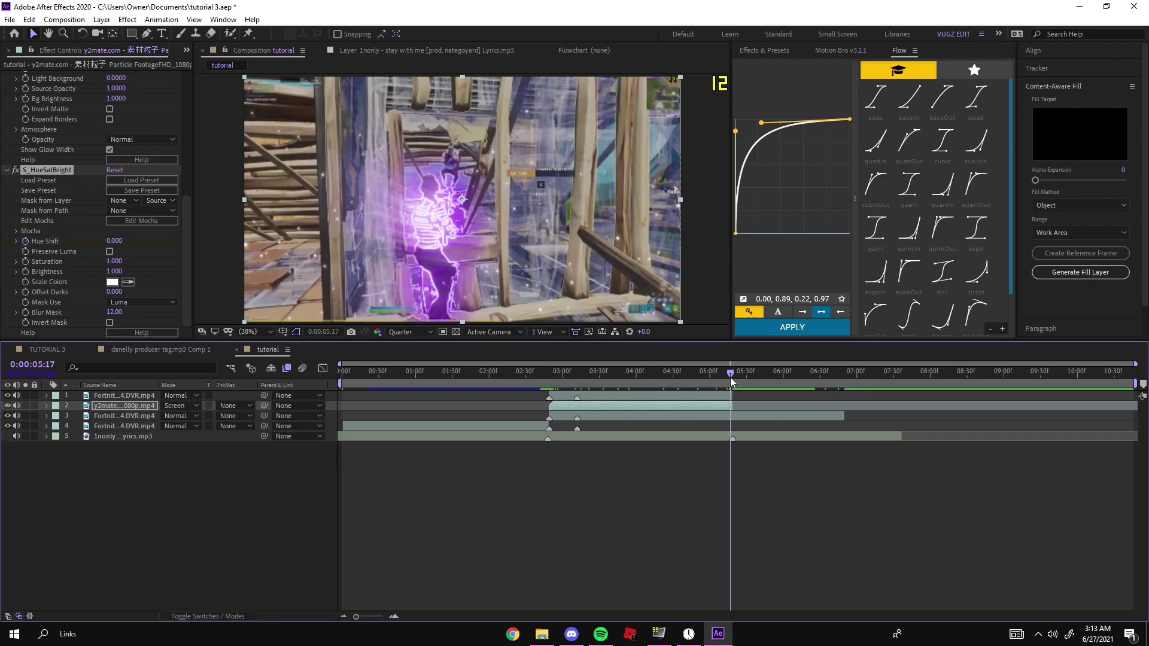
pyautogui.click(113, 241)
pyautogui.write('1')
pyautogui.press('Return')
pyautogui.moveTo(572, 373); pyautogui.dragTo(645, 344)
# Change the particle footage's S_Glow Color to red and preview it around 0:00:04:09.
pyautogui.scroll(5, 53, 131)
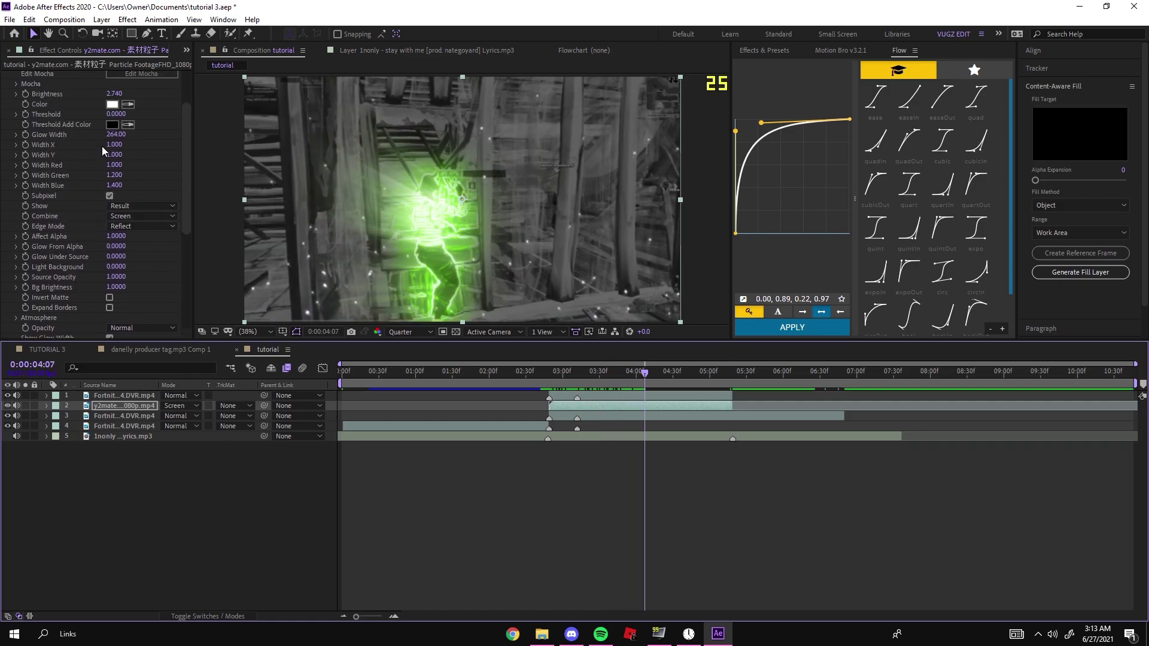
pyautogui.click(112, 104)
pyautogui.moveTo(526, 269); pyautogui.dragTo(698, 244)
pyautogui.click(697, 245)
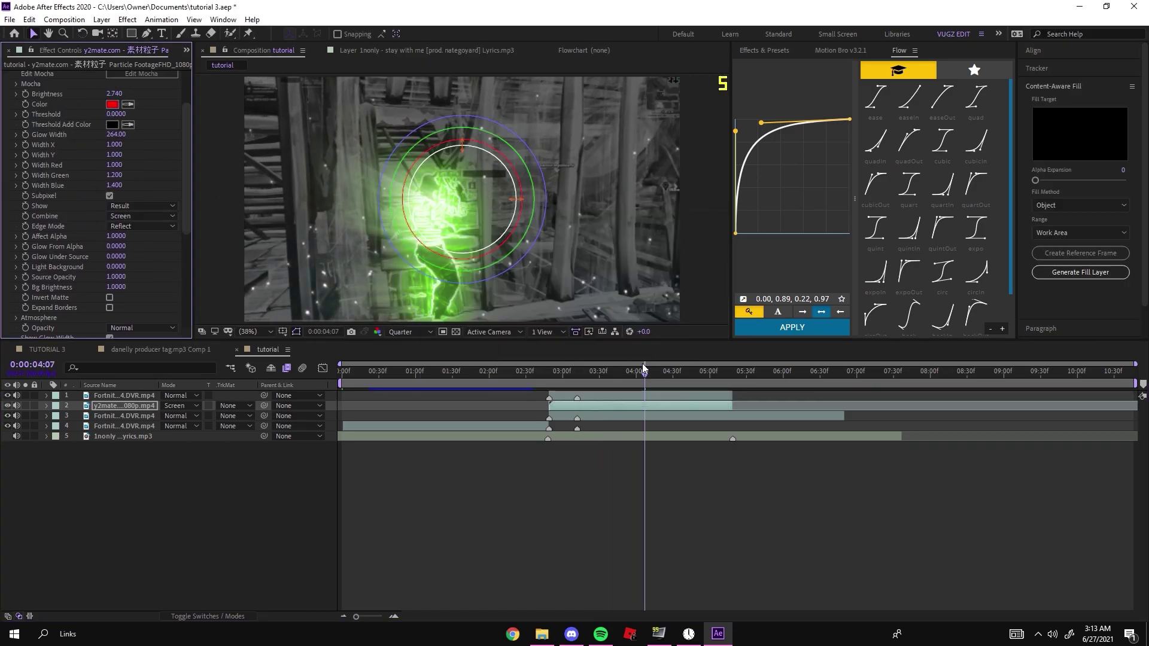
pyautogui.moveTo(643, 368)
pyautogui.mouseDown()
pyautogui.moveTo(592, 378)
pyautogui.moveTo(647, 366)
pyautogui.mouseUp()
# Set the particle footage's S_Glow Brightness to 9.830, Glow Width to 72 and Threshold to 0.29, and preview the particles.
pyautogui.scroll(2, 124, 169)
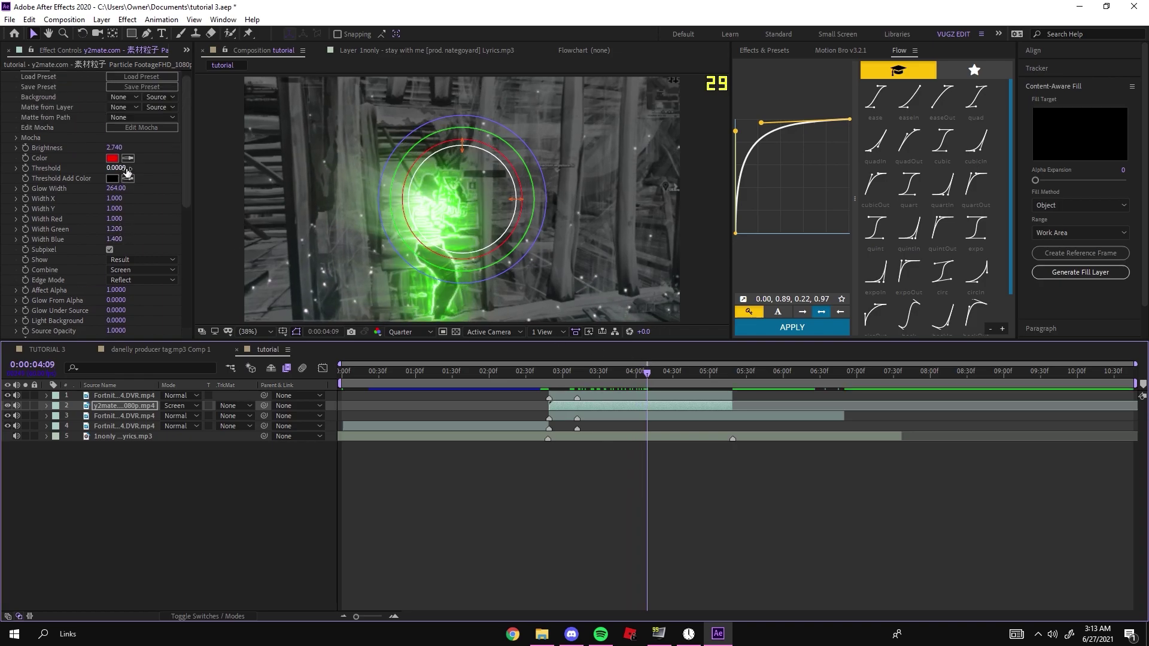
pyautogui.moveTo(115, 147); pyautogui.dragTo(535, 146)
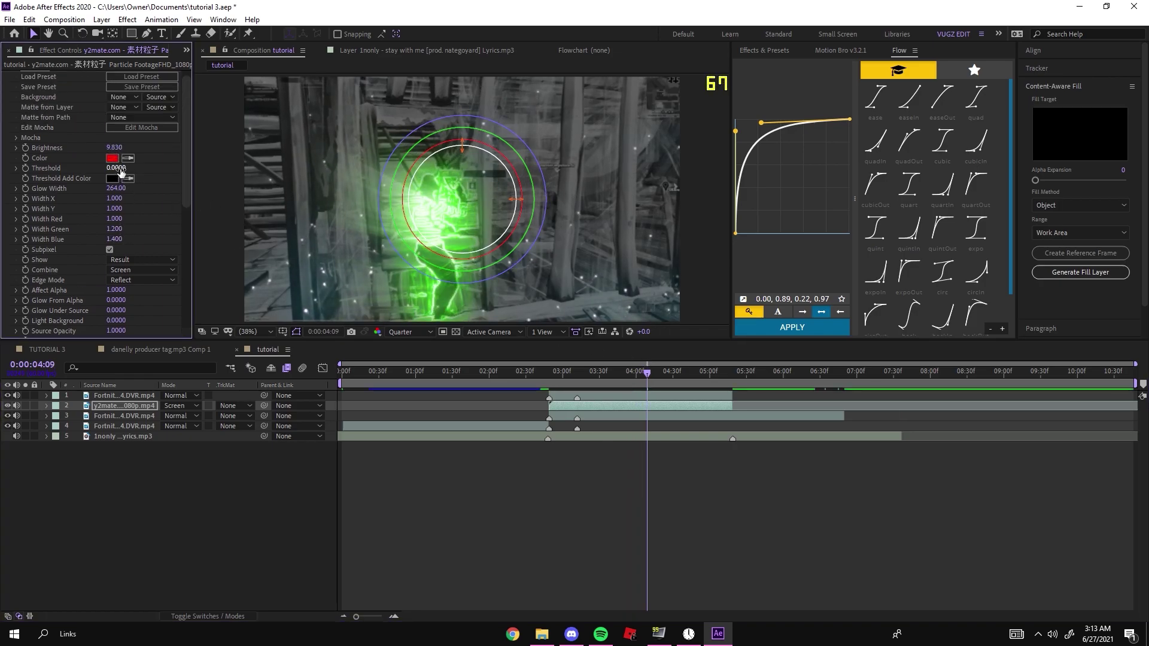
pyautogui.moveTo(86, 193); pyautogui.dragTo(20, 211)
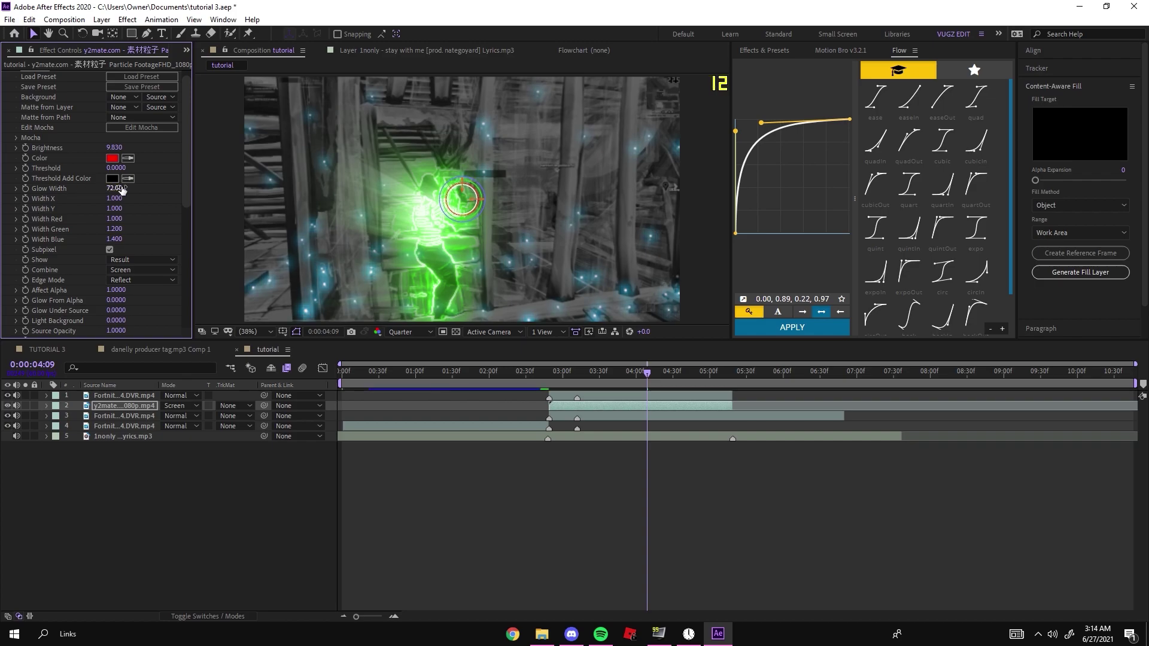
pyautogui.moveTo(123, 167); pyautogui.dragTo(171, 172)
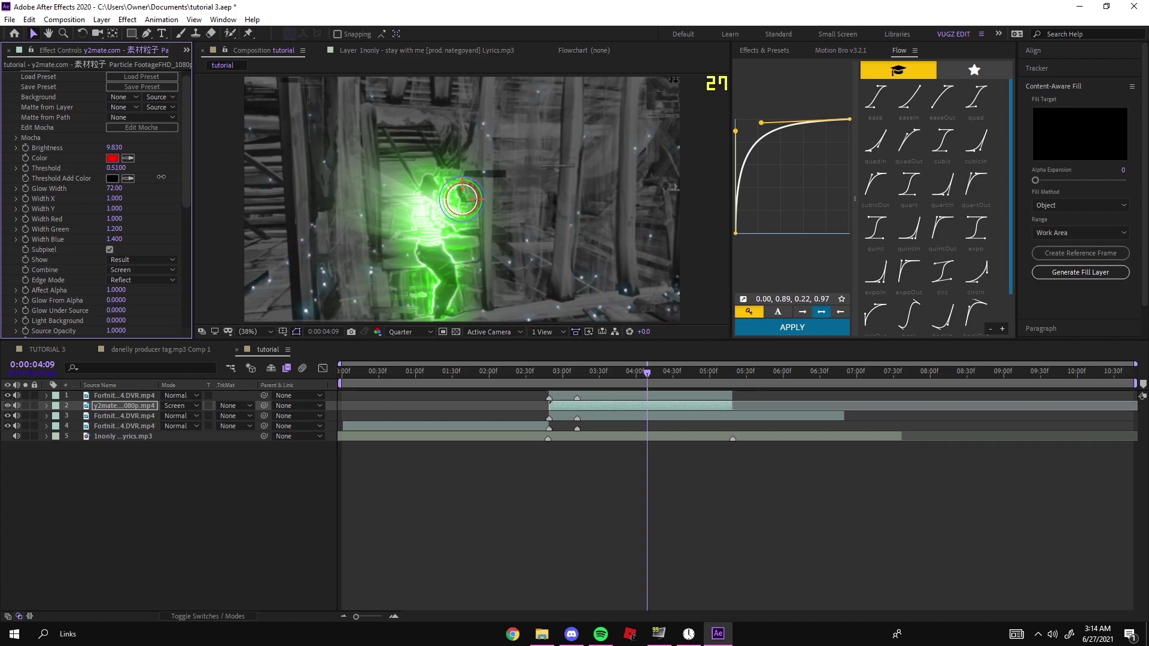
pyautogui.moveTo(610, 370); pyautogui.dragTo(688, 329)
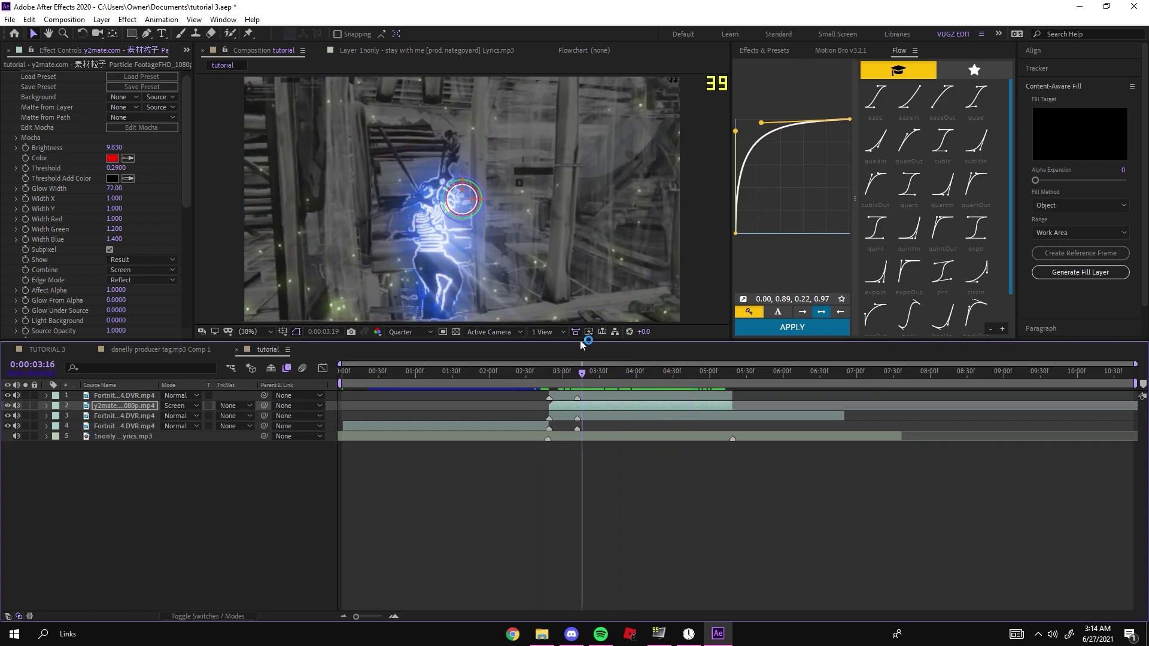
# Create a new adjustment layer above all the layers in the tutorial composition.
pyautogui.click(102, 19)
pyautogui.moveTo(149, 34)
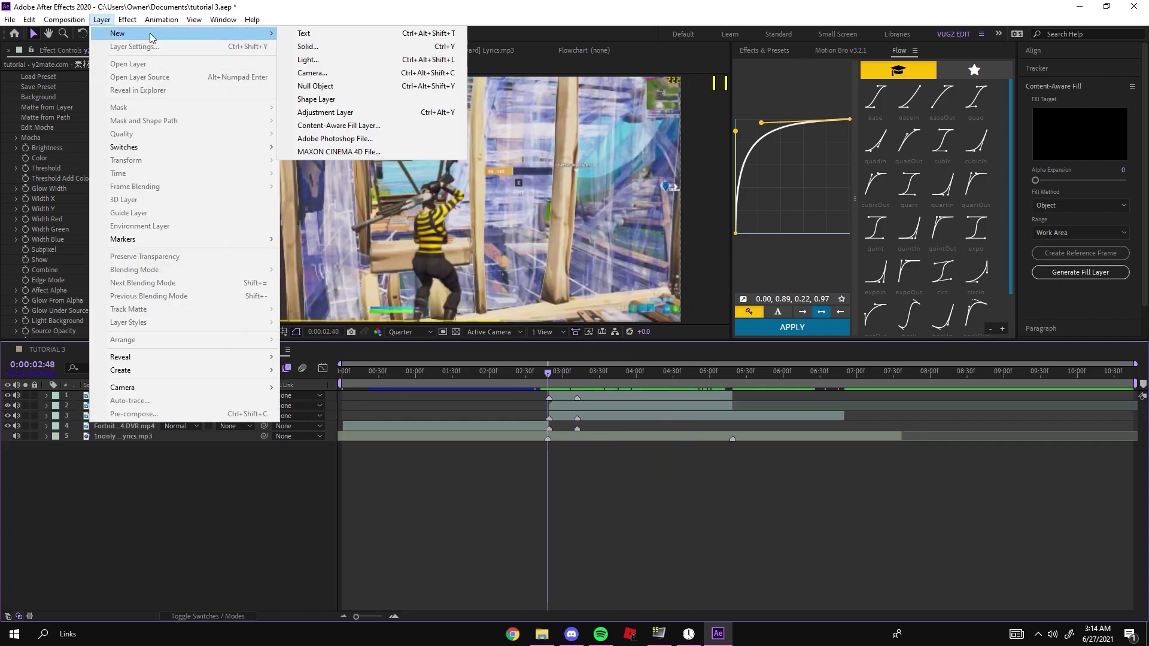
pyautogui.click(368, 117)
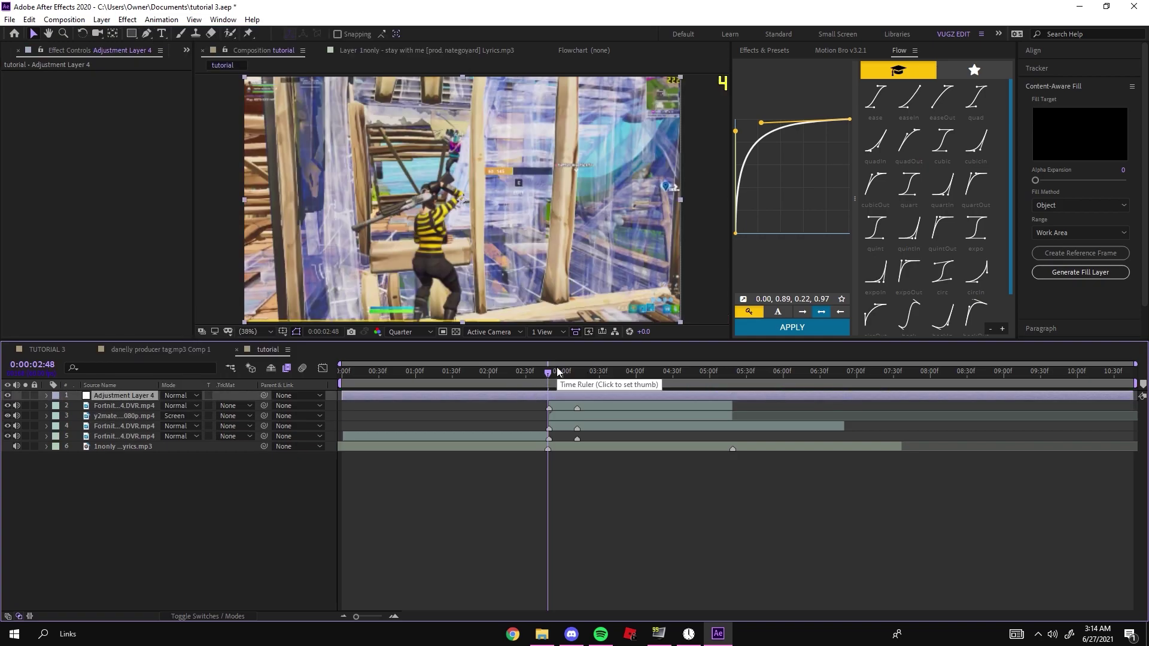
# Find S_BlurMoCurves with an effect search for "blurmoc" and apply it to the adjustment layer.
pyautogui.hotkey('ctrl', 'space')
pyautogui.write('gb')
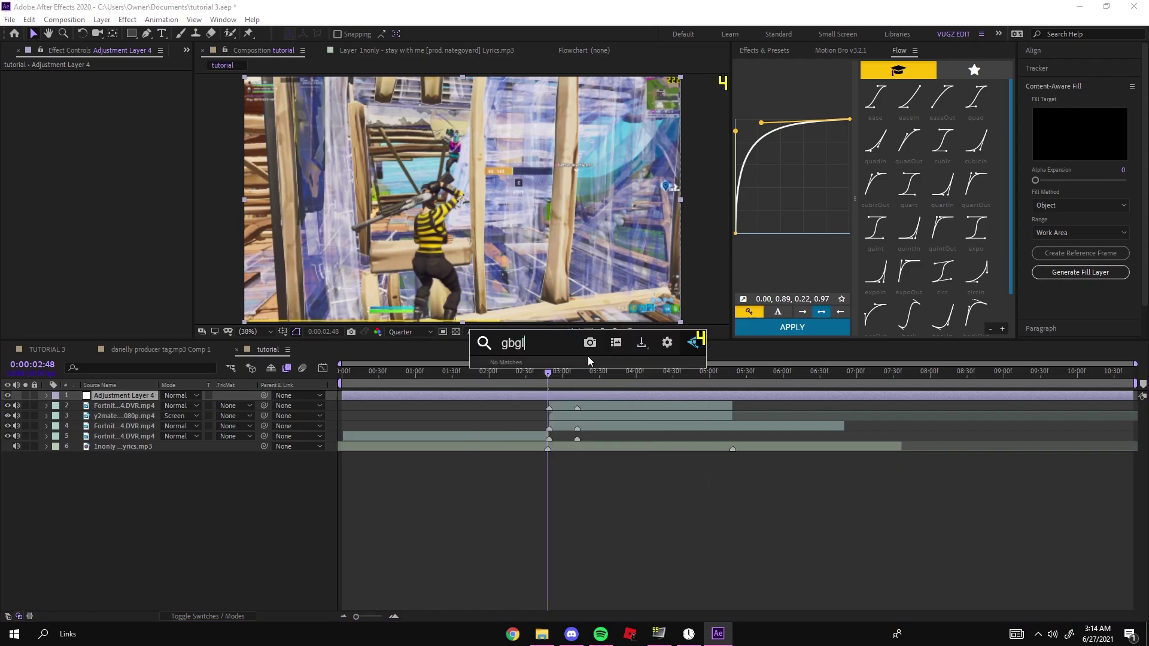
pyautogui.press('BackSpace')
pyautogui.press('BackSpace')
pyautogui.write('blurmoc')
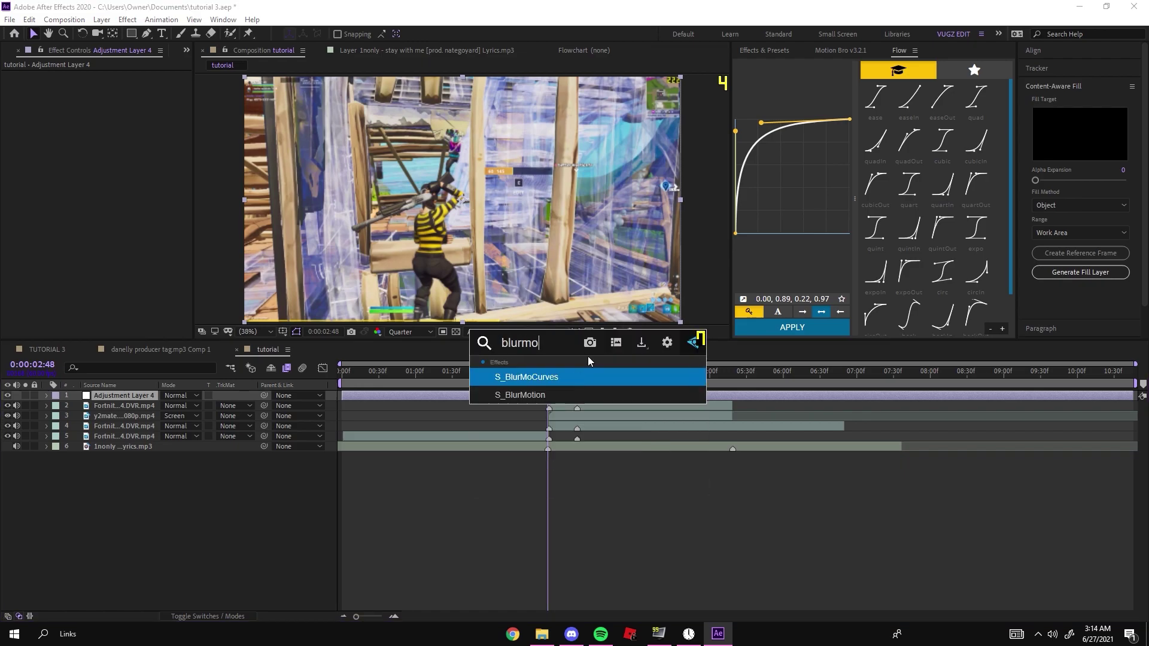
pyautogui.press('Return')
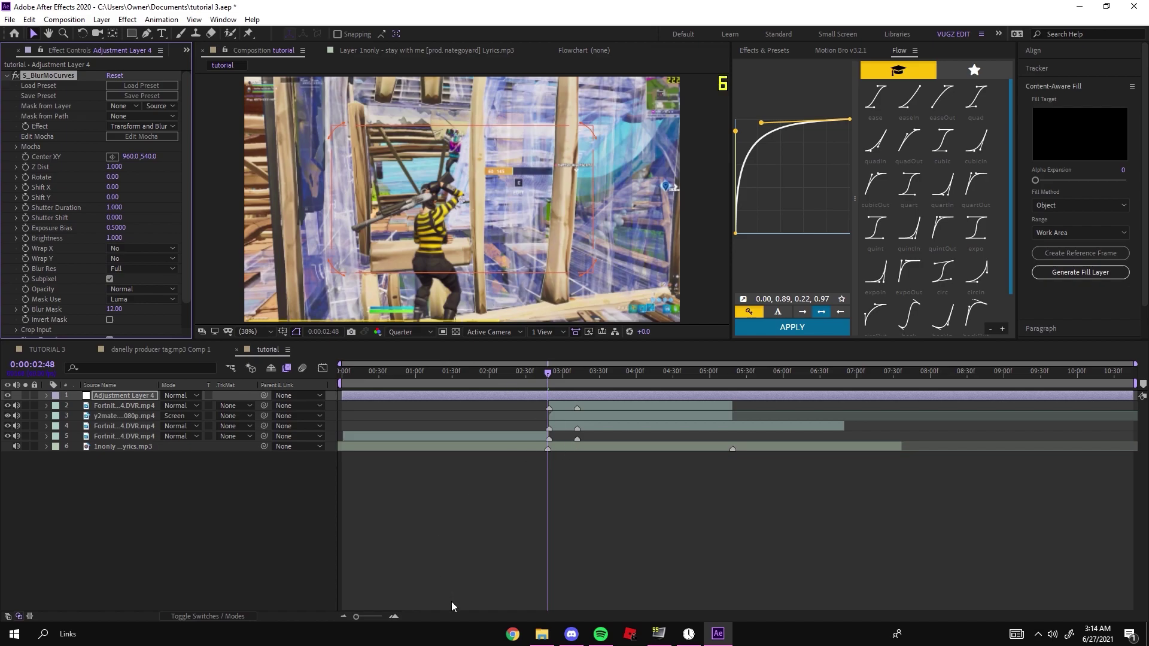
# Set starting Z Dist and Rotate keyframes at 0:00:02:44 on S_BlurMoCurves and reveal them in the timeline.
pyautogui.click(392, 618)
pyautogui.moveTo(546, 383); pyautogui.dragTo(507, 399)
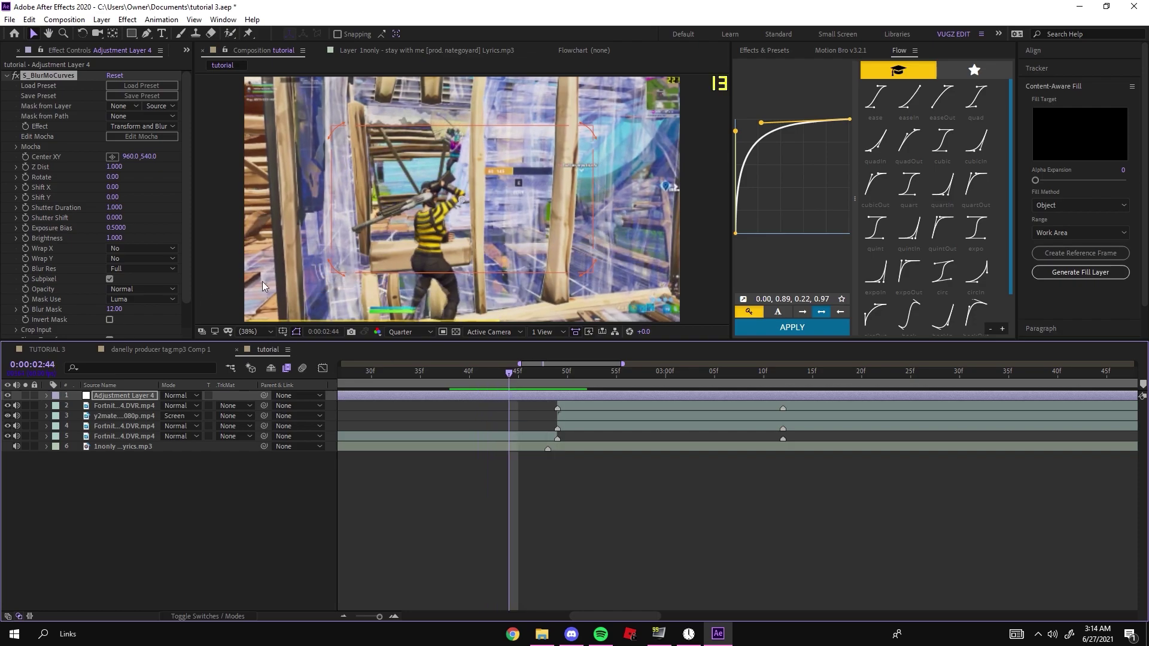
pyautogui.click(26, 165)
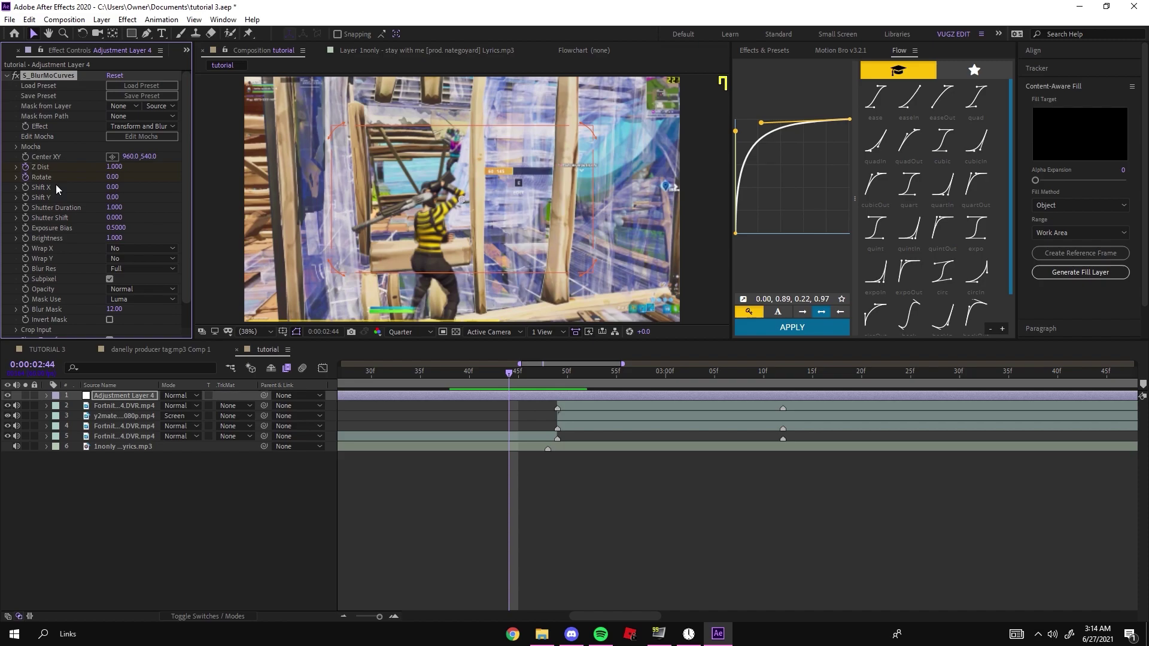
pyautogui.press('u')
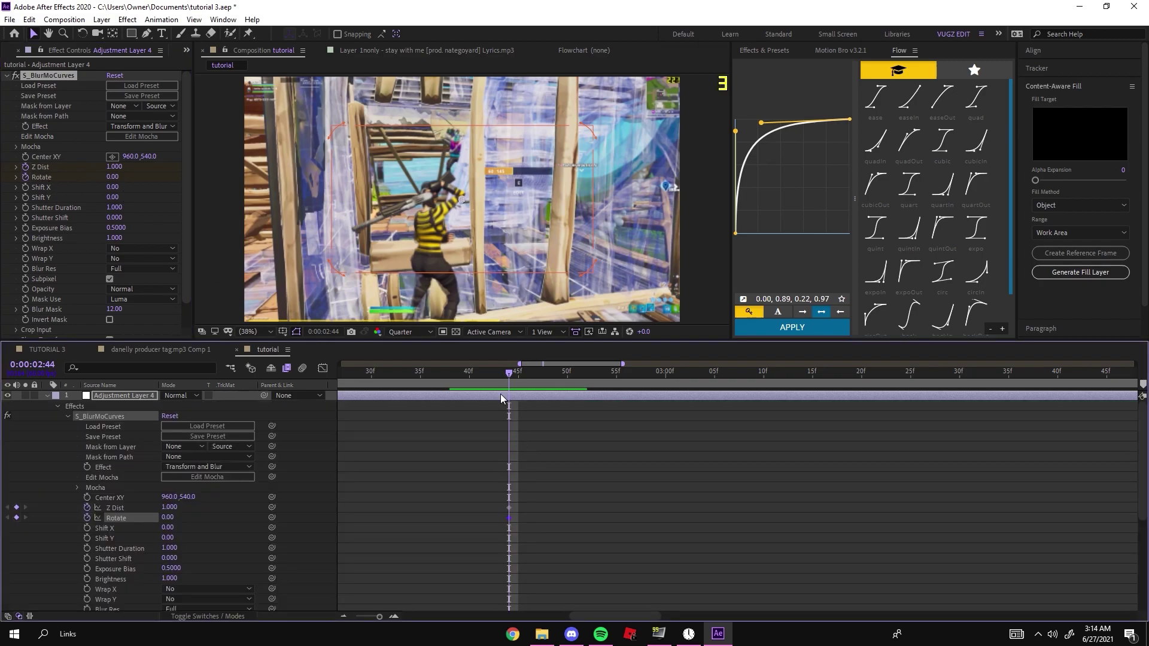
# Add Z Dist and Rotate keyframes at 0:00:03:09 and set the Z Dist there to 0.660.
pyautogui.moveTo(508, 379); pyautogui.dragTo(696, 318)
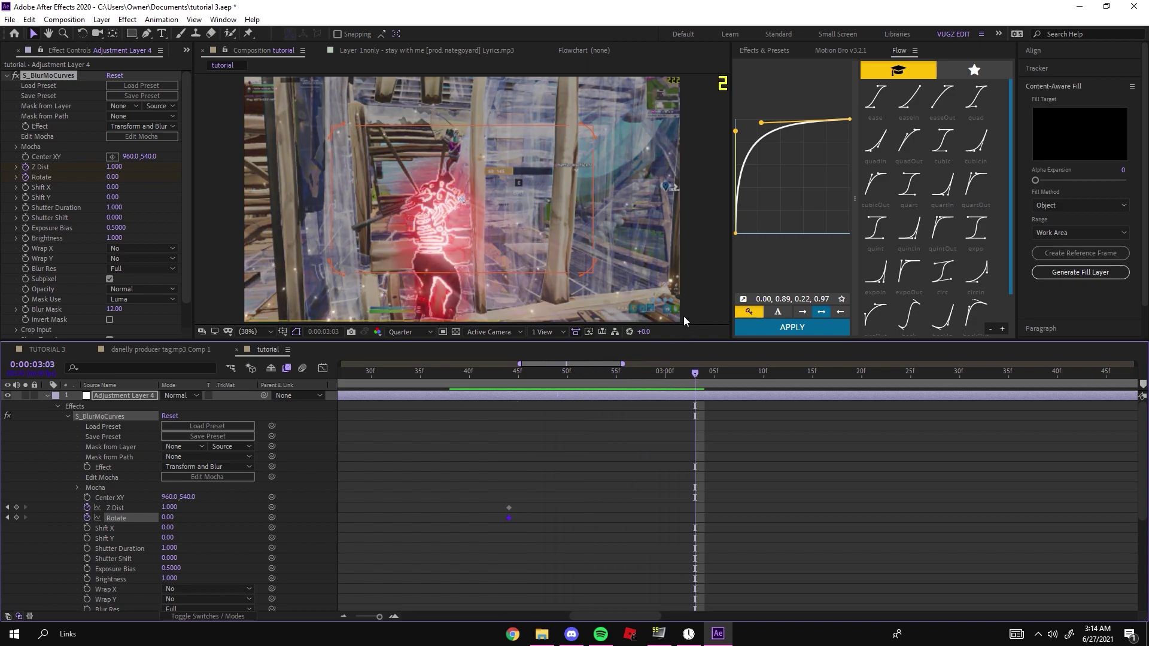
pyautogui.moveTo(692, 384); pyautogui.dragTo(786, 372)
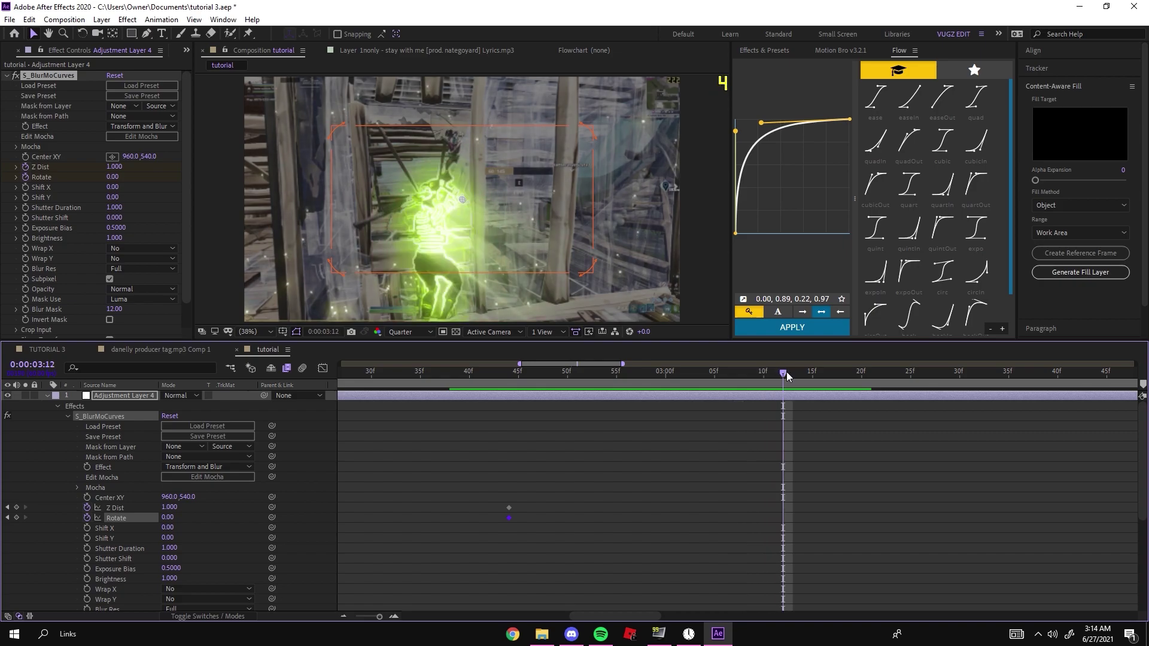
pyautogui.click(753, 381)
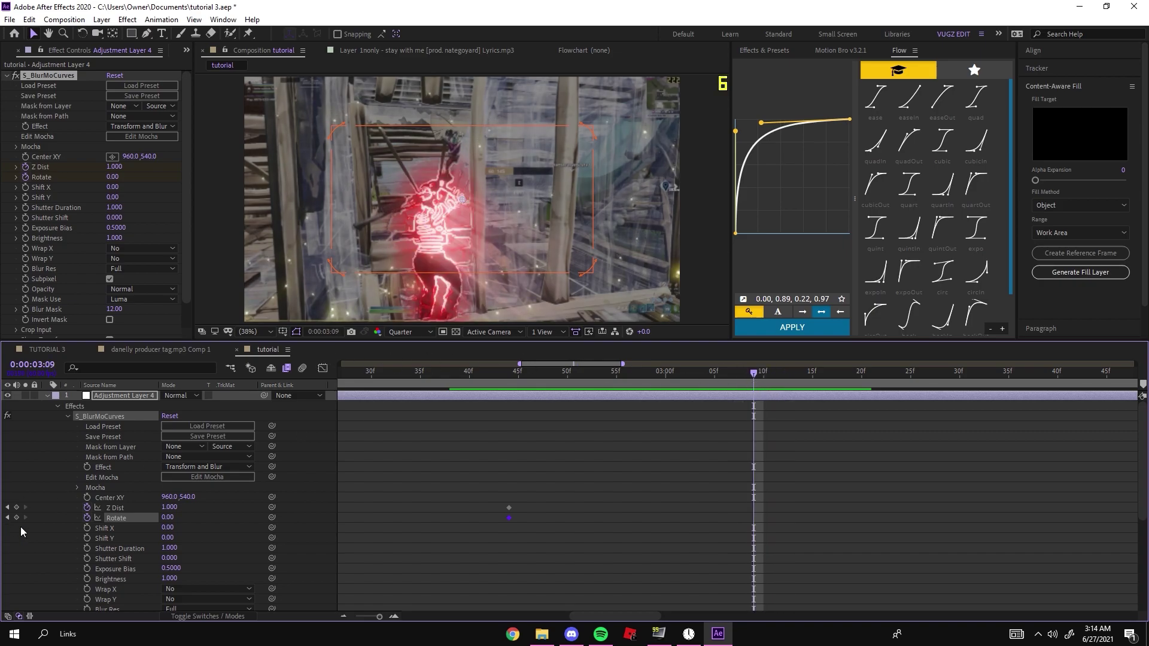
pyautogui.click(16, 517)
pyautogui.click(16, 507)
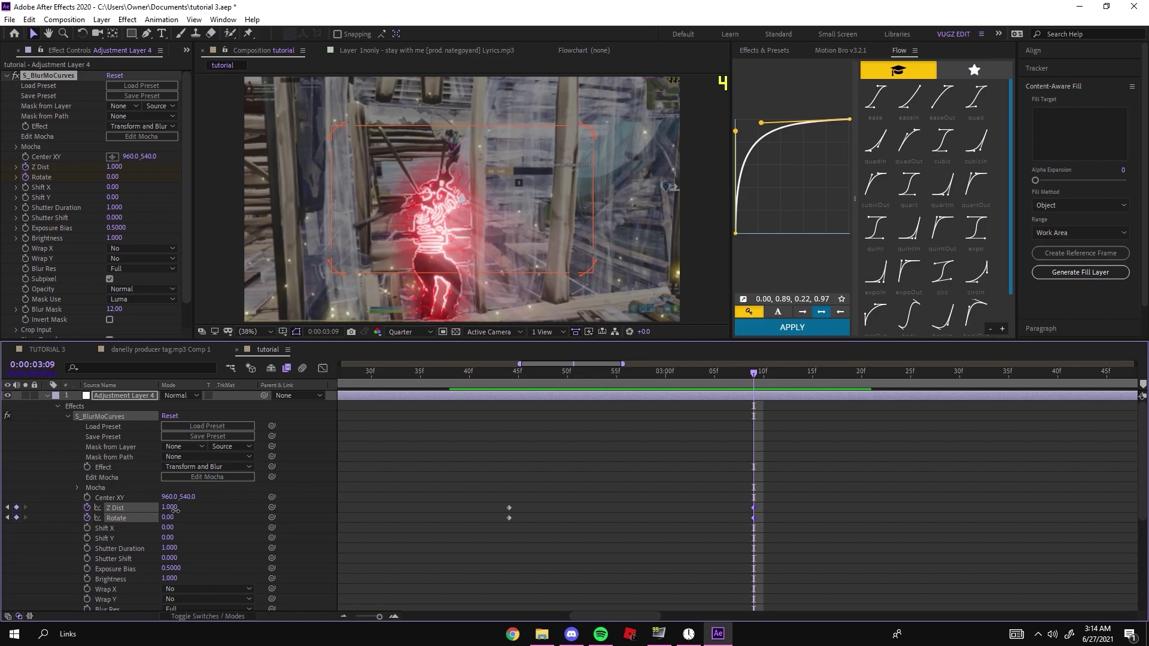
pyautogui.moveTo(170, 509)
pyautogui.mouseDown()
pyautogui.moveTo(154, 513)
pyautogui.moveTo(177, 511)
pyautogui.mouseUp()
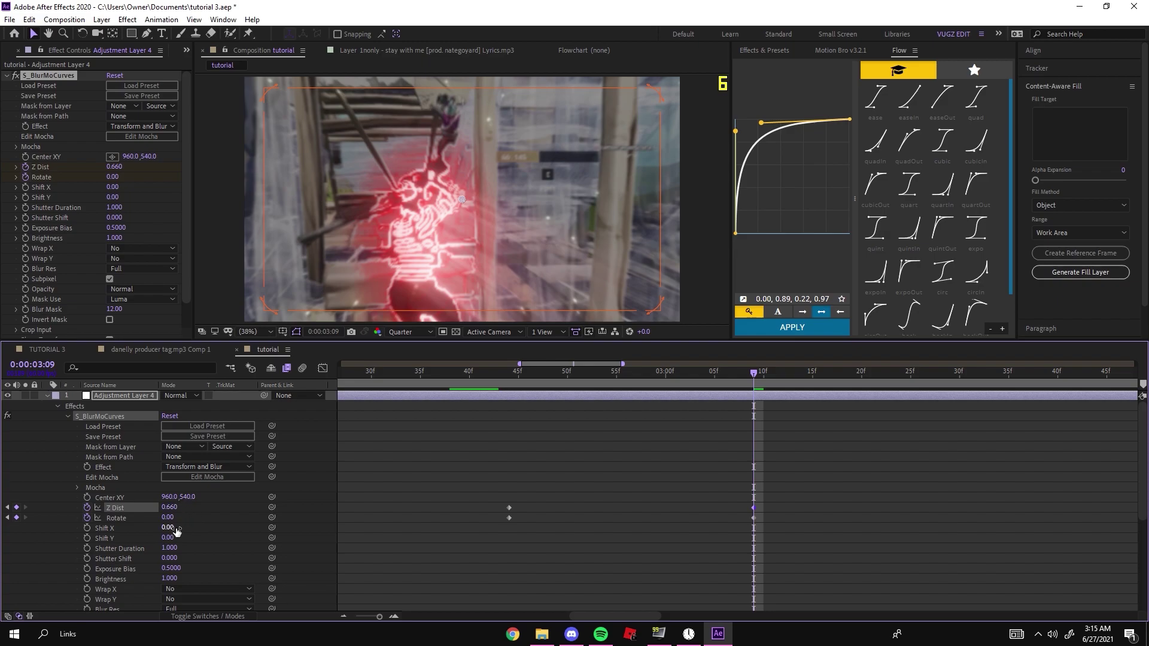
pyautogui.click(206, 511)
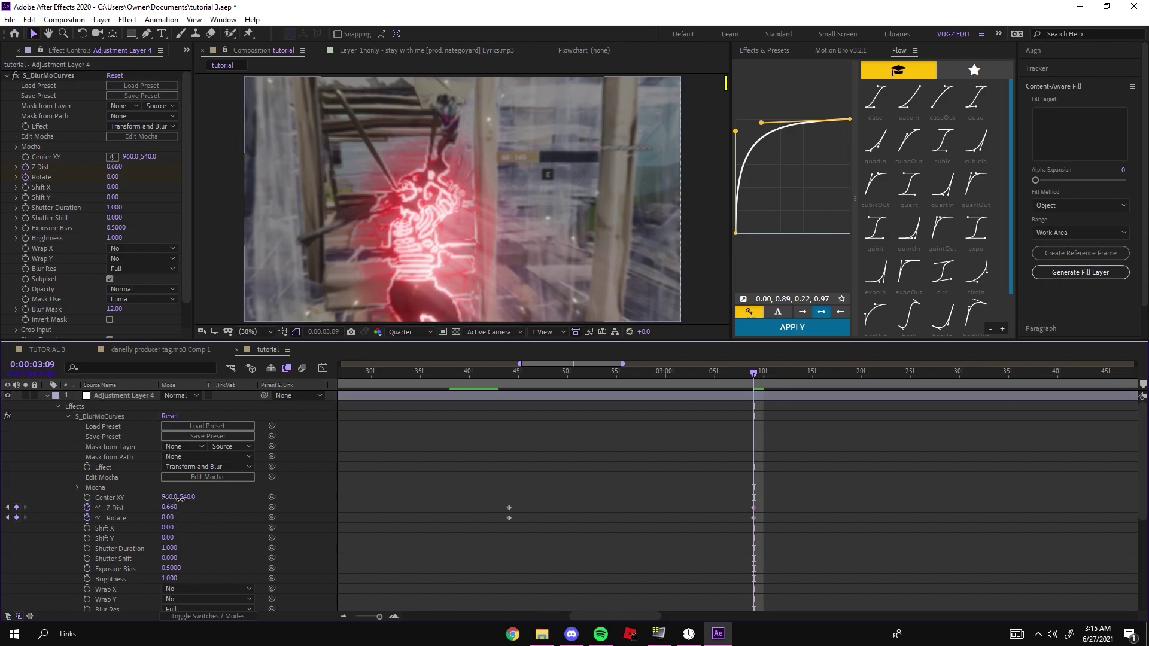
# Set the S_BlurMoCurves Center XY to 826, 940 and the Rotate keyframe at 0:00:03:09 to 8.
pyautogui.moveTo(175, 498); pyautogui.dragTo(460, 467)
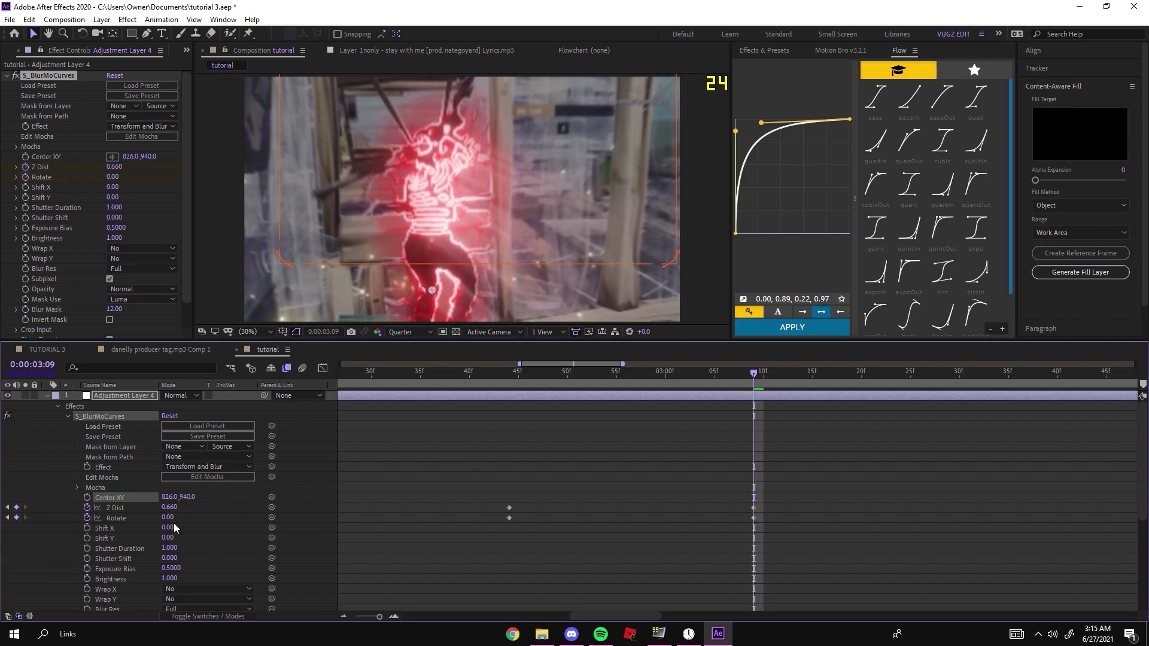
pyautogui.moveTo(172, 519); pyautogui.dragTo(178, 517)
pyautogui.moveTo(176, 518); pyautogui.dragTo(176, 518)
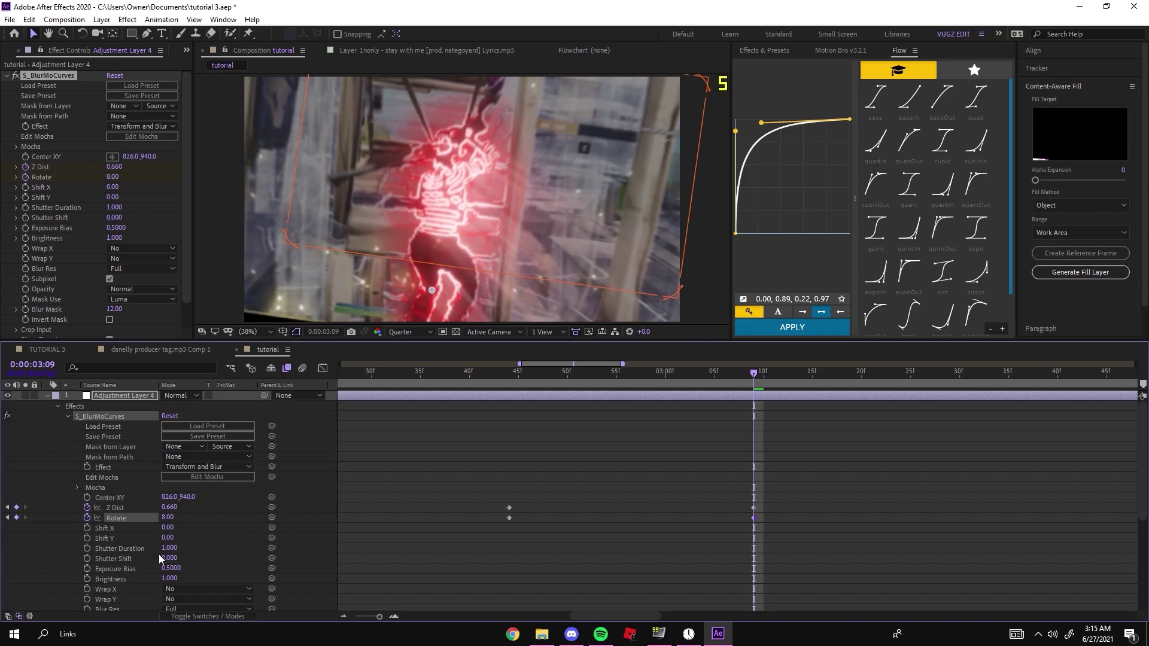
# Set Wrap X and Wrap Y of S_BlurMoCurves to Reflect and preview the zoom and rotation.
pyautogui.scroll(-1, 256, 558)
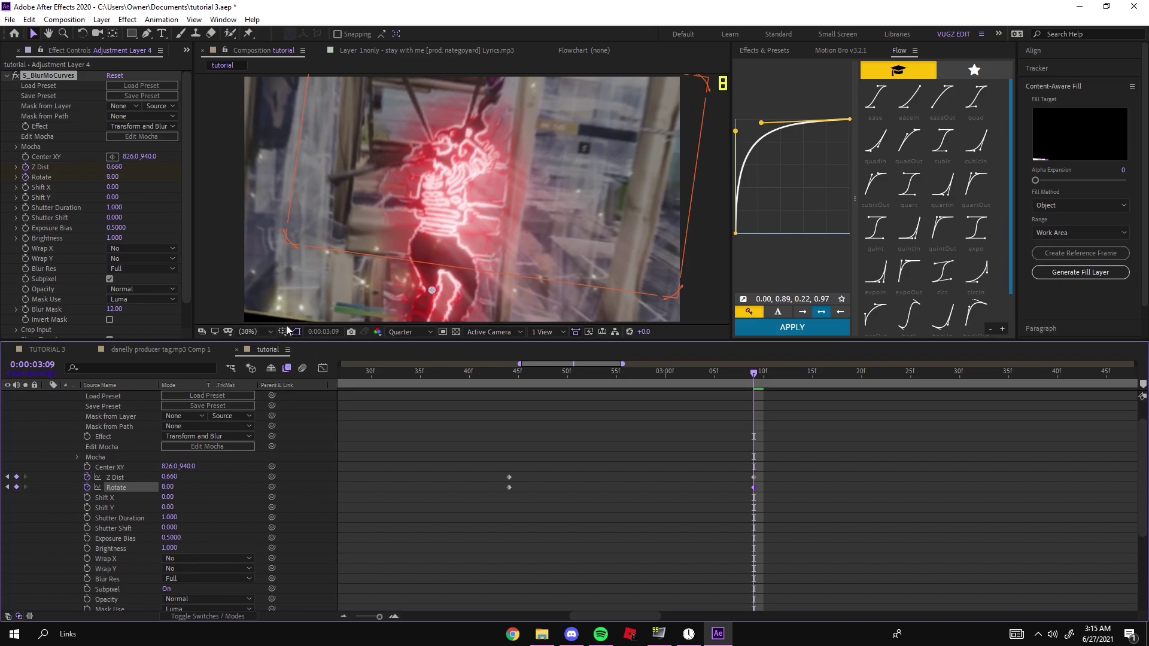
pyautogui.scroll(-1, 127, 545)
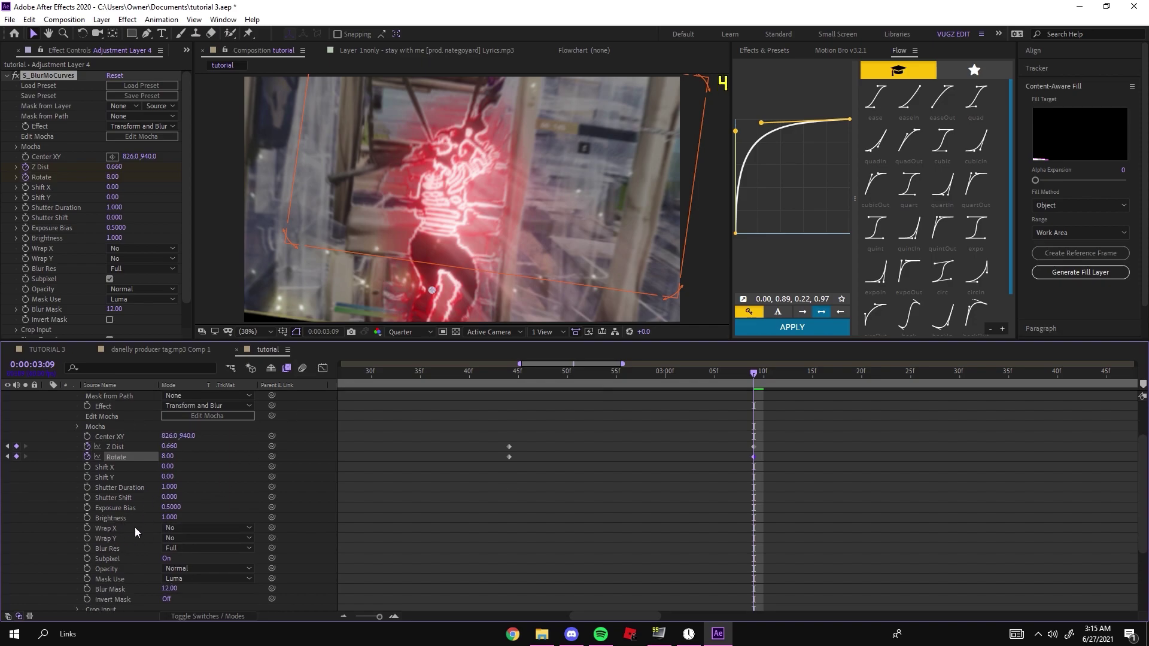
pyautogui.click(200, 528)
pyautogui.click(194, 567)
pyautogui.click(201, 538)
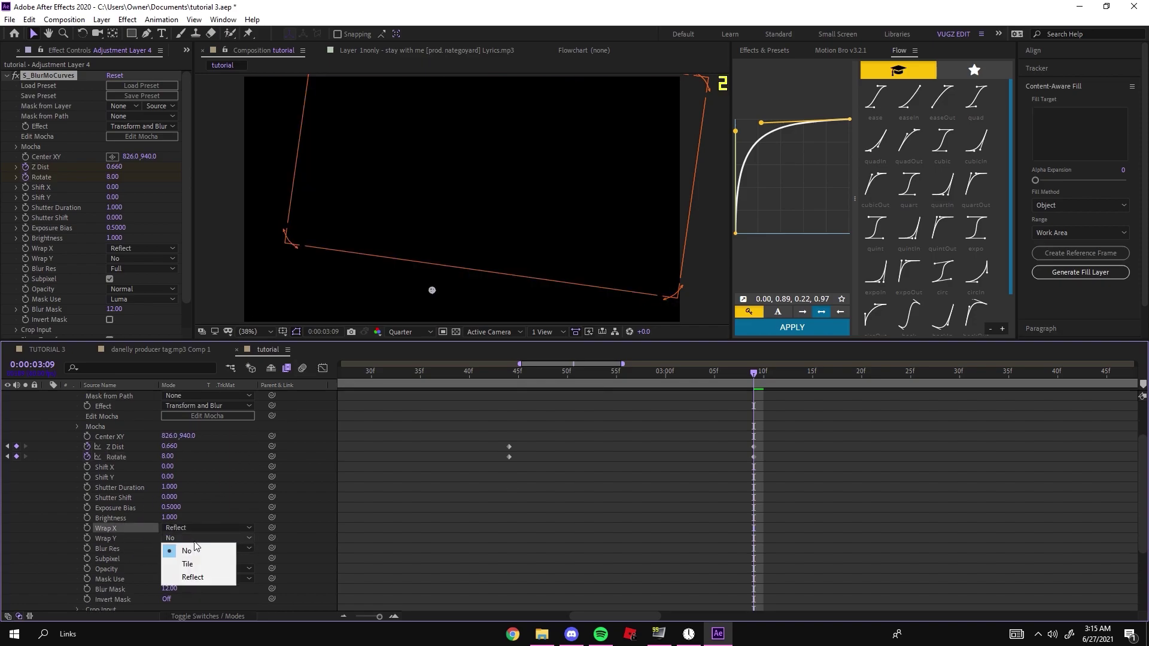
pyautogui.click(192, 577)
pyautogui.moveTo(501, 385); pyautogui.dragTo(754, 317)
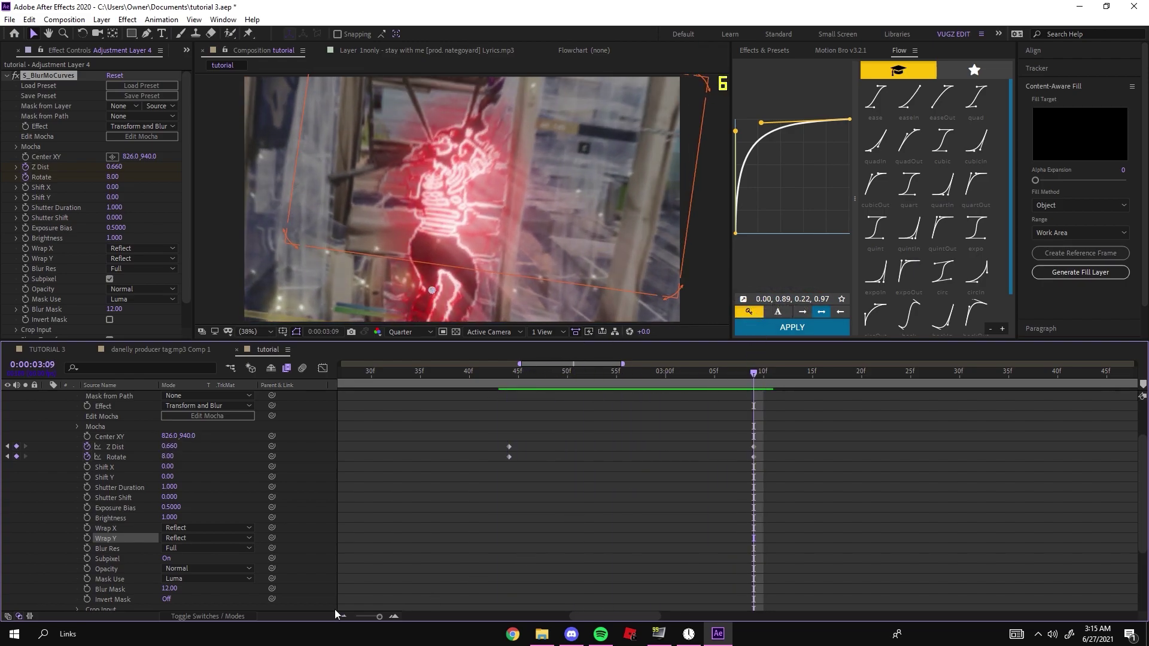
# Duplicate the four Z Dist and Rotate keyframes and position the copies so the last pair sits at 0:00:05:18.
pyautogui.moveTo(720, 373); pyautogui.dragTo(707, 421)
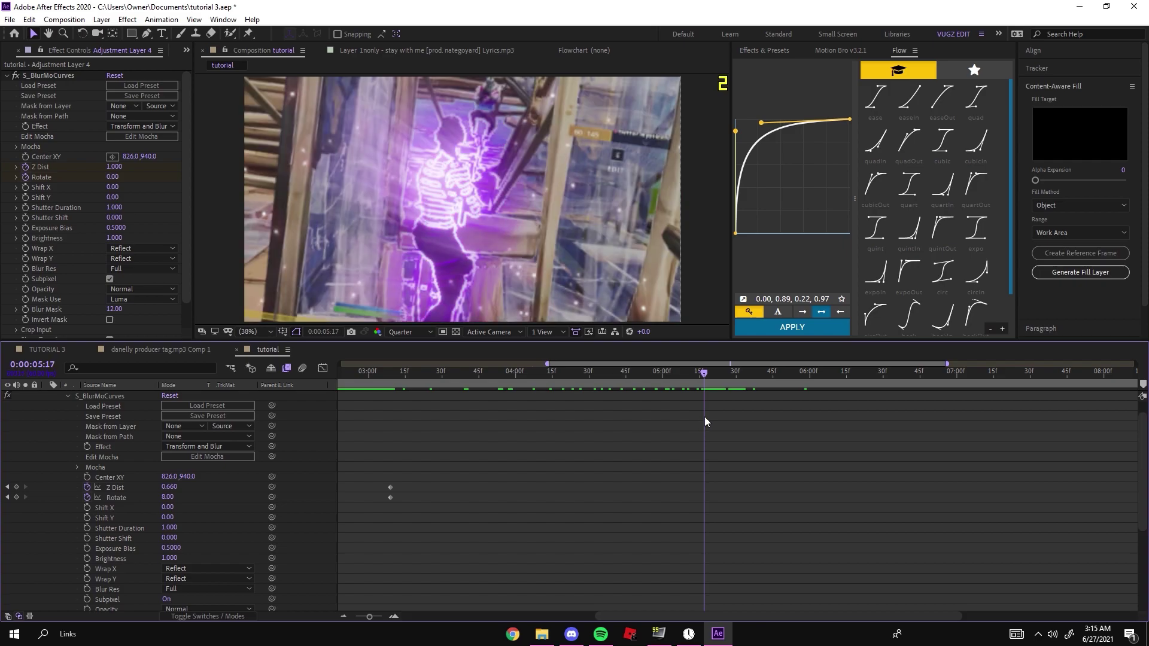
pyautogui.moveTo(613, 616); pyautogui.dragTo(572, 616)
pyautogui.moveTo(471, 486); pyautogui.dragTo(398, 473)
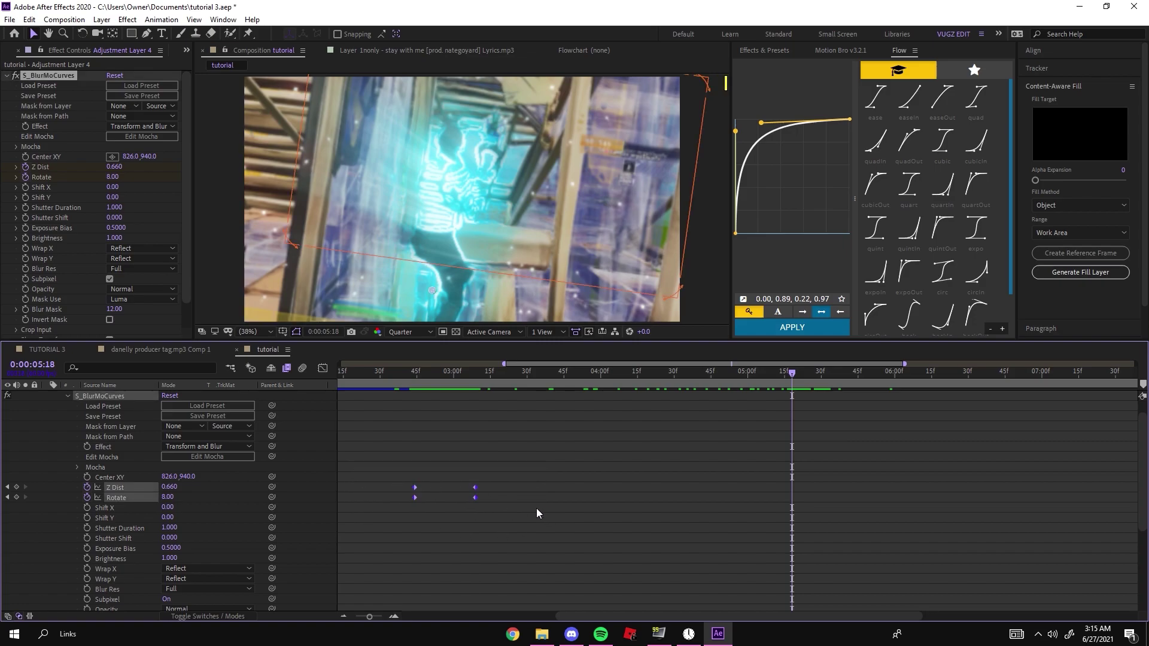
pyautogui.hotkey('ctrl', 'v')
pyautogui.moveTo(855, 494); pyautogui.dragTo(717, 486)
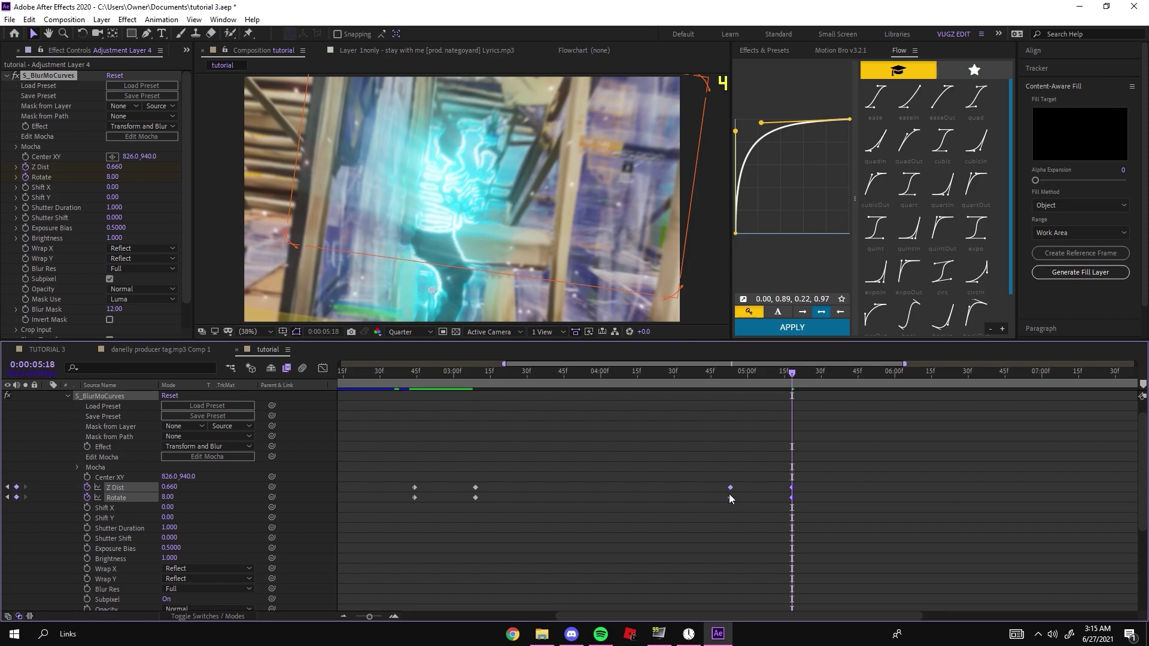
# Time-reverse the copied Z Dist and Rotate keyframes and preview both camera moves.
pyautogui.rightClick(729, 496)
pyautogui.moveTo(795, 497)
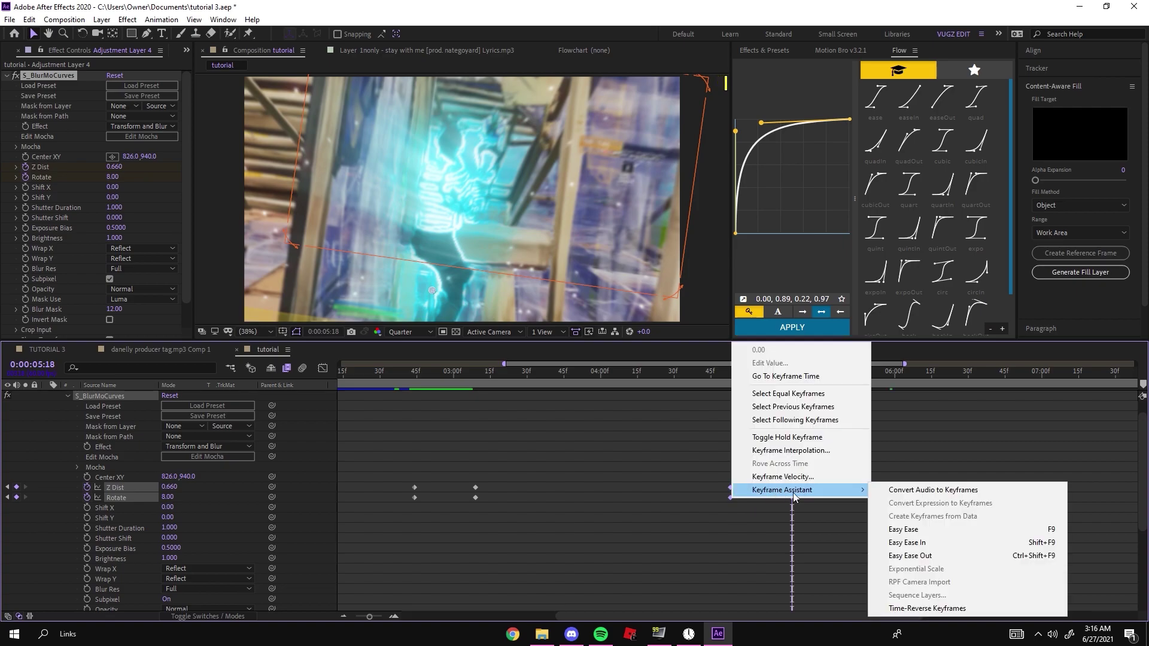
pyautogui.click(927, 608)
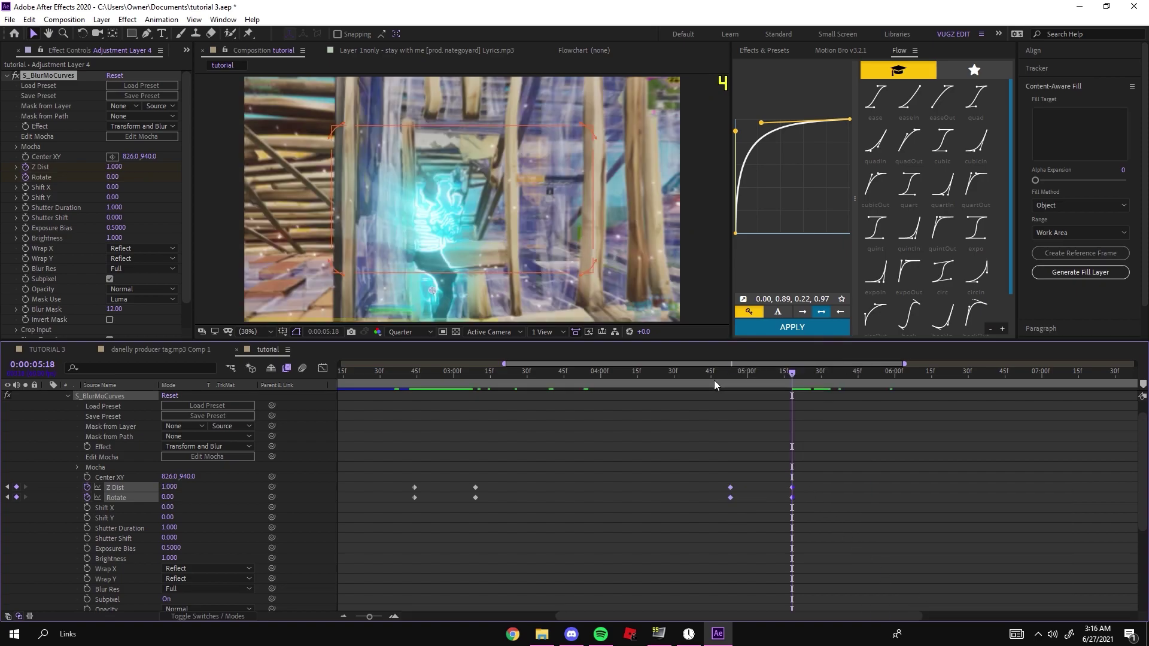
pyautogui.moveTo(715, 380); pyautogui.dragTo(787, 356)
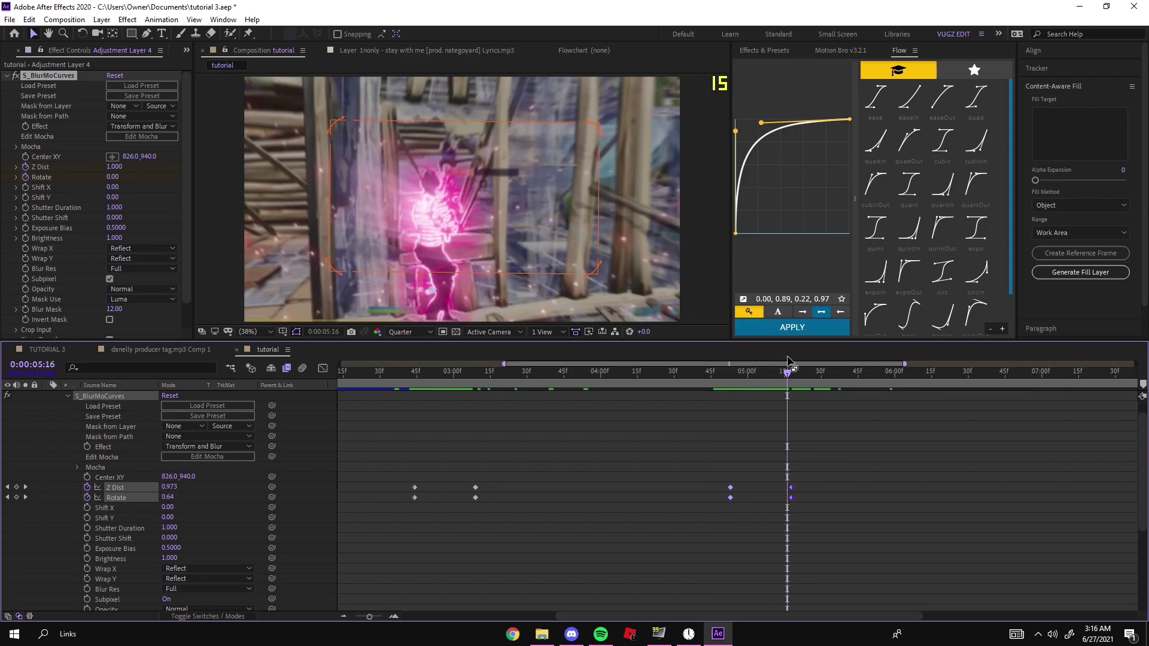
pyautogui.moveTo(410, 390); pyautogui.dragTo(432, 419)
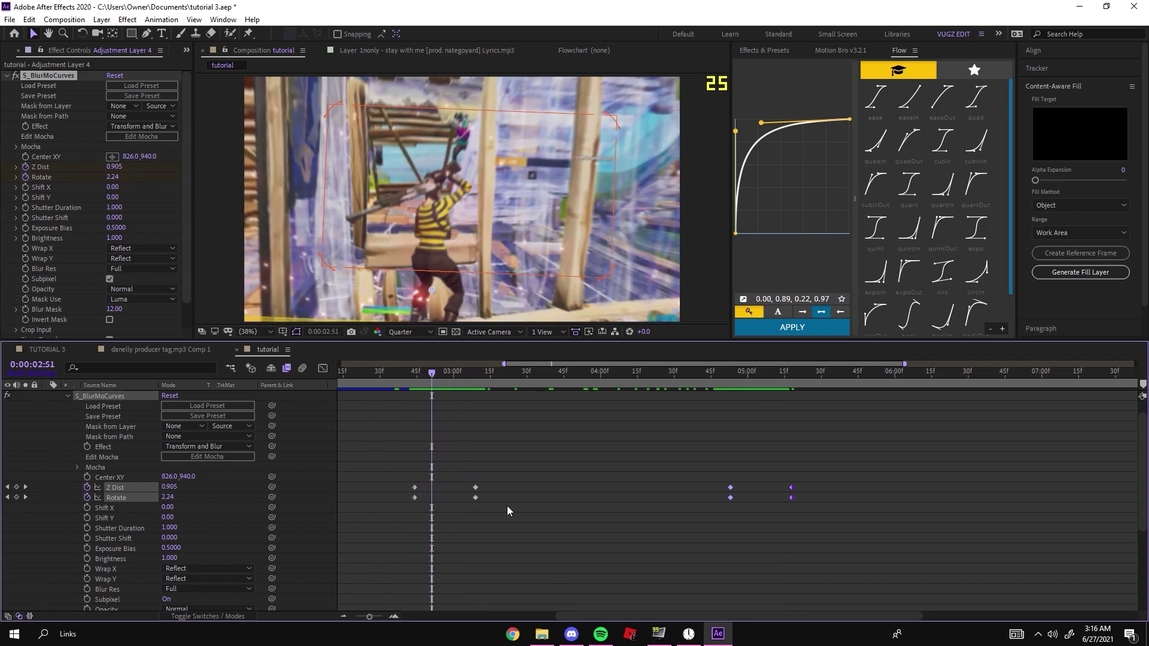
# Easy Ease the first pair of Z Dist and Rotate keyframes and display their speed graph.
pyautogui.moveTo(508, 507); pyautogui.dragTo(381, 482)
pyautogui.press('F9')
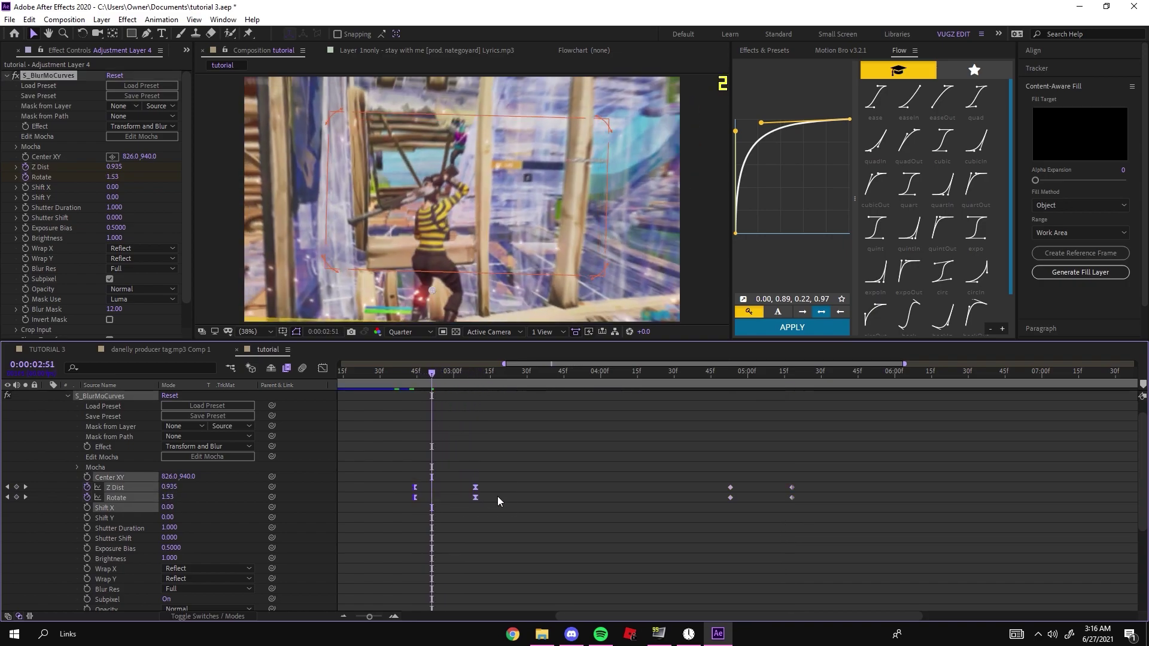
pyautogui.click(323, 368)
pyautogui.rightClick(481, 539)
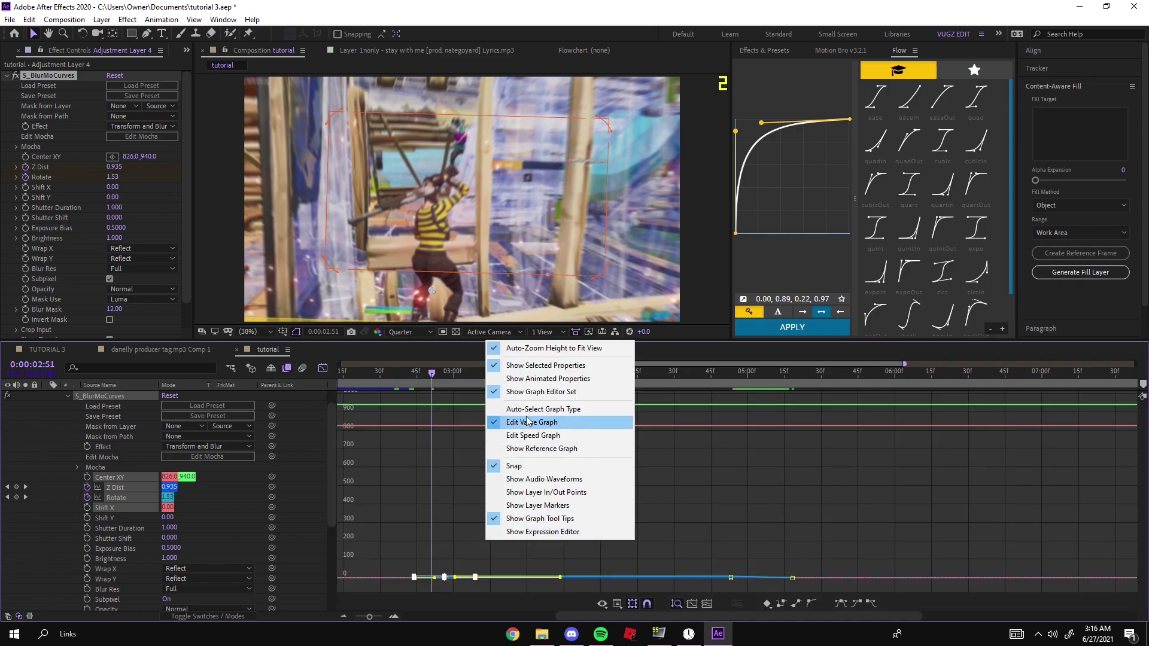
pyautogui.click(525, 426)
pyautogui.rightClick(522, 437)
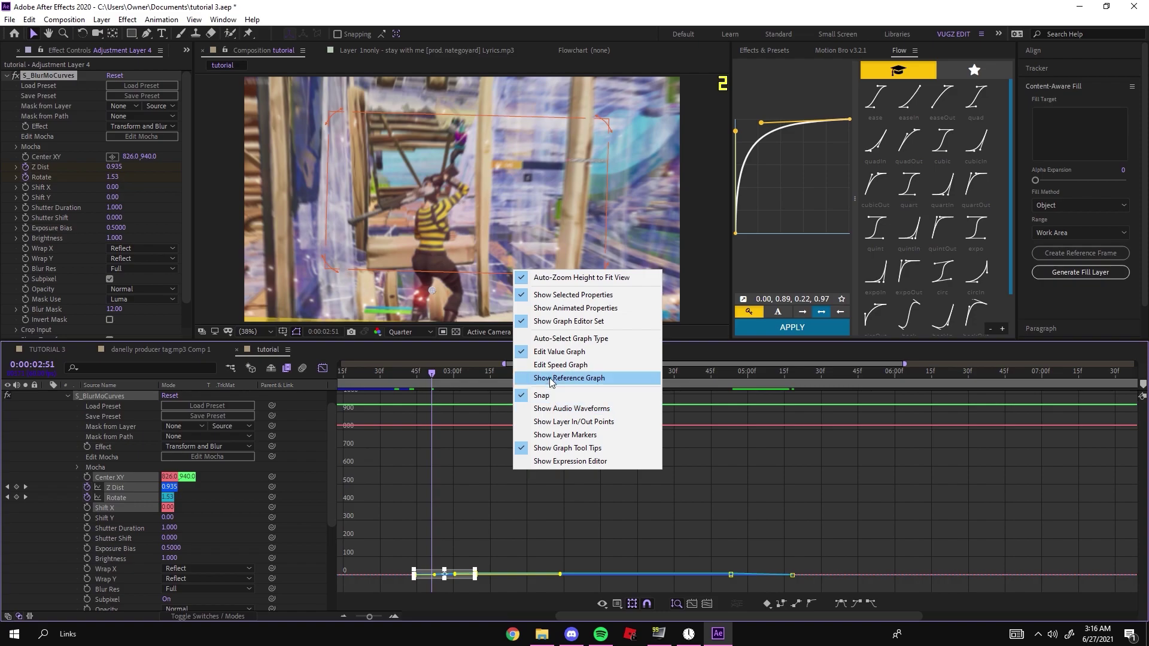
pyautogui.click(554, 365)
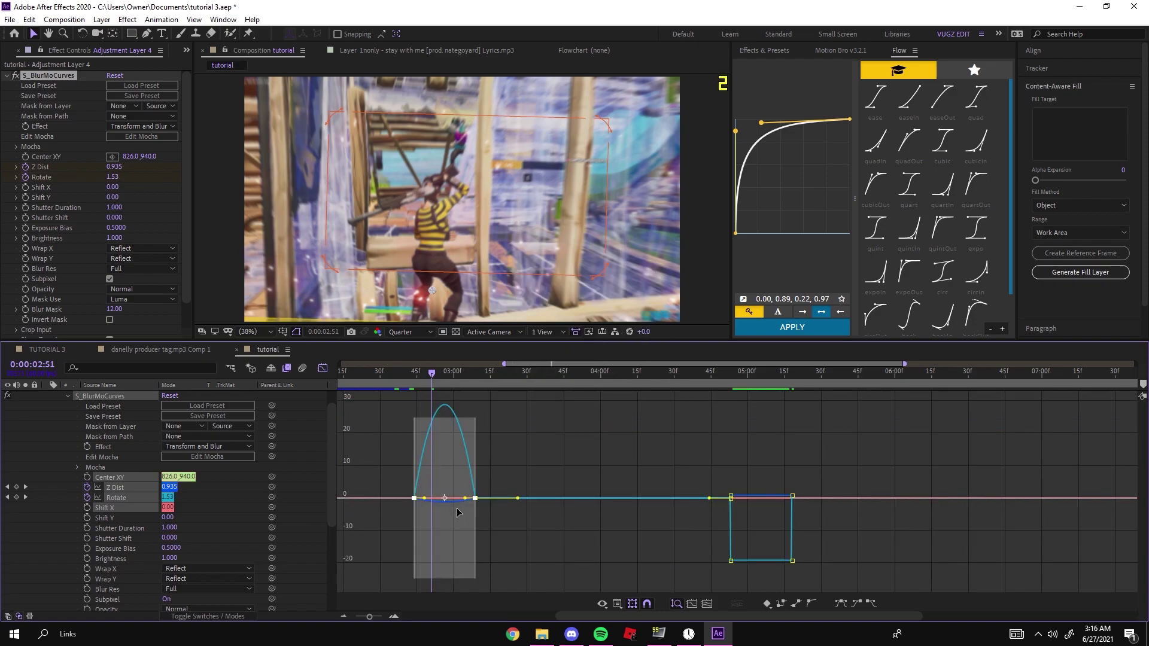
# Shape the first move's speed curve into a sharp spike at its start with a long decay, and preview it.
pyautogui.click(394, 617)
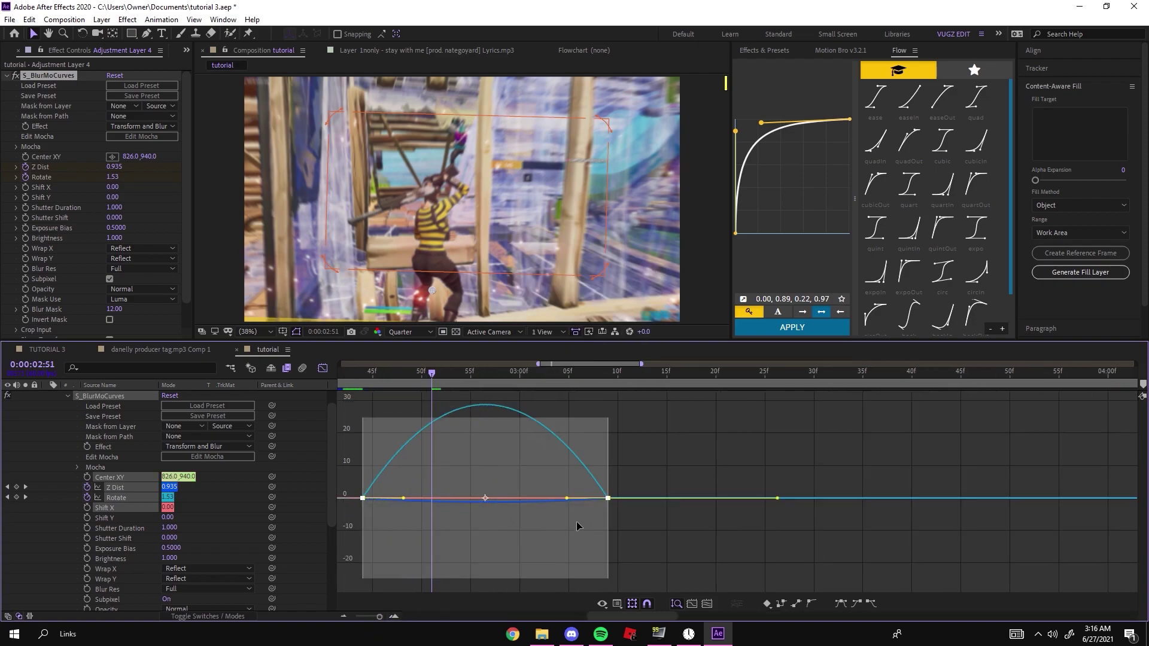
pyautogui.moveTo(558, 498); pyautogui.dragTo(361, 576)
pyautogui.moveTo(395, 382); pyautogui.dragTo(311, 413)
pyautogui.click(564, 379)
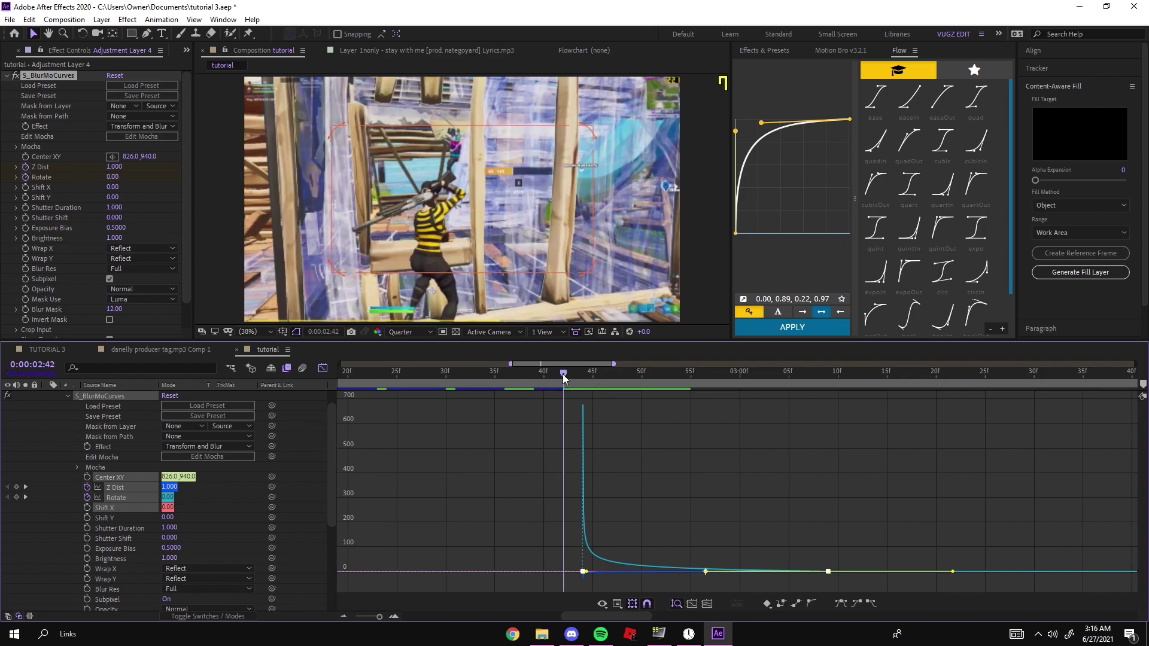
pyautogui.press('space')
pyautogui.click(584, 382)
pyautogui.moveTo(583, 382); pyautogui.dragTo(652, 385)
pyautogui.scroll(1, 327, 419)
pyautogui.click(323, 369)
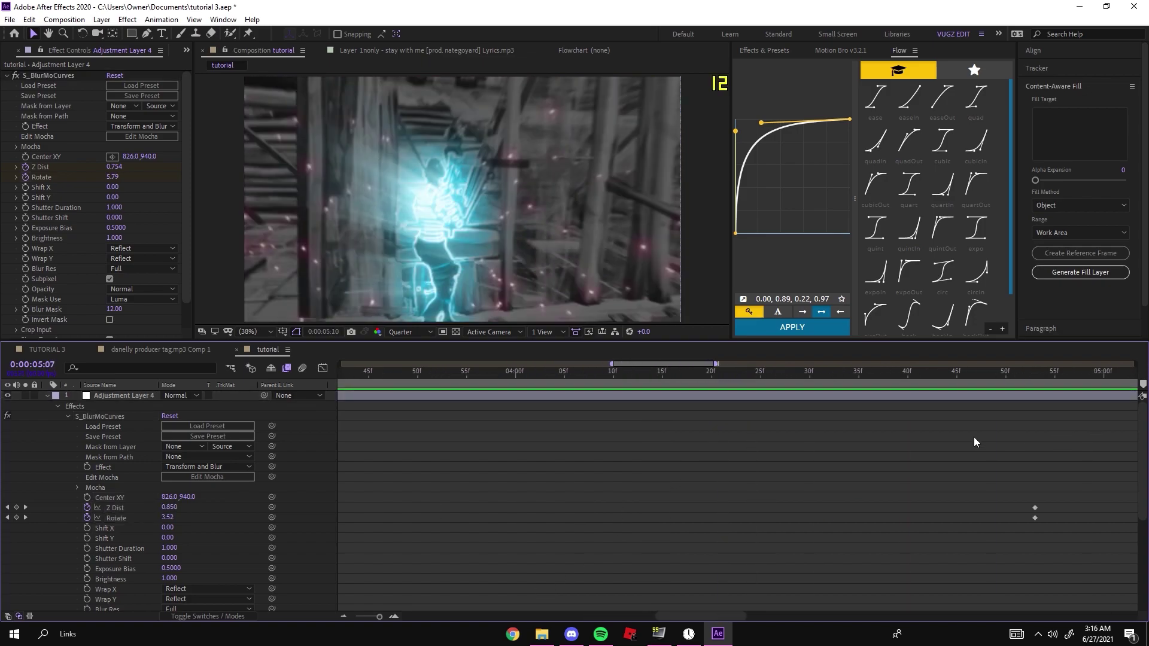
# Easy Ease the last pair of Z Dist and Rotate keyframes and show their speed graph.
pyautogui.press('capslock')
pyautogui.moveTo(1140, 456); pyautogui.dragTo(492, 489)
pyautogui.press('capslock')
pyautogui.moveTo(406, 492); pyautogui.dragTo(700, 548)
pyautogui.press('F9')
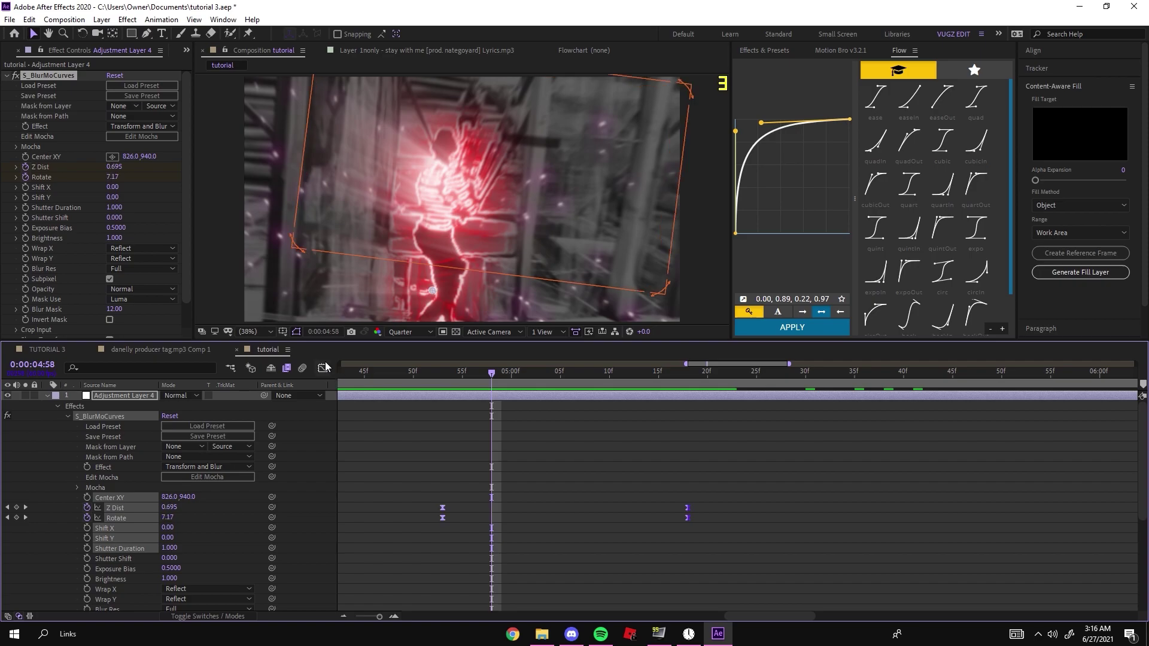
pyautogui.click(324, 369)
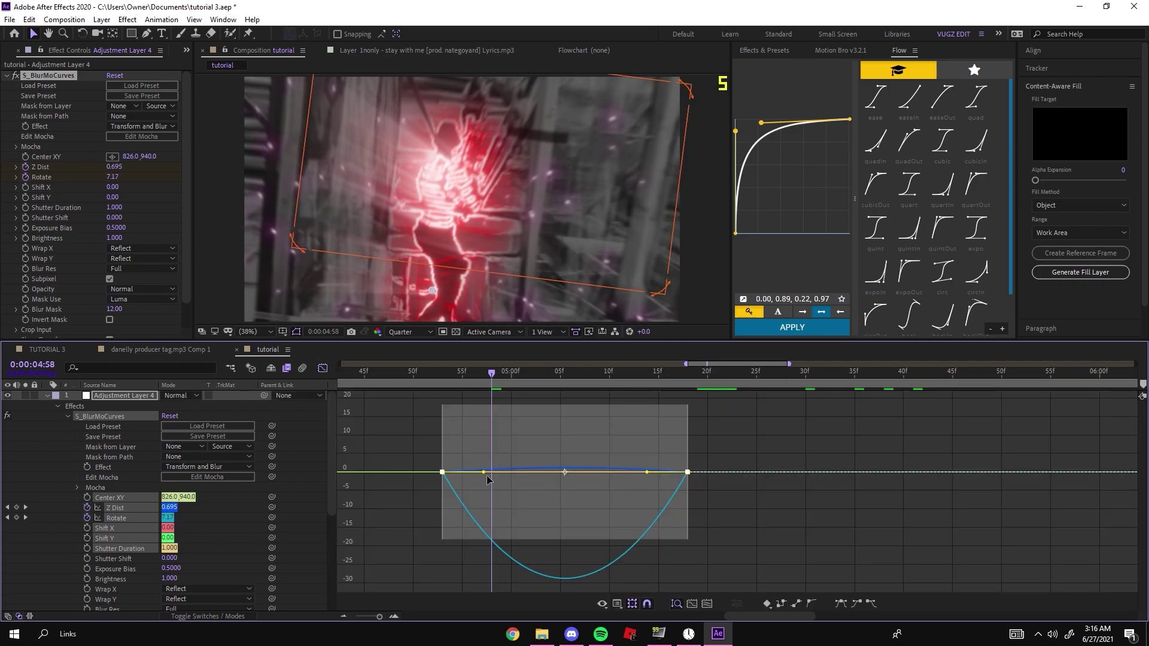
# Shape the second move's speed curve to build slowly into a sharp spike at its last keyframe, and return to the layer view.
pyautogui.moveTo(485, 473); pyautogui.dragTo(578, 415)
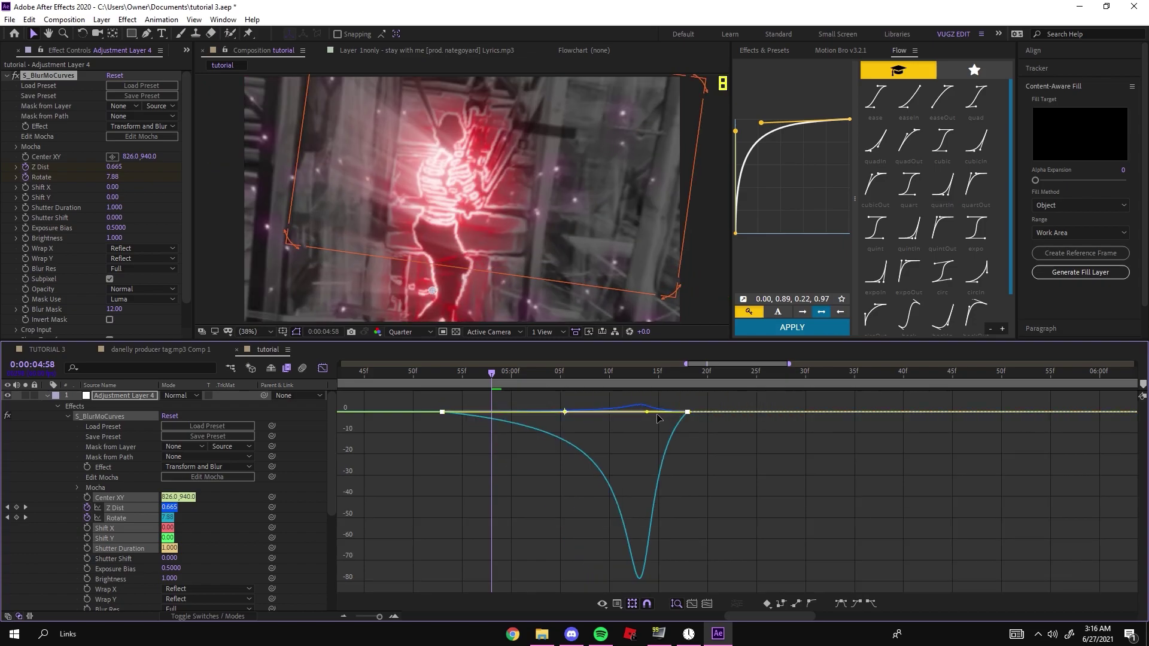
pyautogui.moveTo(648, 413)
pyautogui.mouseDown()
pyautogui.moveTo(687, 412)
pyautogui.moveTo(667, 412)
pyautogui.mouseUp()
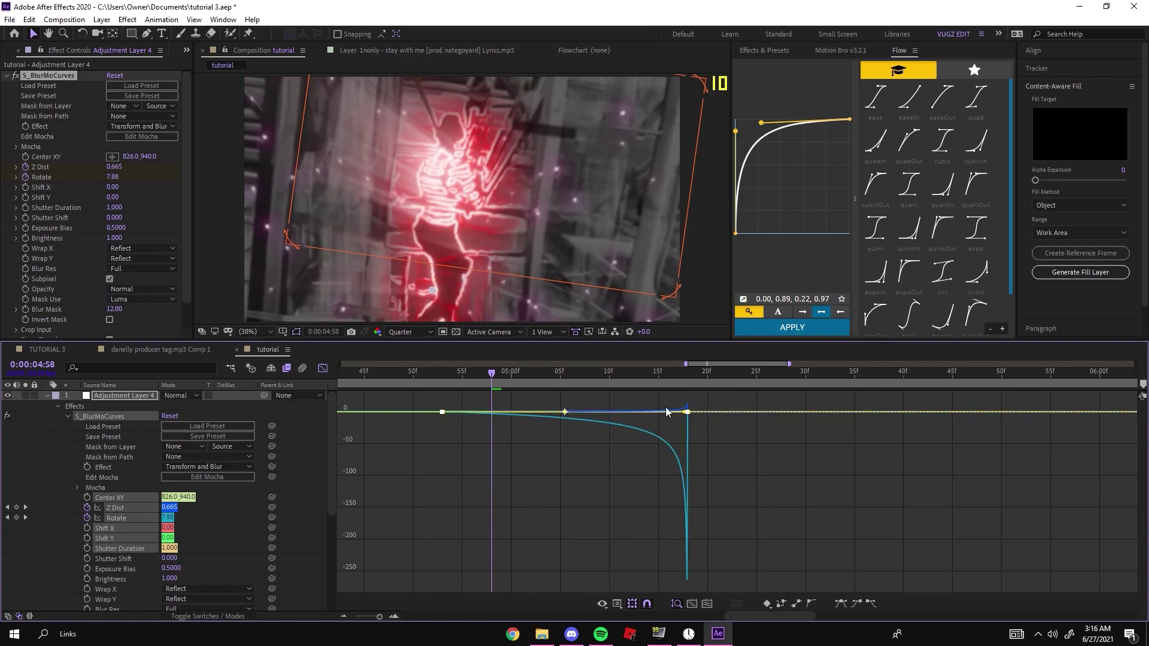
pyautogui.hotkey('shift', 'F3')
pyautogui.click(346, 614)
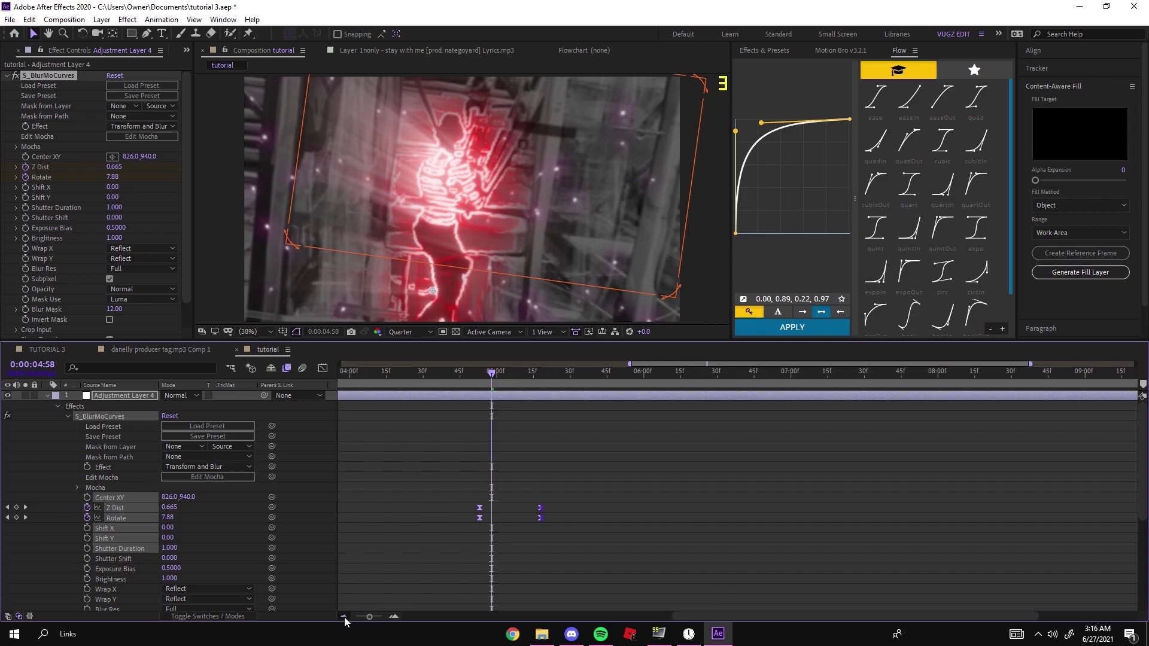
pyautogui.click(346, 614)
pyautogui.click(582, 381)
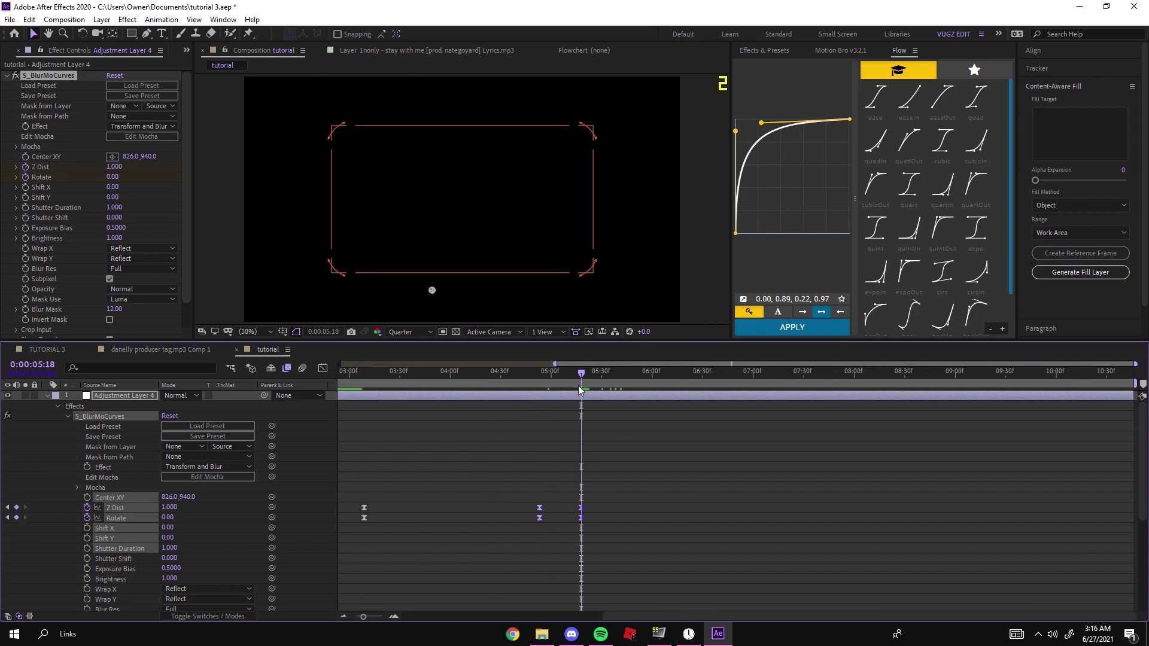
pyautogui.click(431, 312)
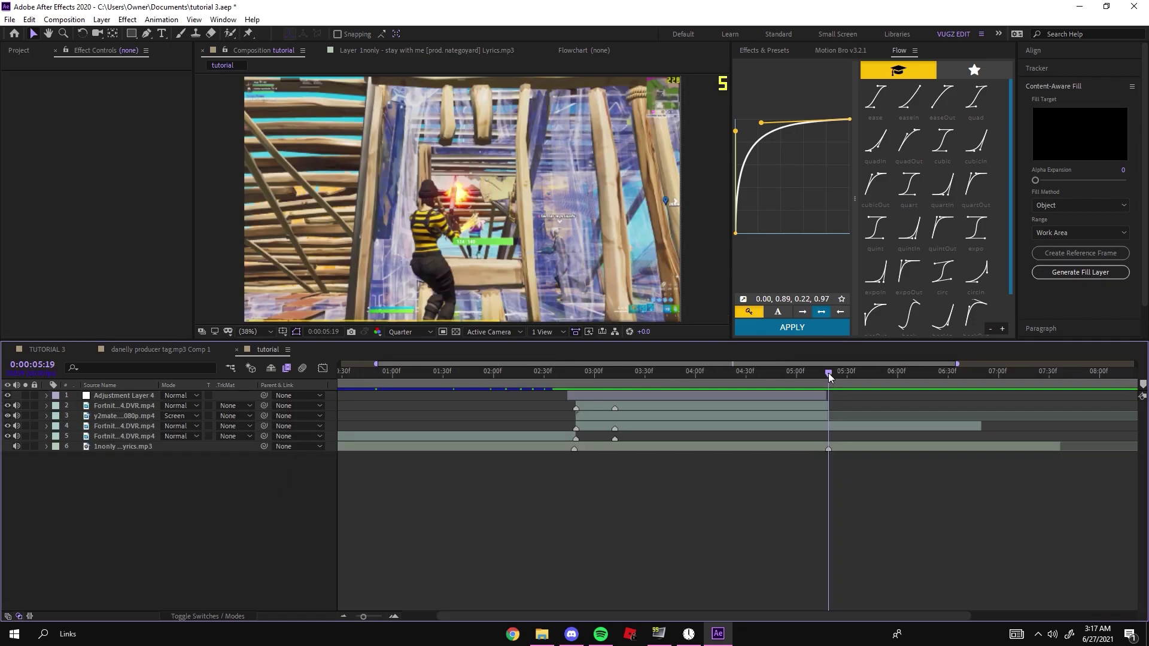
# Add a new adjustment layer above all other layers.
pyautogui.moveTo(830, 376); pyautogui.dragTo(820, 375)
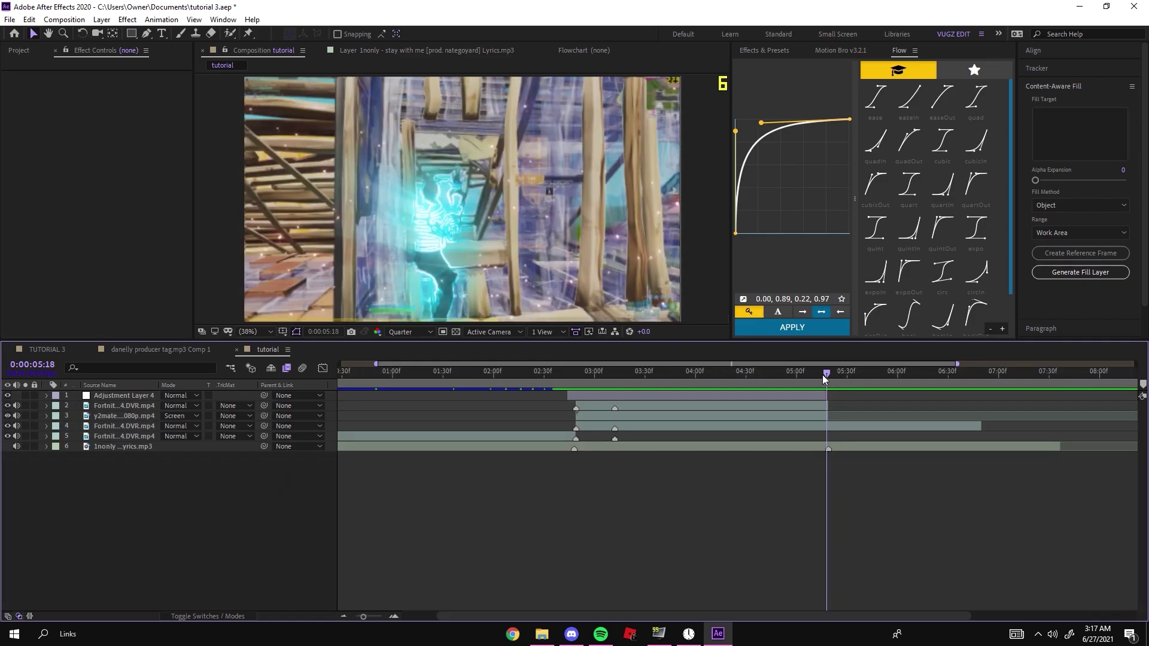
pyautogui.click(102, 19)
pyautogui.moveTo(264, 32)
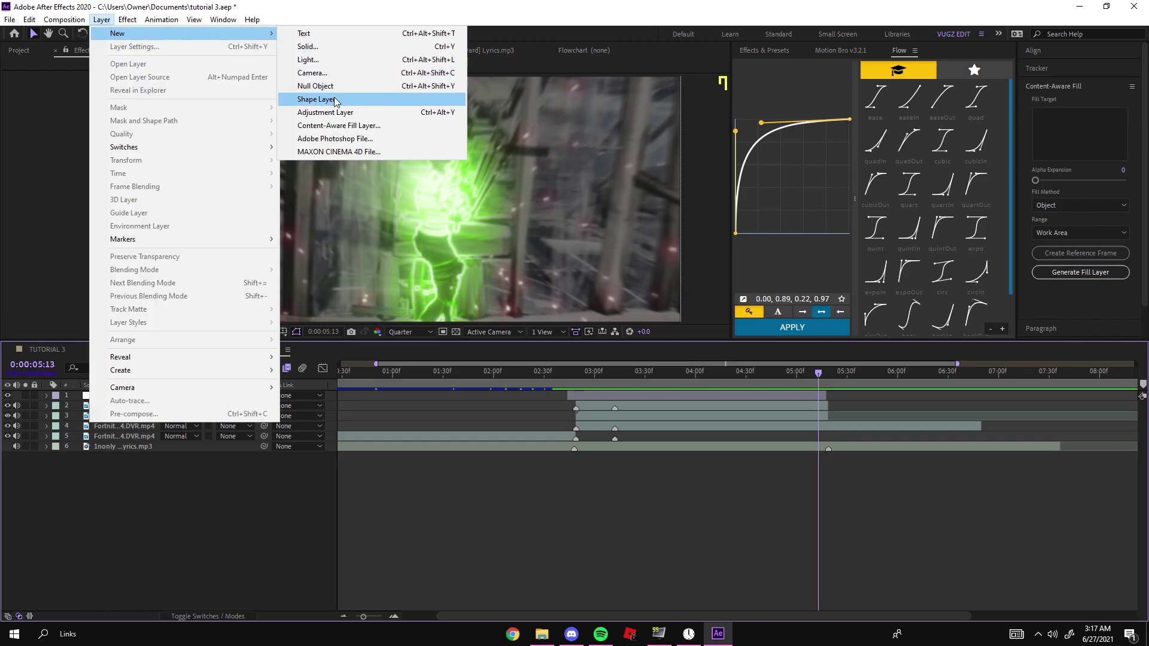
pyautogui.click(344, 112)
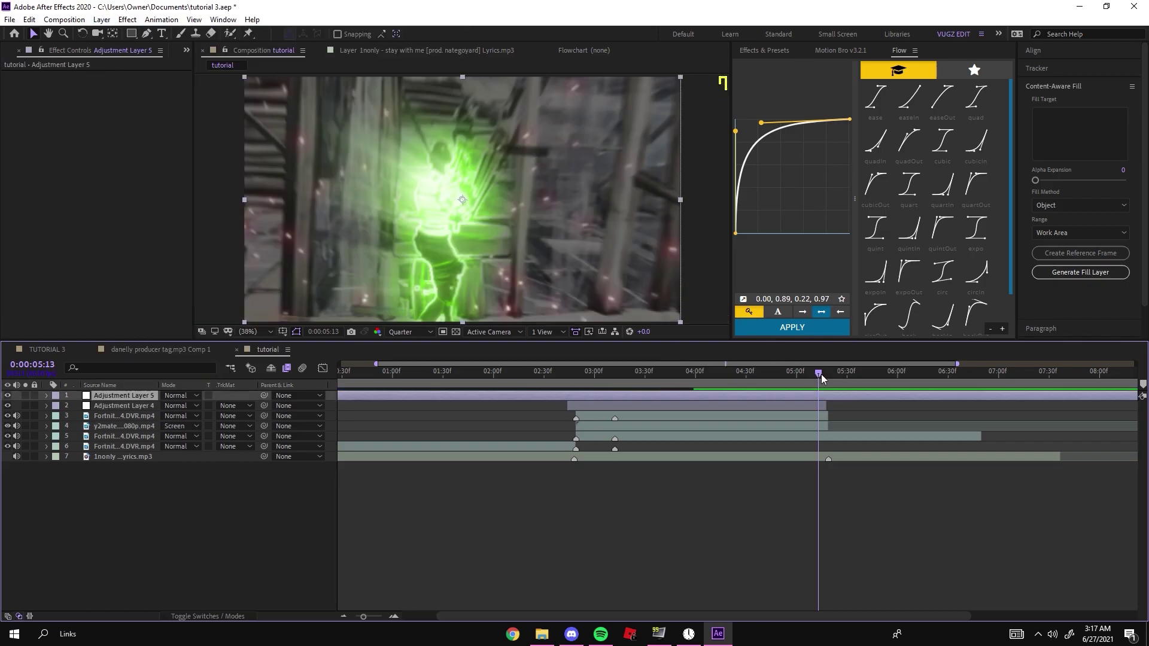
# Apply the "yellow rays impact - Vugz" preset to the new adjustment layer at 0:00:05:16.
pyautogui.click(821, 375)
pyautogui.moveTo(821, 375); pyautogui.dragTo(825, 382)
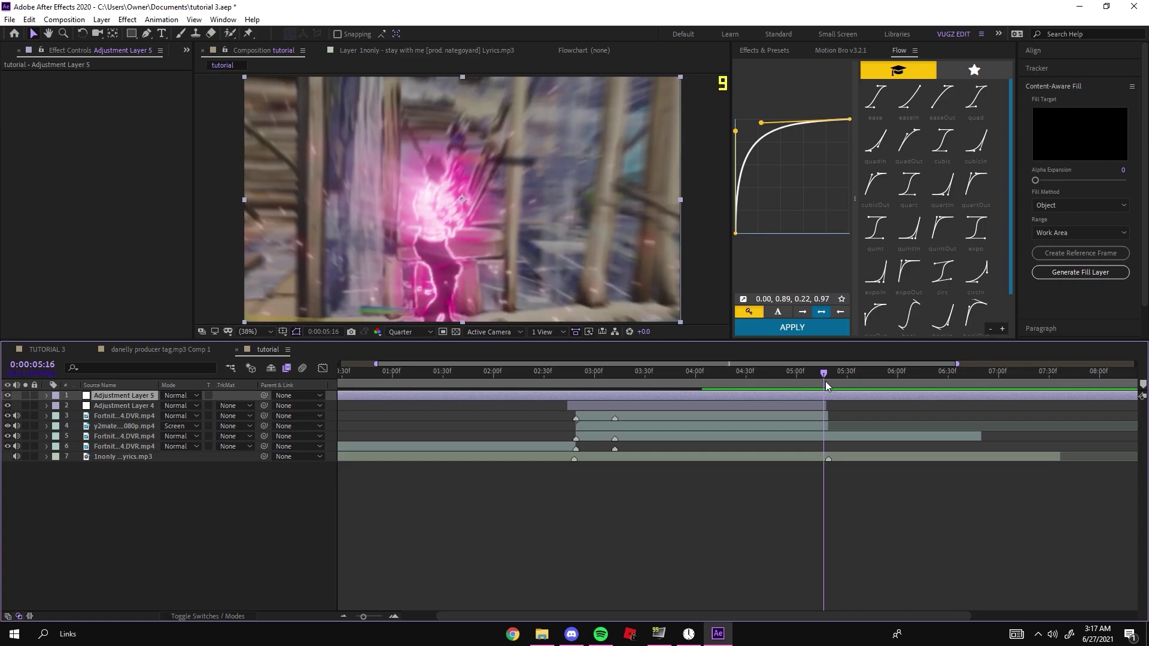
pyautogui.hotkey('ctrl', 'space')
pyautogui.write('yellow')
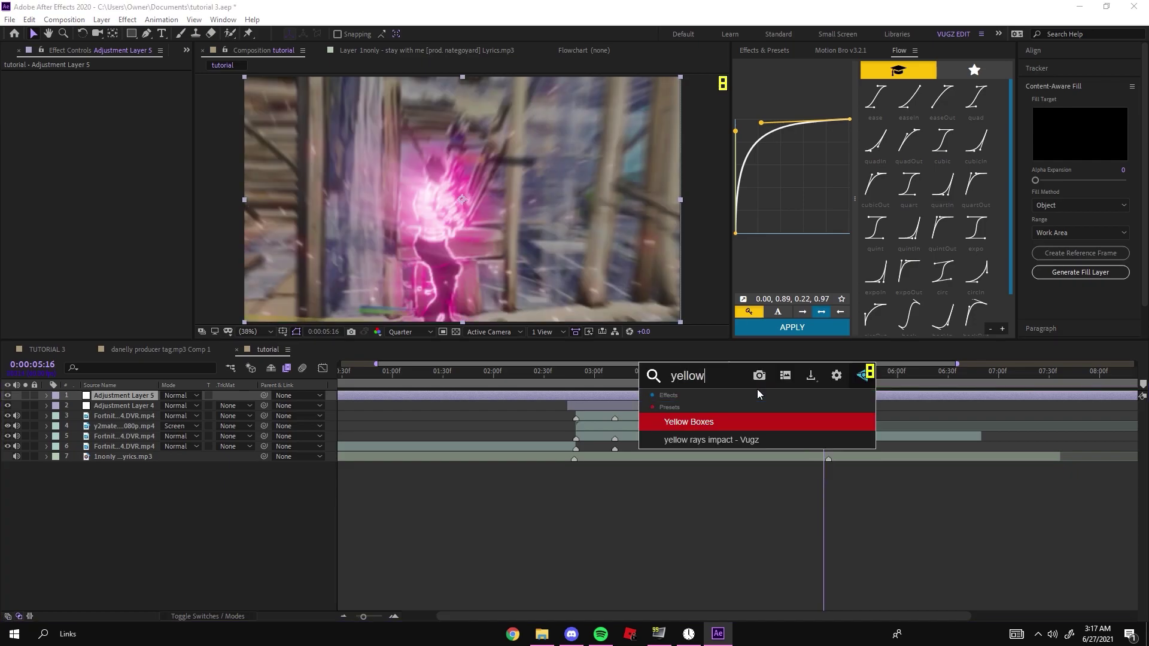
pyautogui.click(732, 443)
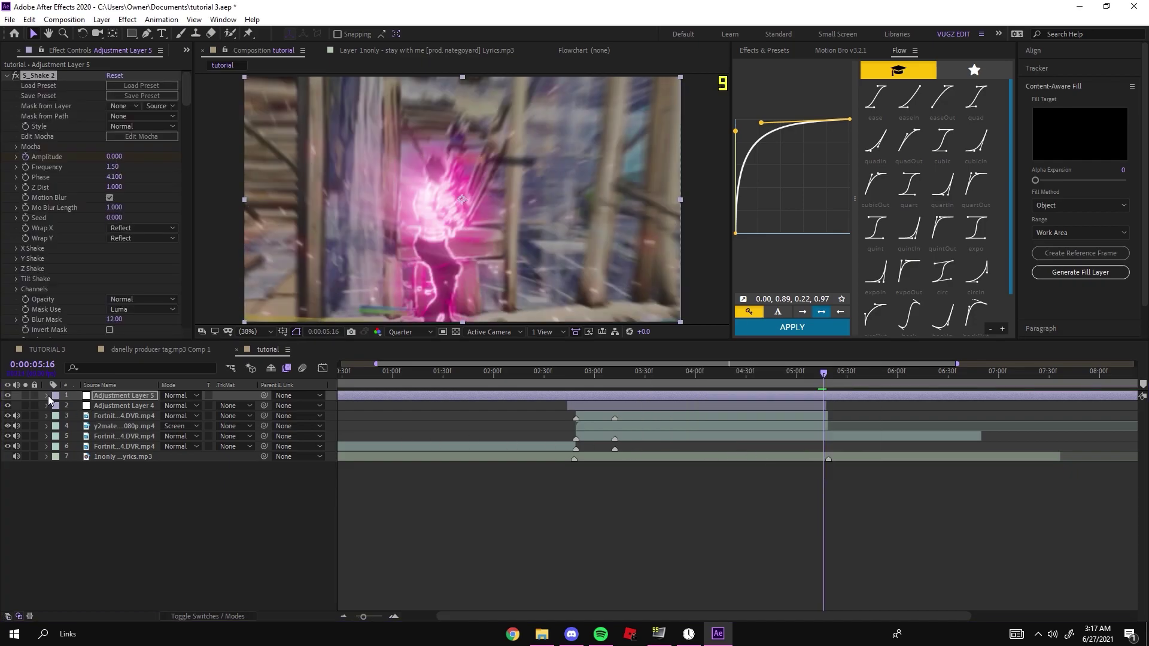
# Split the impact adjustment layer at 0:00:05:16 and delete its earlier part.
pyautogui.hotkey('ctrl', 'shift', 'd')
pyautogui.press('capslock')
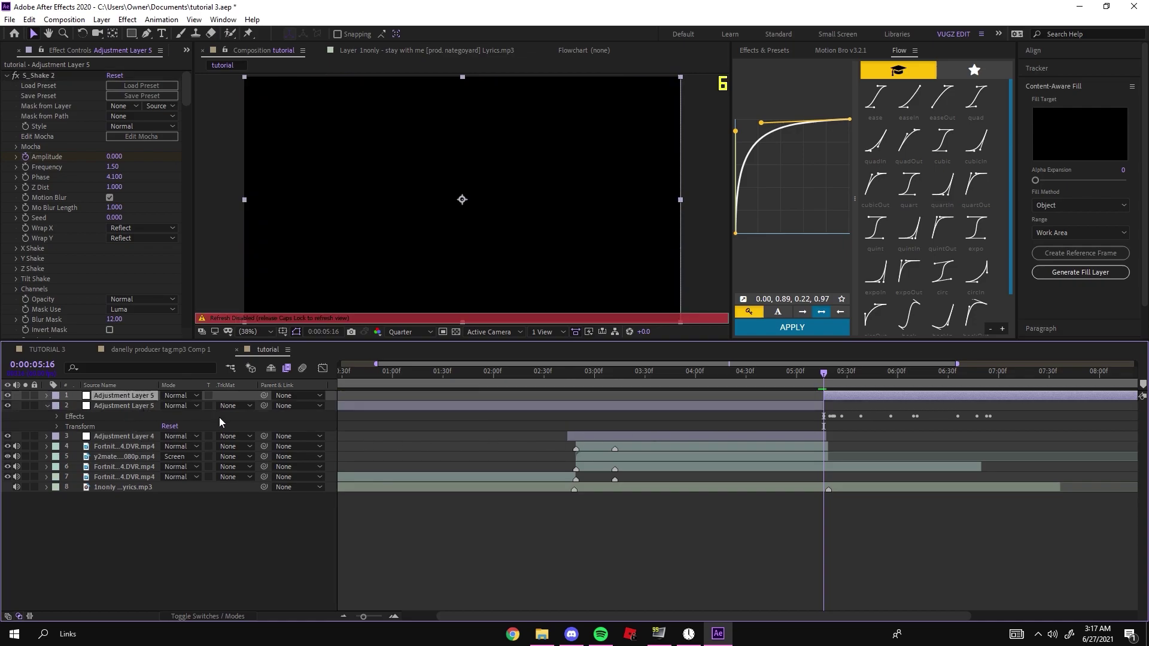
pyautogui.click(549, 406)
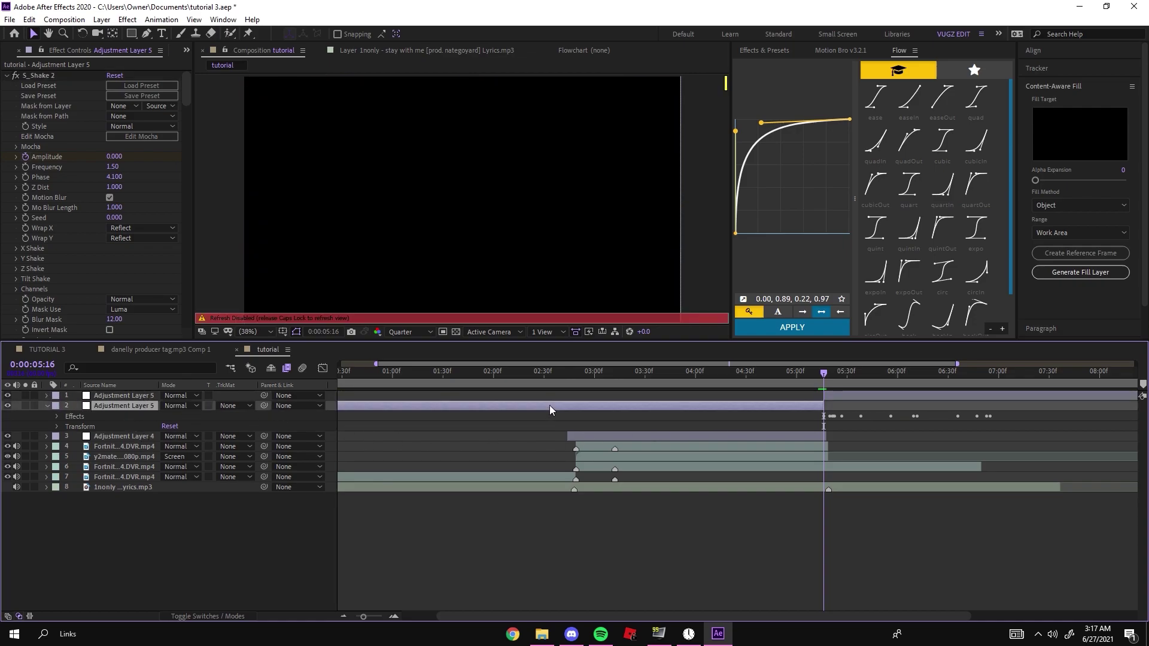
pyautogui.press('Delete')
pyautogui.press('capslock')
# Shift the impact adjustment layer slightly earlier to start at about 0:00:05:13, and preview the impact and the whole sequence.
pyautogui.moveTo(831, 397); pyautogui.dragTo(824, 382)
pyautogui.press('capslock')
pyautogui.press('capslock')
pyautogui.press('space')
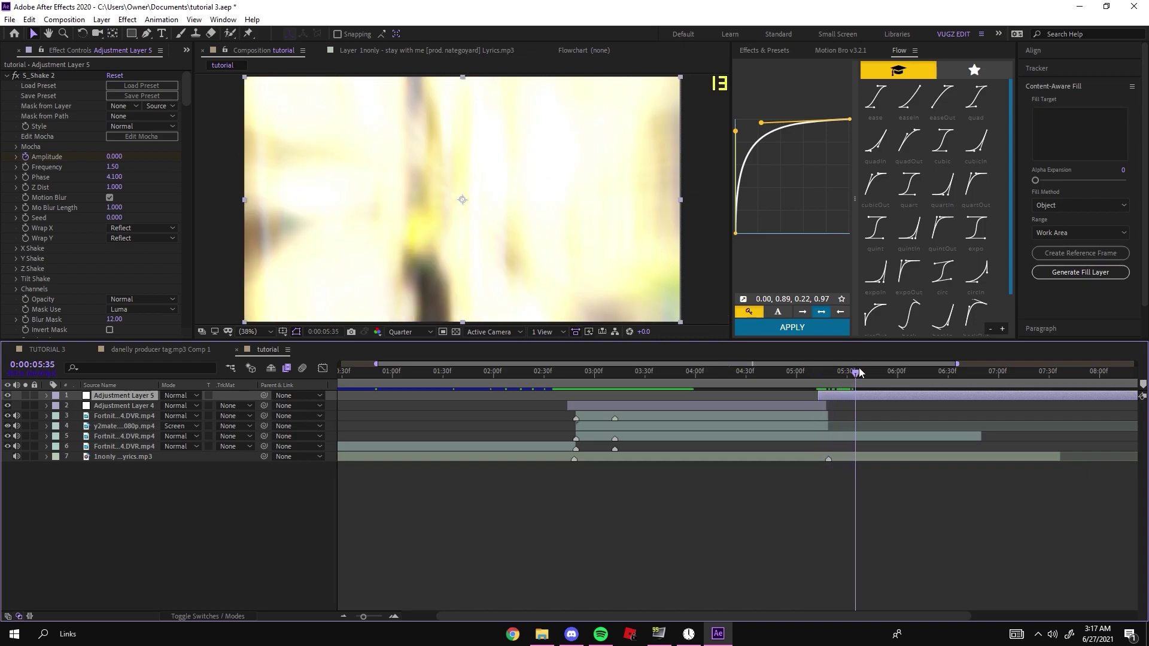
pyautogui.moveTo(942, 363); pyautogui.dragTo(477, 478)
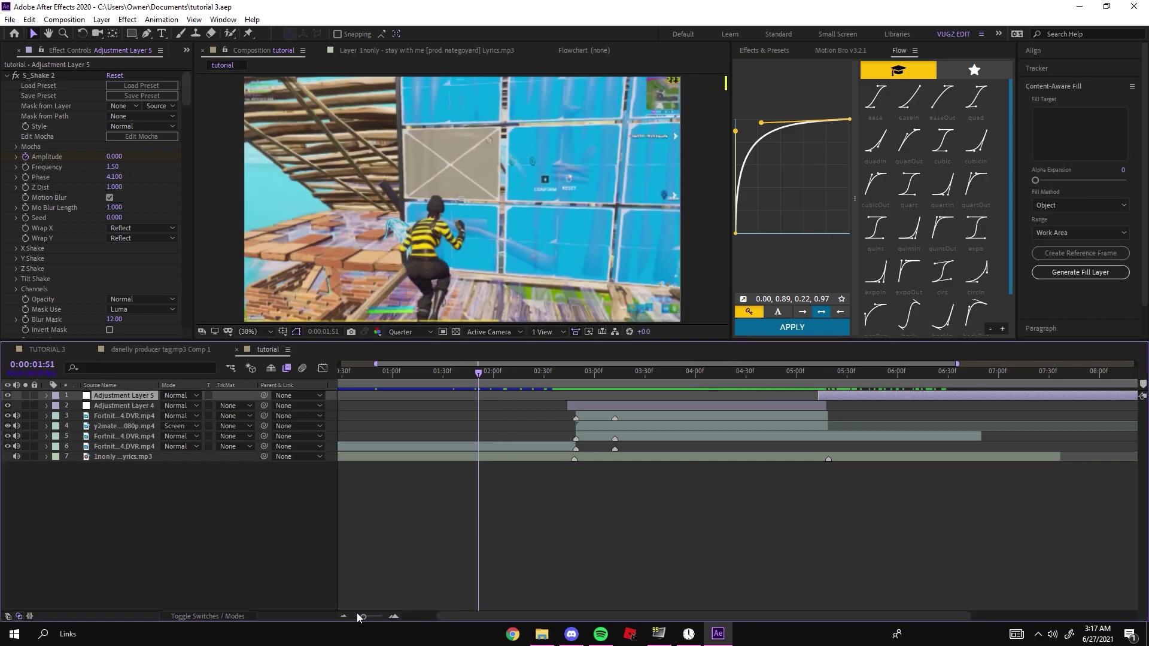
pyautogui.moveTo(361, 616); pyautogui.dragTo(356, 616)
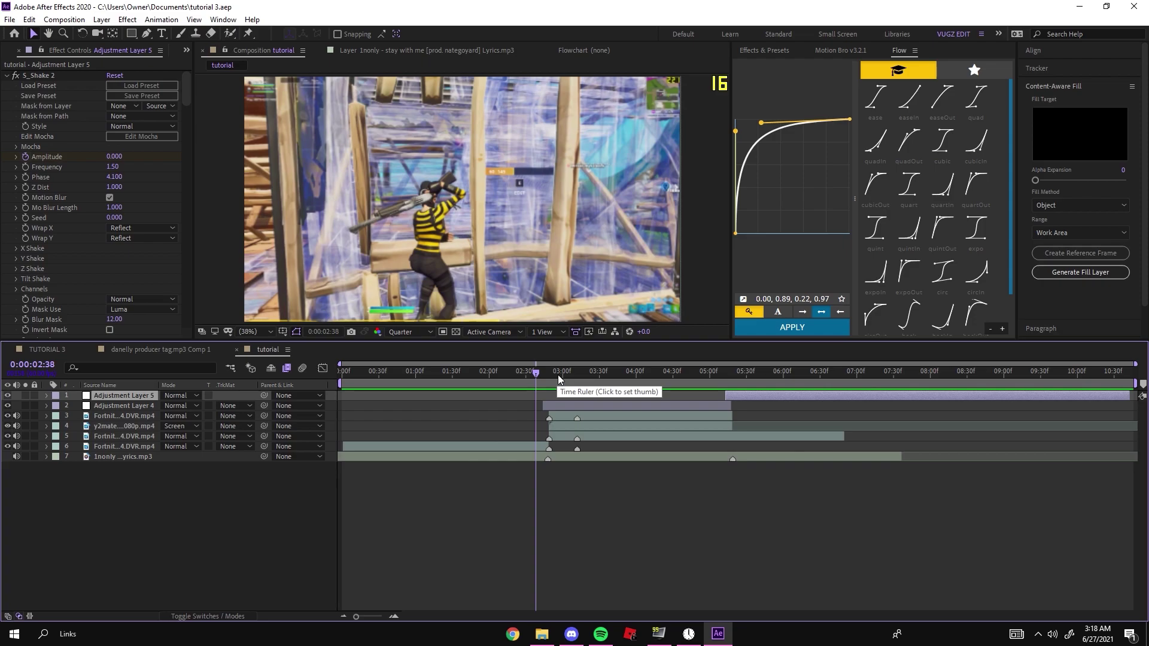